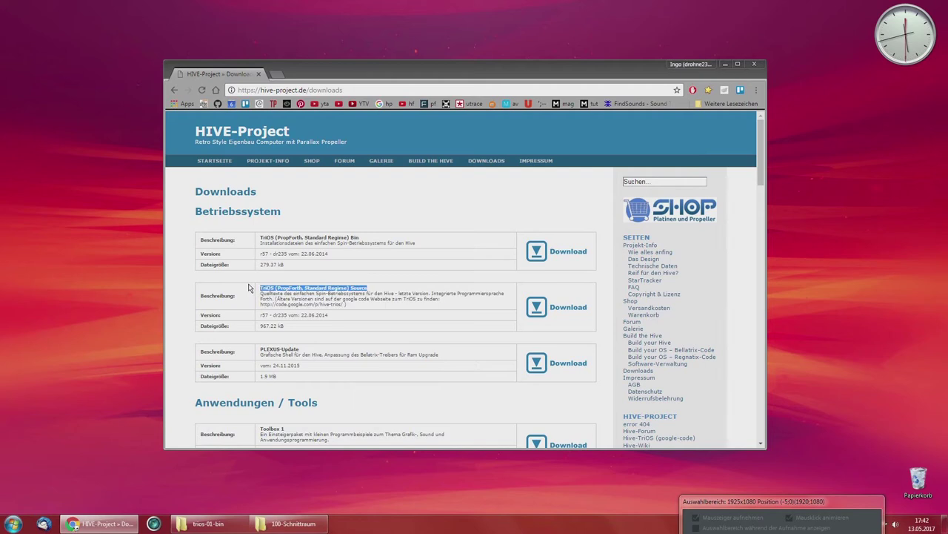
Step: Download the TriOS Bin and TriOS Source archives and save both to the desktop
left_click(572, 250)
left_click(561, 311)
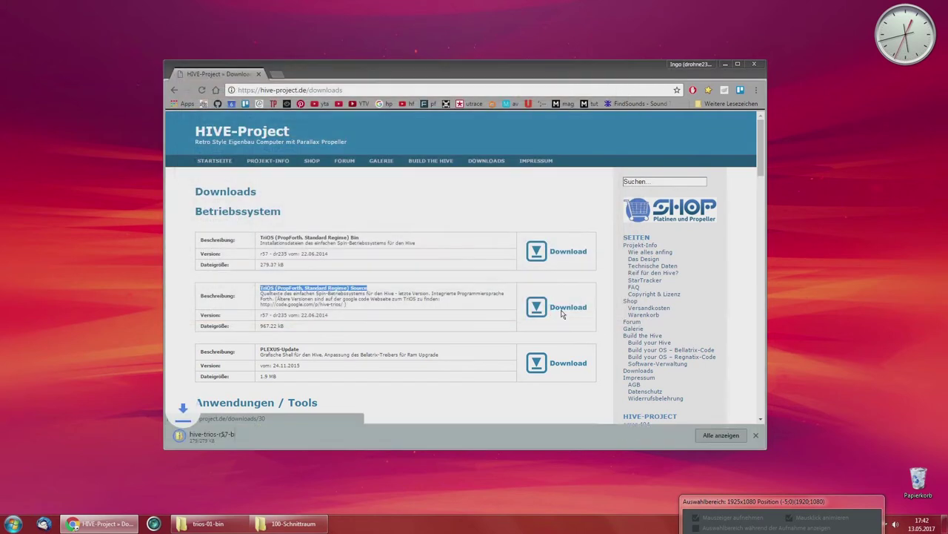
left_click(562, 312)
left_click(562, 311)
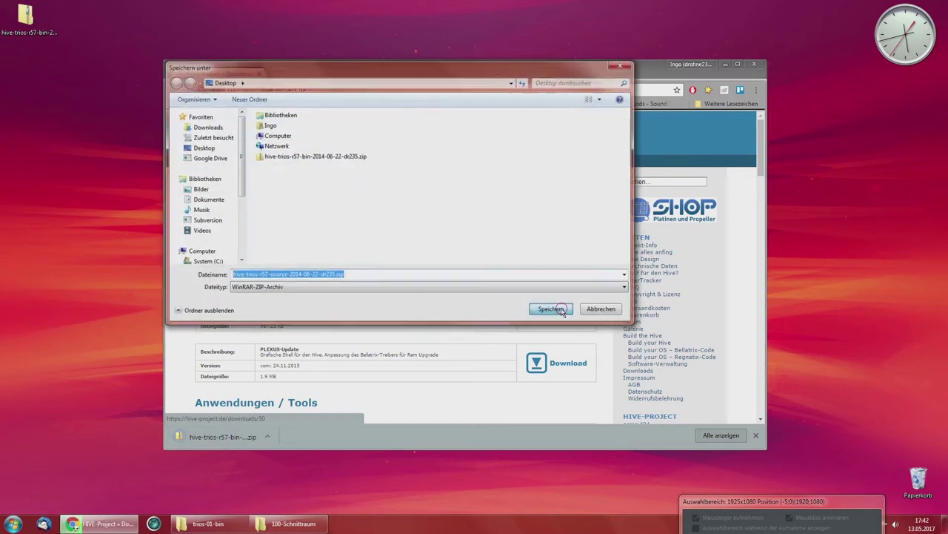
Step: Download the PLEXUS-Update and Toolbox 1 archives and save both to the desktop
scroll(417, 308, "down", 2)
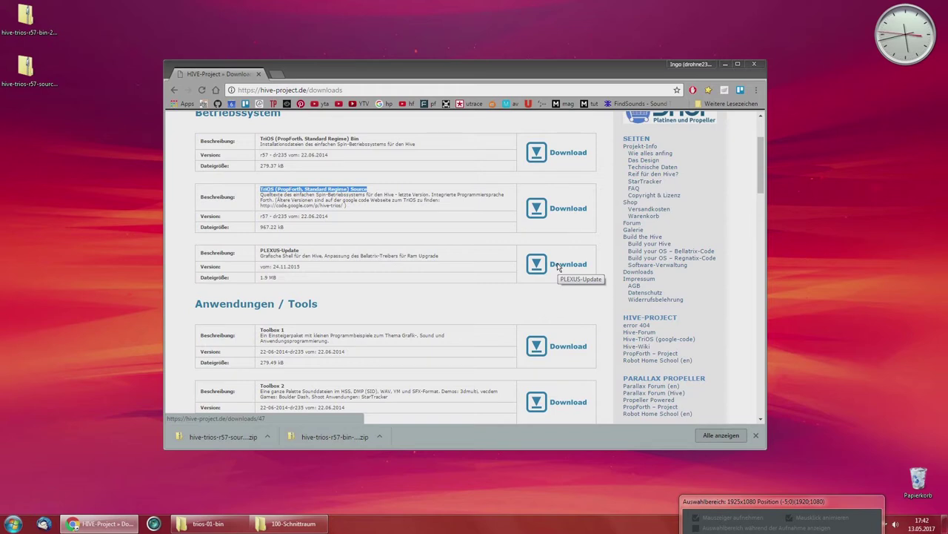
left_click(558, 265)
left_click(556, 308)
scroll(486, 300, "down", 4)
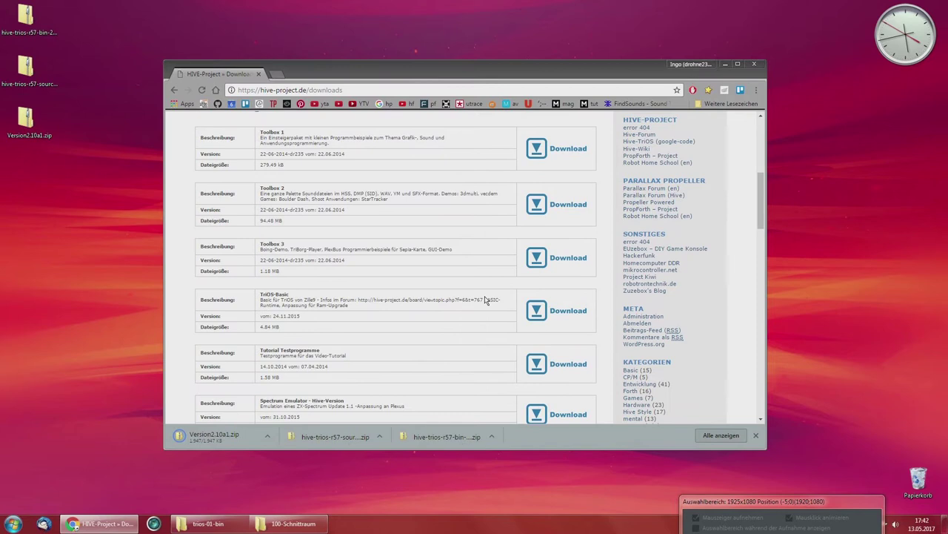
left_click(559, 149)
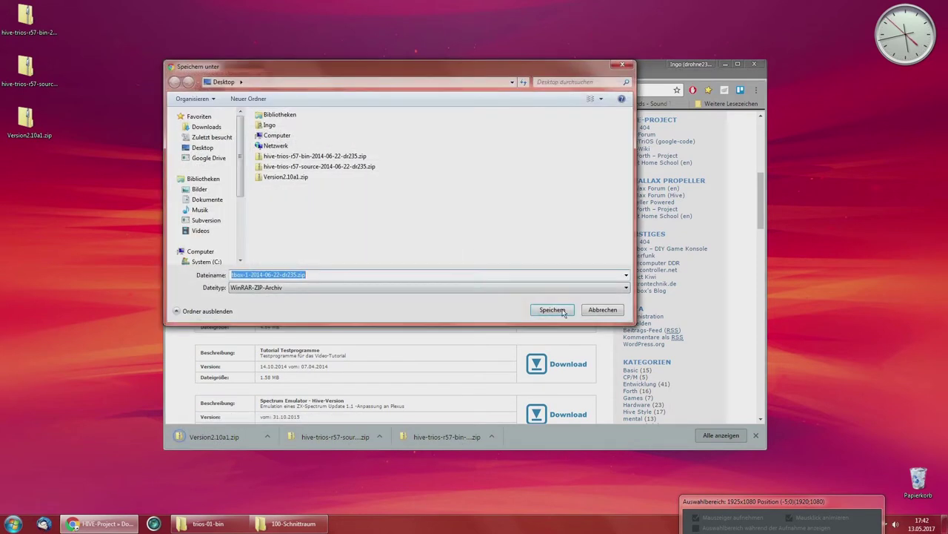
left_click(563, 312)
Step: Download the Toolbox 2 and Toolbox 3 archives and save both to the desktop
left_click(542, 206)
left_click(551, 310)
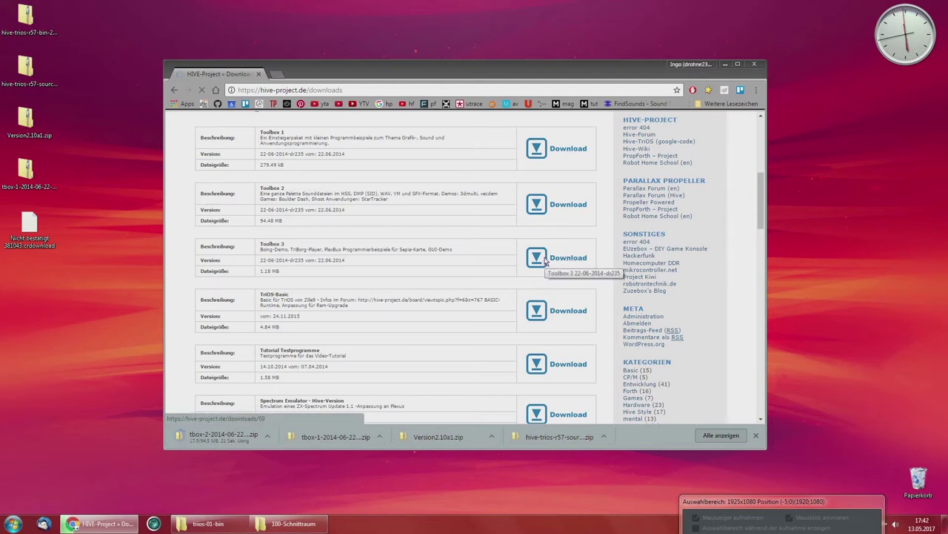
left_click(545, 259)
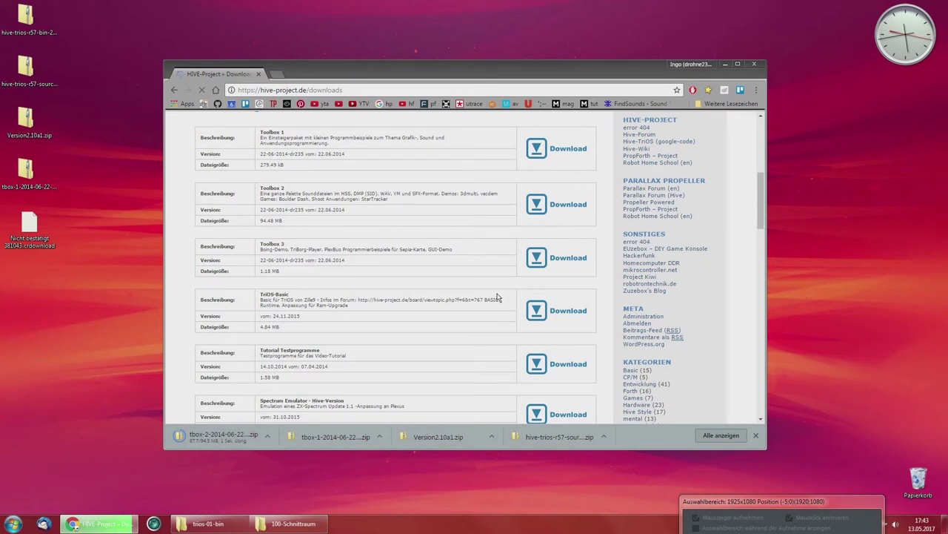
left_click(563, 257)
left_click(553, 310)
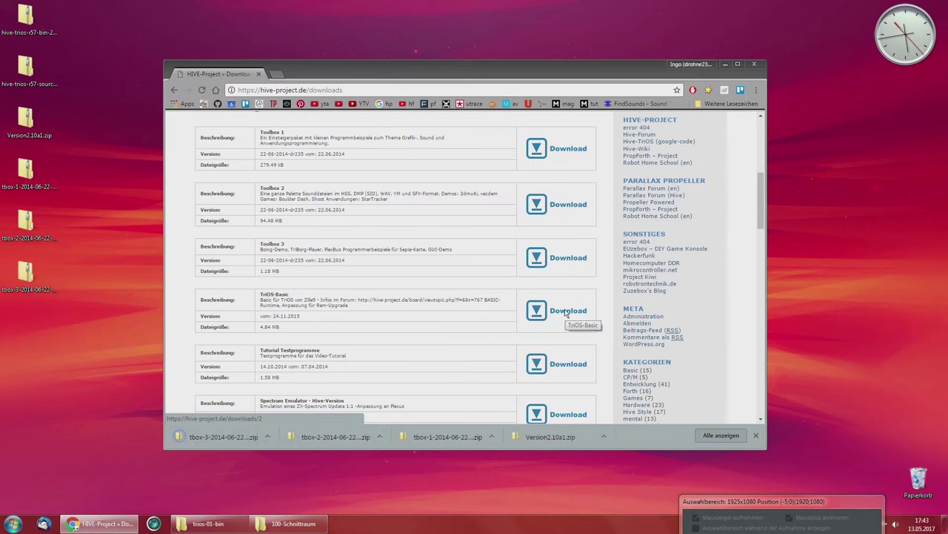
Step: Download the TriOS-Basic and GAMESPACK archives and save both to the desktop
left_click(558, 312)
left_click(552, 310)
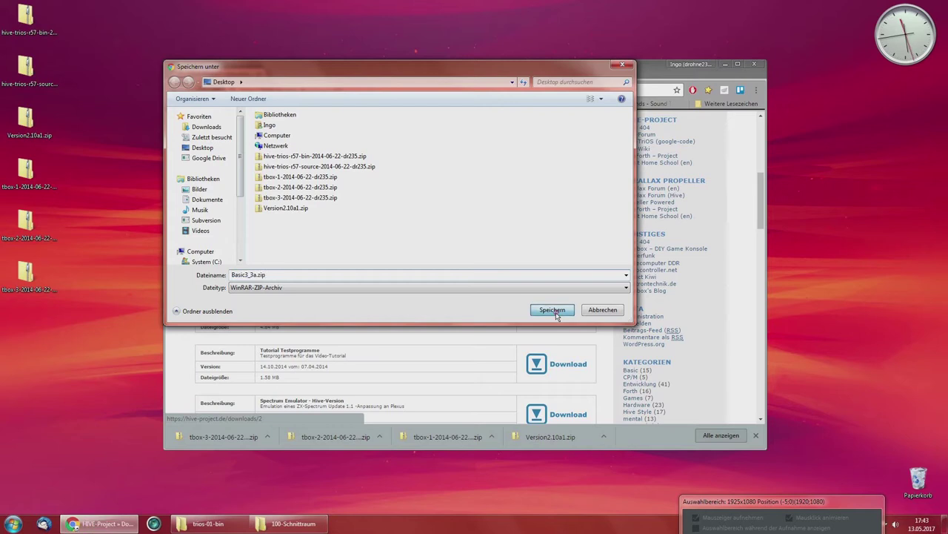
scroll(484, 309, "down", 2)
scroll(484, 310, "down", 1)
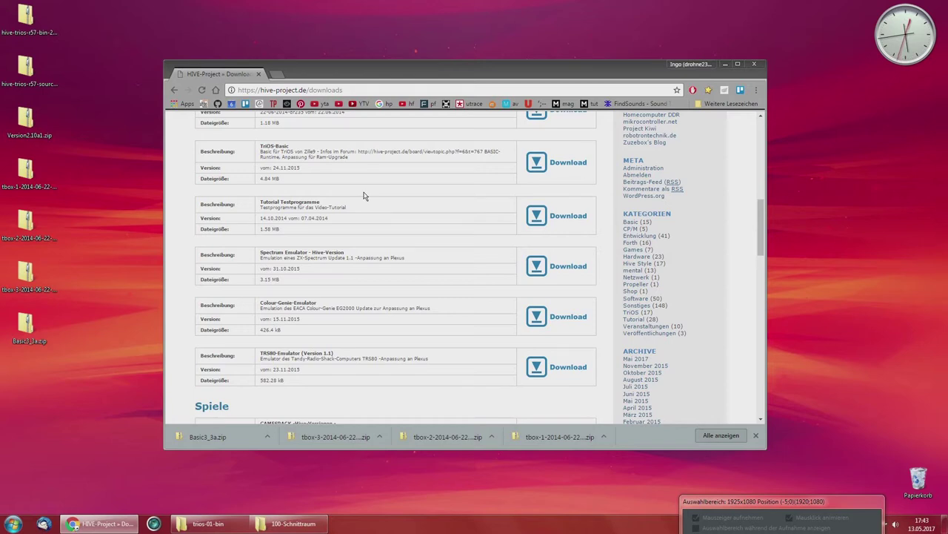
scroll(363, 195, "down", 5)
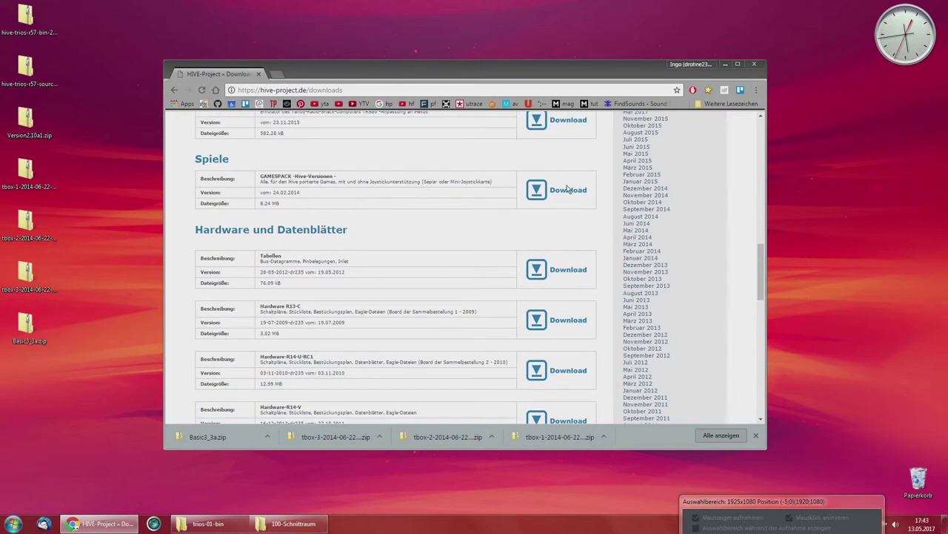
left_click(567, 189)
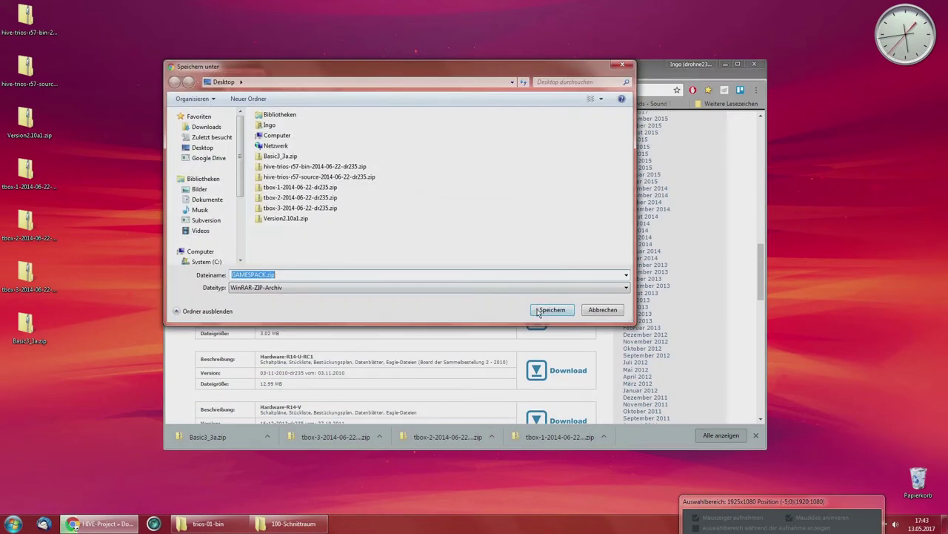
left_click(539, 310)
Step: Look through the remaining hardware and material downloads, then close the browser, letting the running download finish
scroll(370, 326, "down", 2)
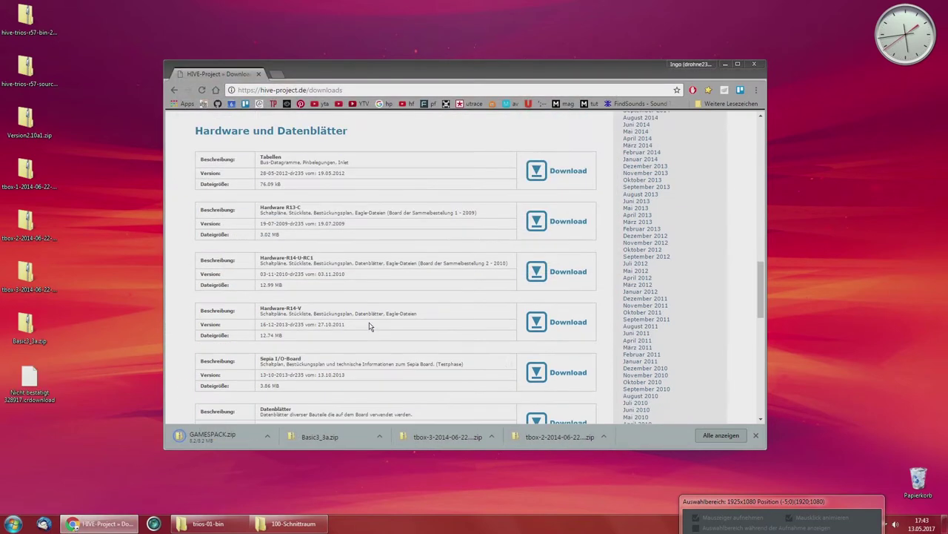
scroll(370, 326, "down", 8)
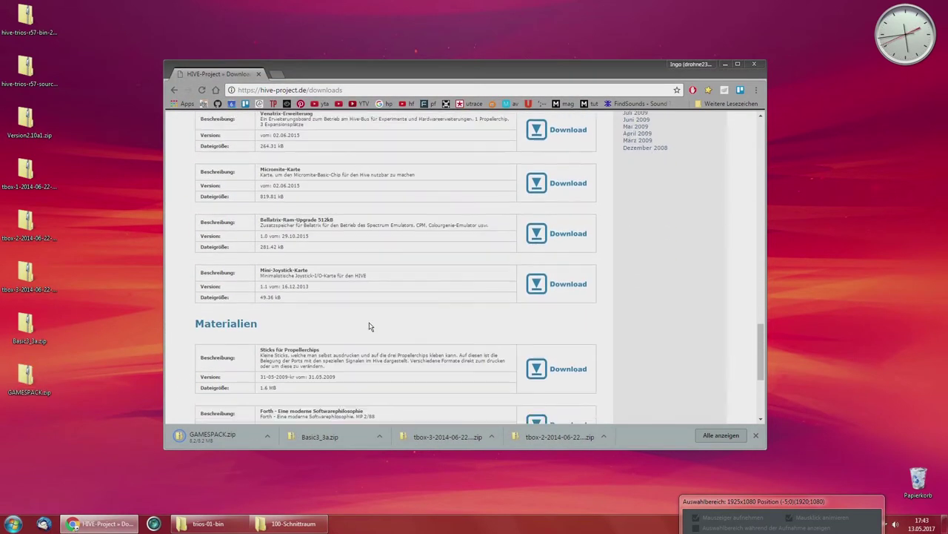
scroll(371, 326, "down", 3)
scroll(370, 326, "down", 2)
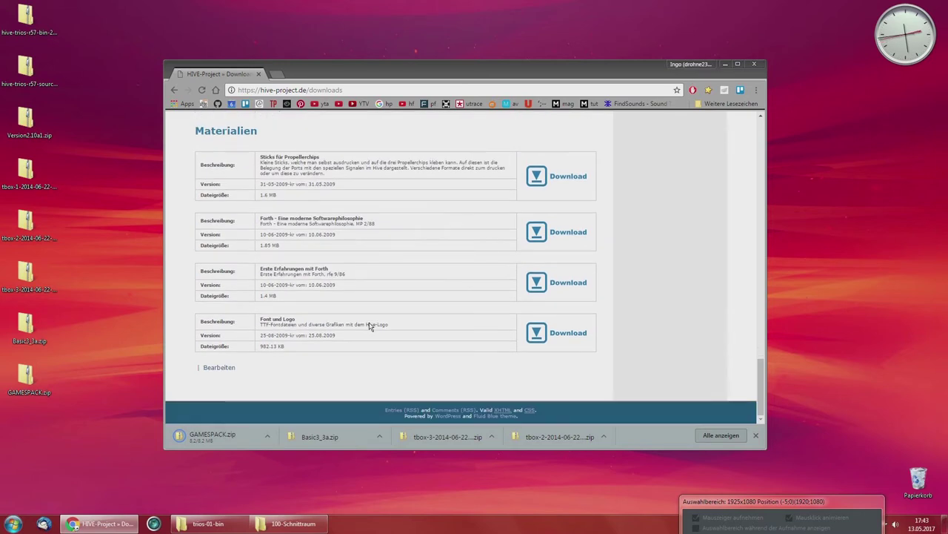
left_click(755, 64)
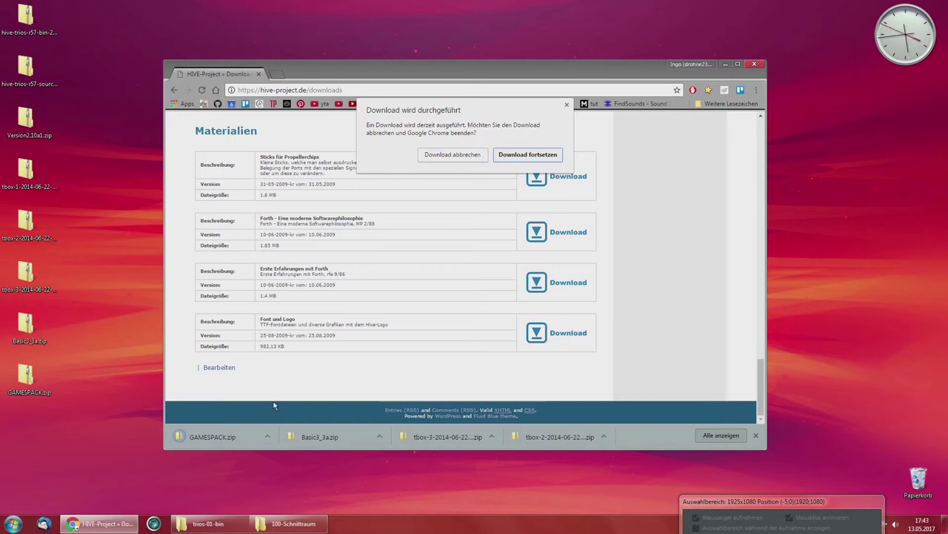
left_click(568, 108)
left_click(752, 65)
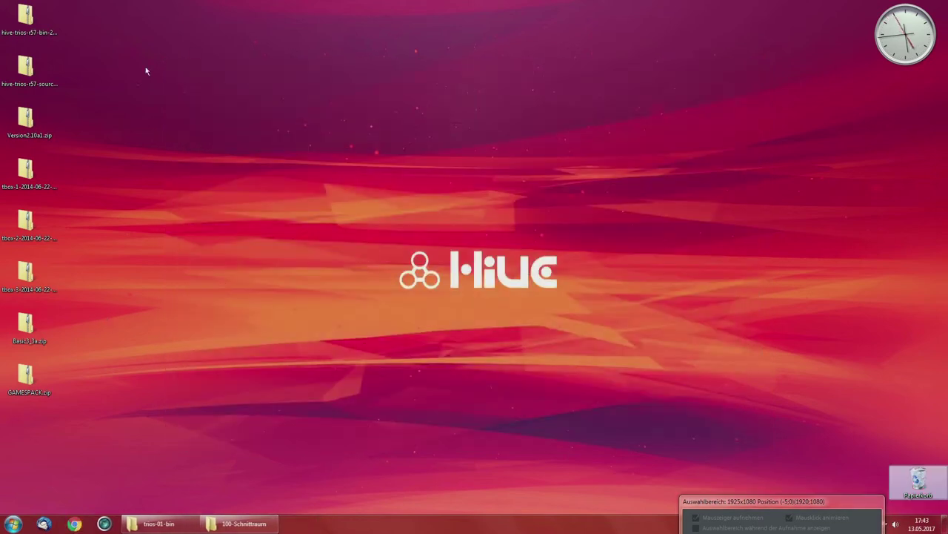
Step: Shift all archives below the TriOS bin archive down one slot and create a desktop folder named Zubehör in the gap
left_click_drag(125, 468, 26, 126)
left_click(95, 74)
right_click(46, 61)
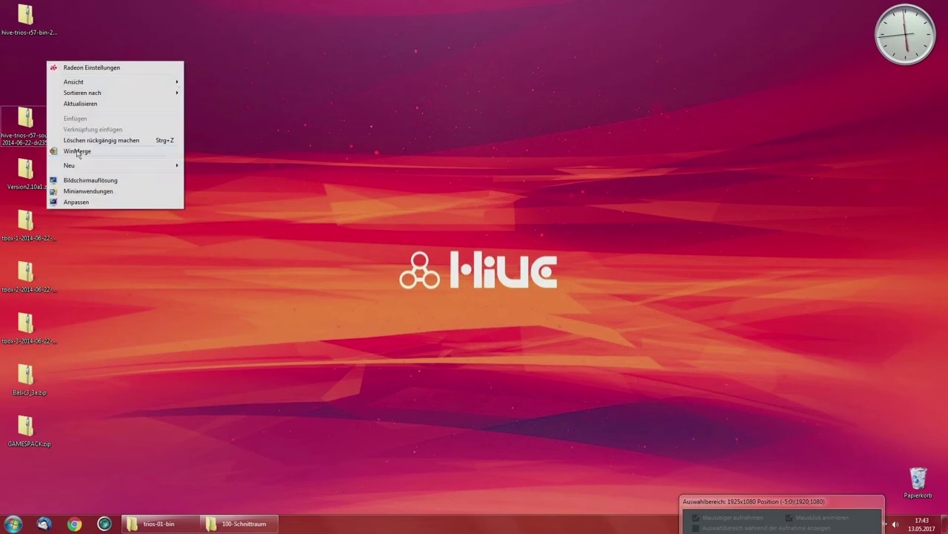
mouse_move(91, 168)
left_click(210, 167)
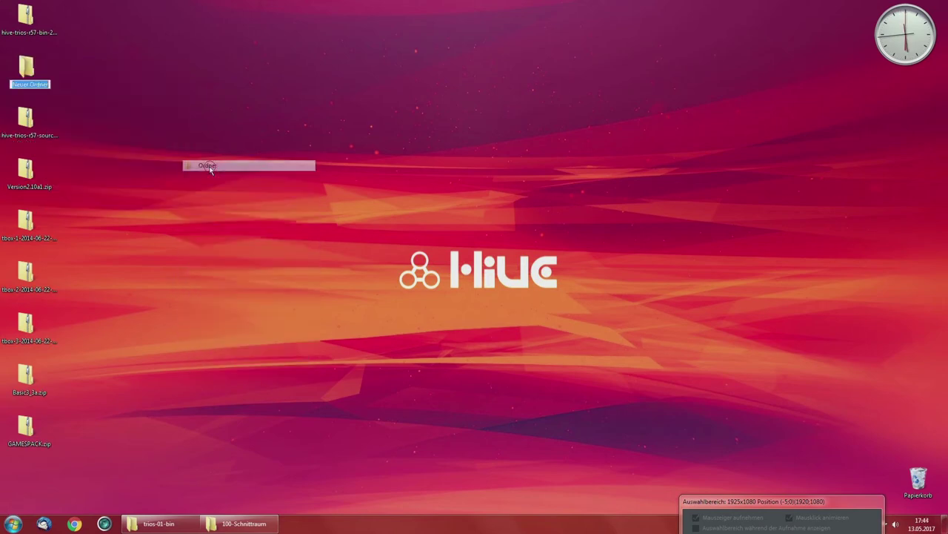
type("Zubeh")
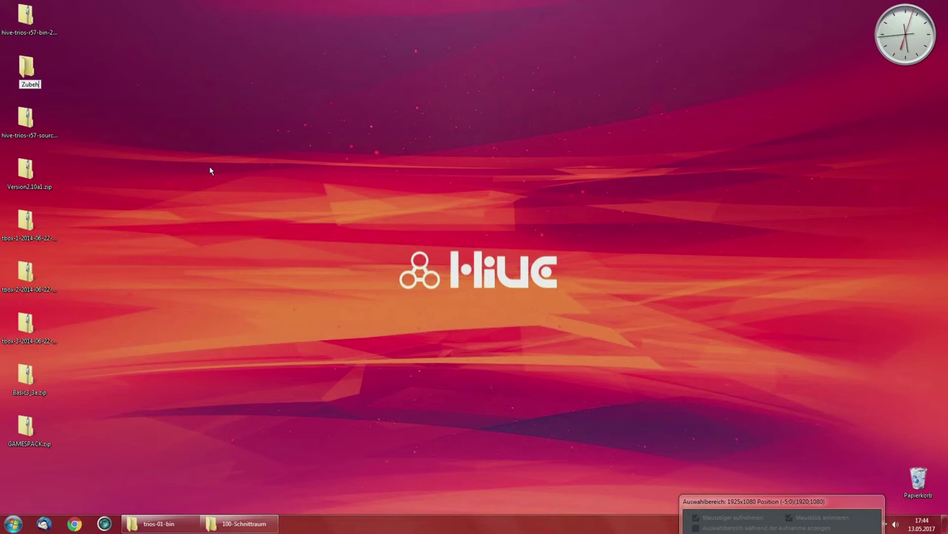
type("ör")
key("Return")
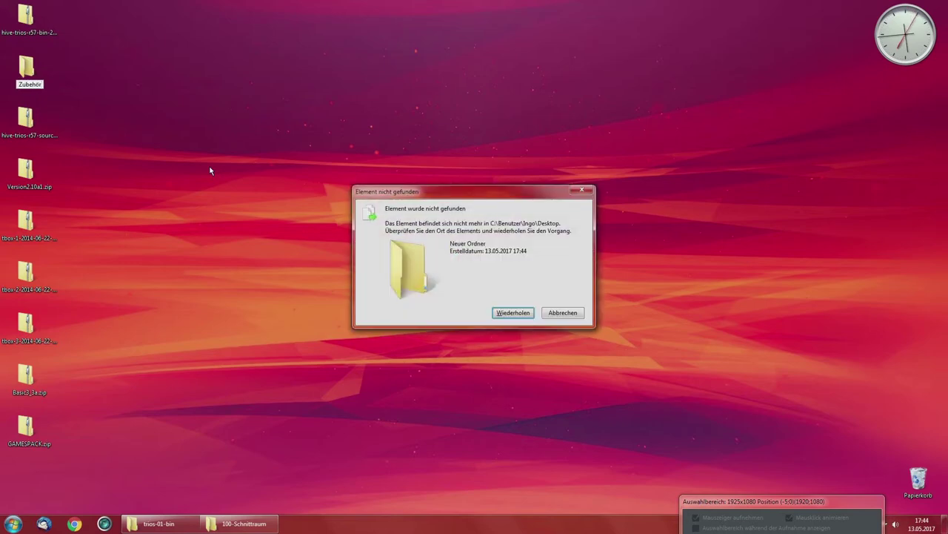
key("Return")
Step: Move every archive except hive-trios-r57-bin into the Zubehör folder, retrying each file that is reported missing
left_click_drag(95, 465, 33, 74)
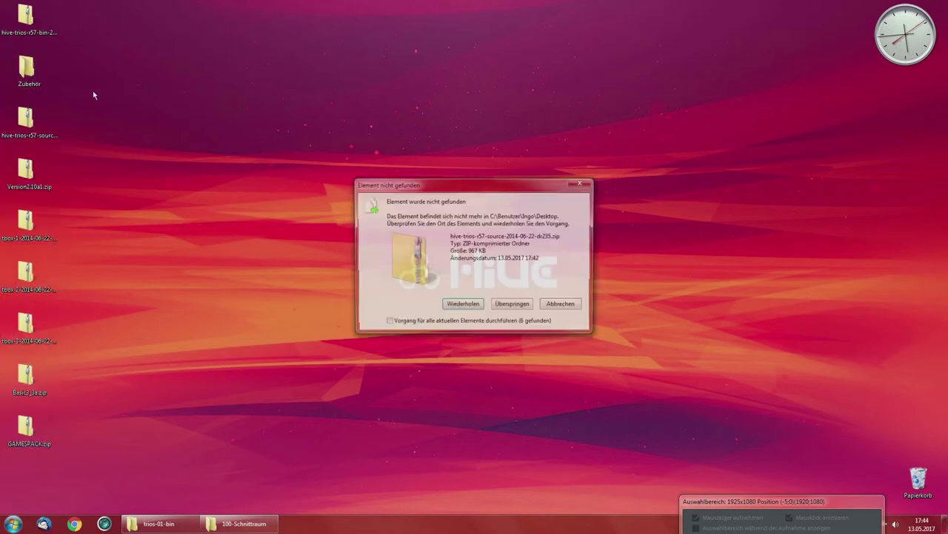
left_click(468, 310)
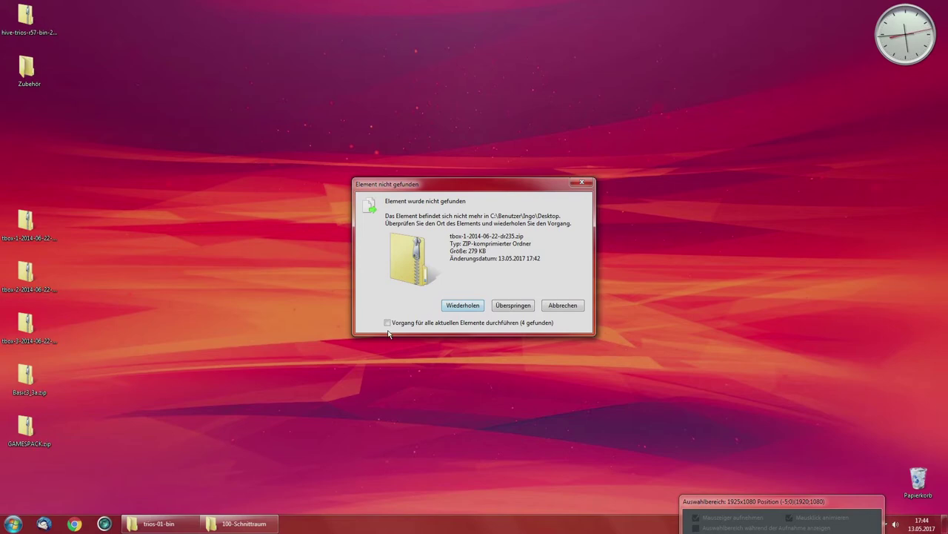
left_click(466, 308)
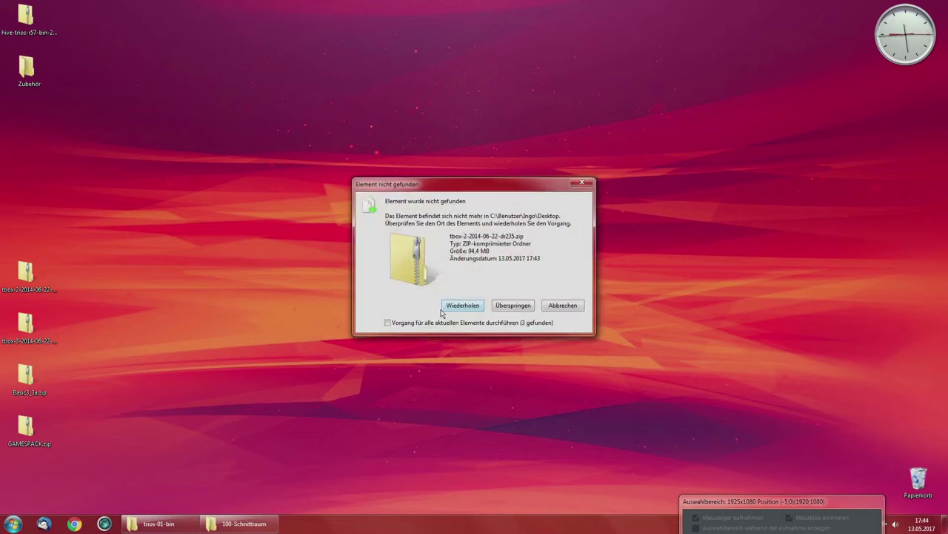
left_click(474, 305)
left_click(475, 305)
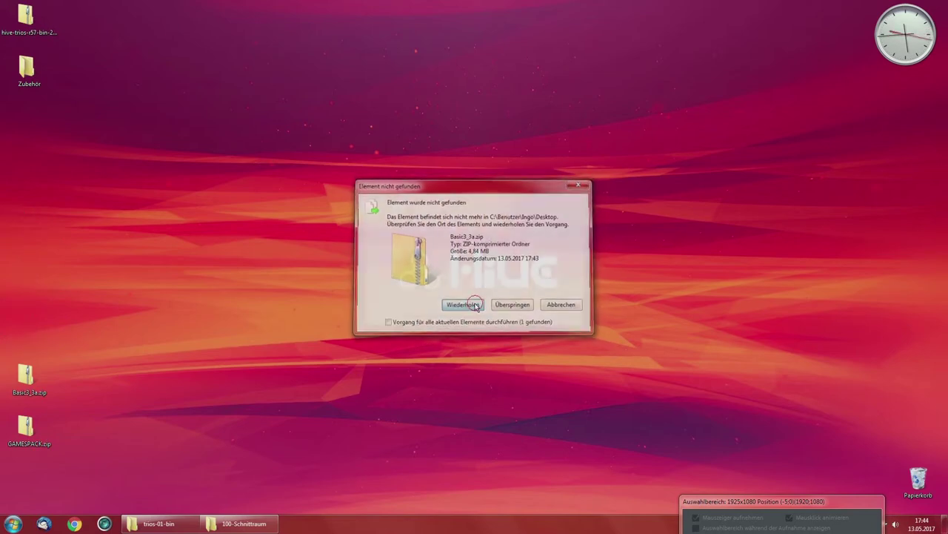
Step: Move the Zubehör folder down one slot and extract the hive-trios-r57-bin archive onto the desktop
left_click_drag(28, 71, 28, 118)
right_click(24, 16)
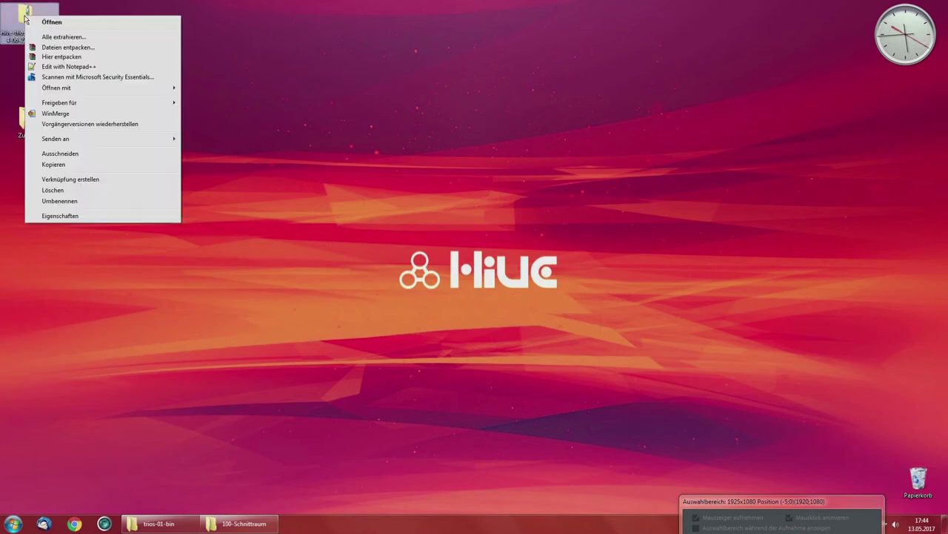
left_click(49, 59)
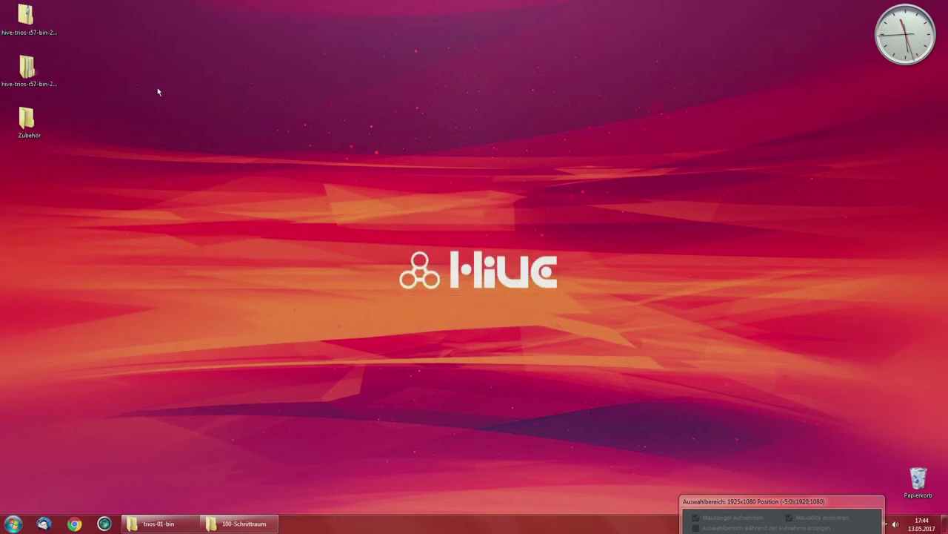
Step: Open the extracted hive-trios-r57-bin folder, then reposition and resize its window for a clear view of the contents
double_click(27, 66)
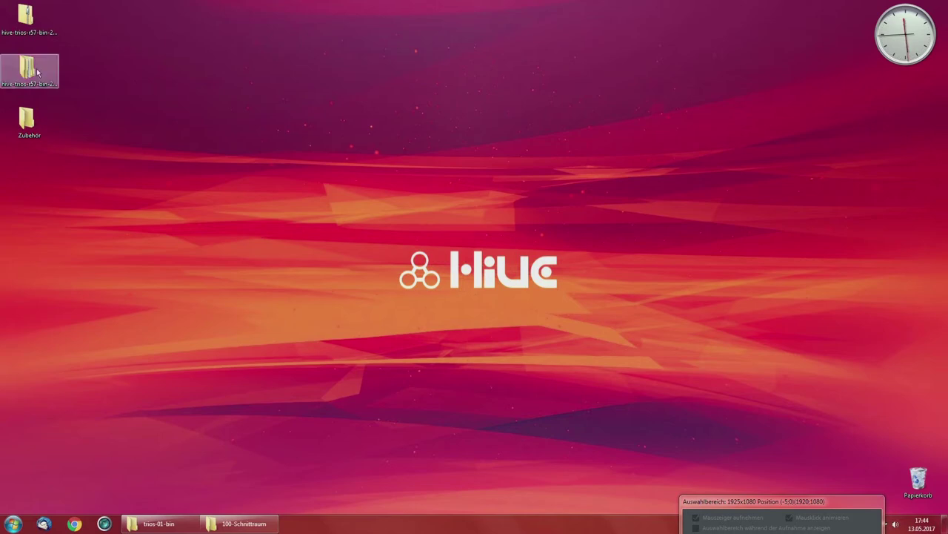
left_click_drag(202, 26, 368, 57)
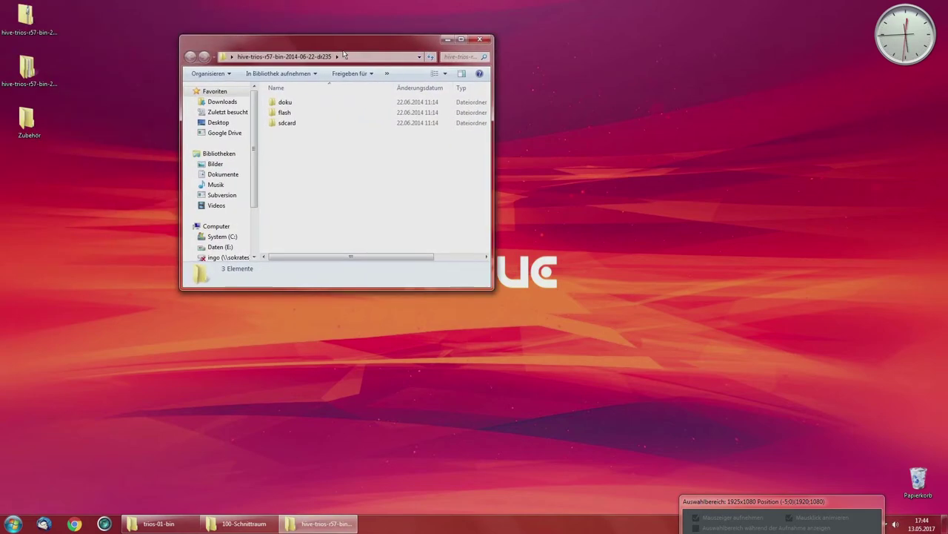
left_click_drag(492, 288, 630, 437)
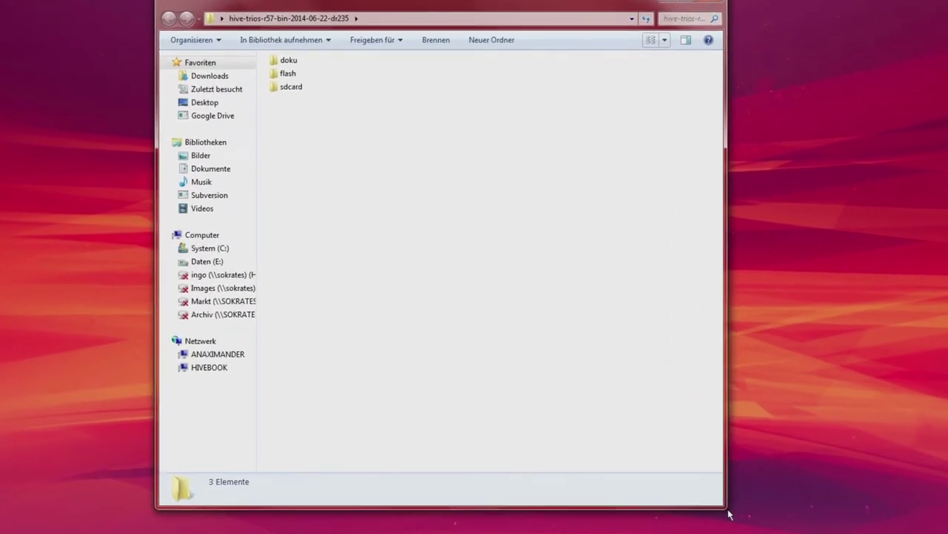
left_click_drag(729, 514, 696, 414)
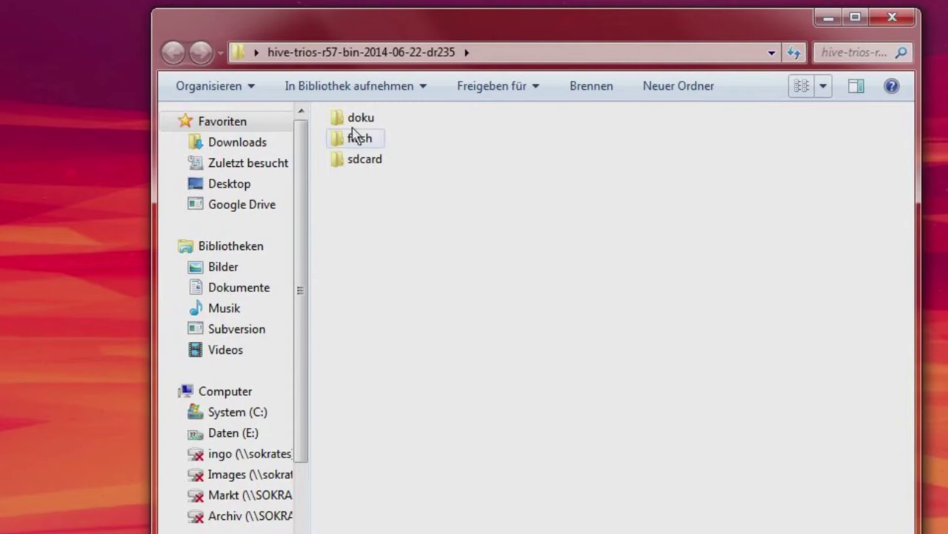
Step: Open 2-installation-mit-forth.txt from the doku folder and read the installation instructions
double_click(360, 118)
left_click(370, 146)
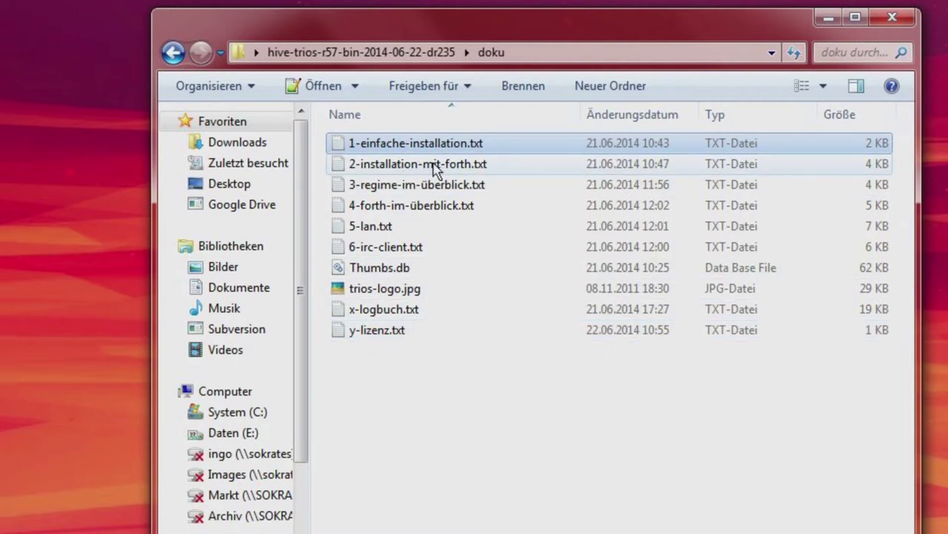
left_click(376, 166)
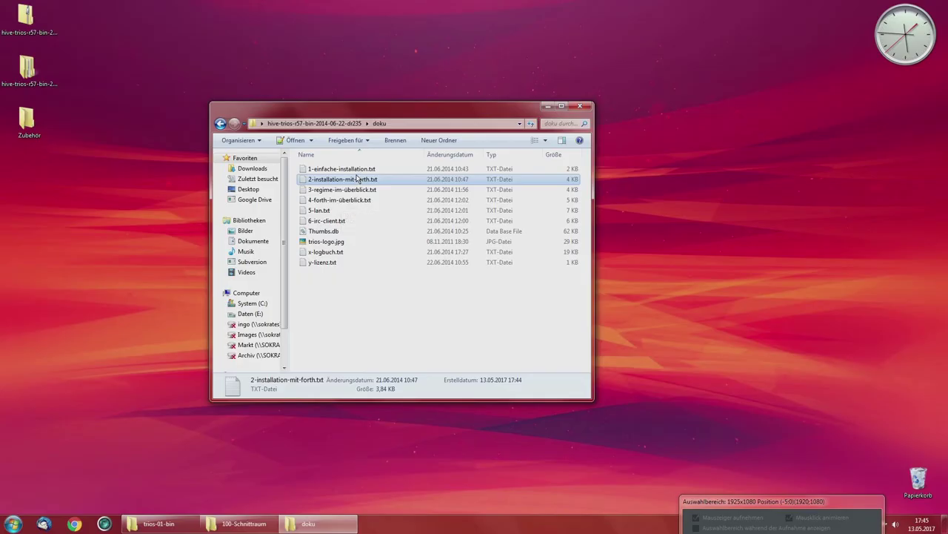
double_click(460, 164)
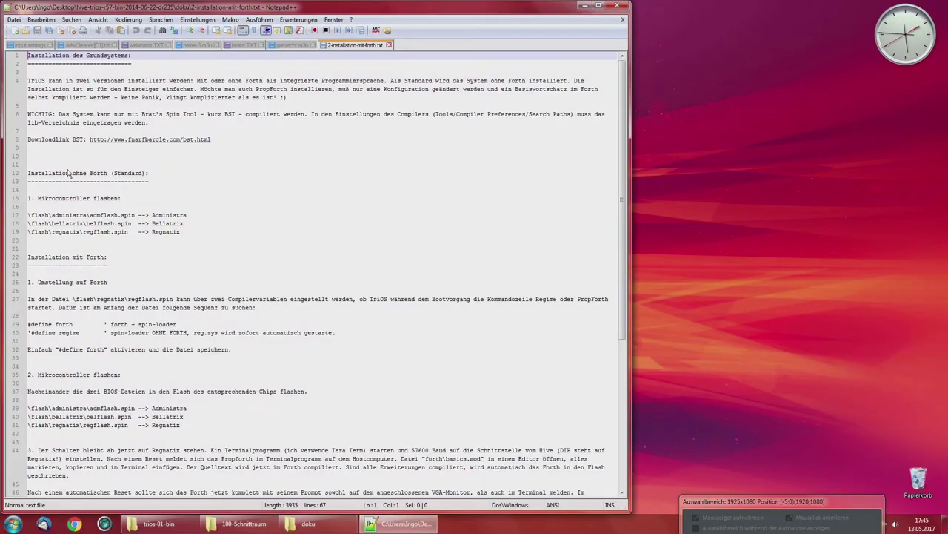
scroll(93, 293, "down", 1)
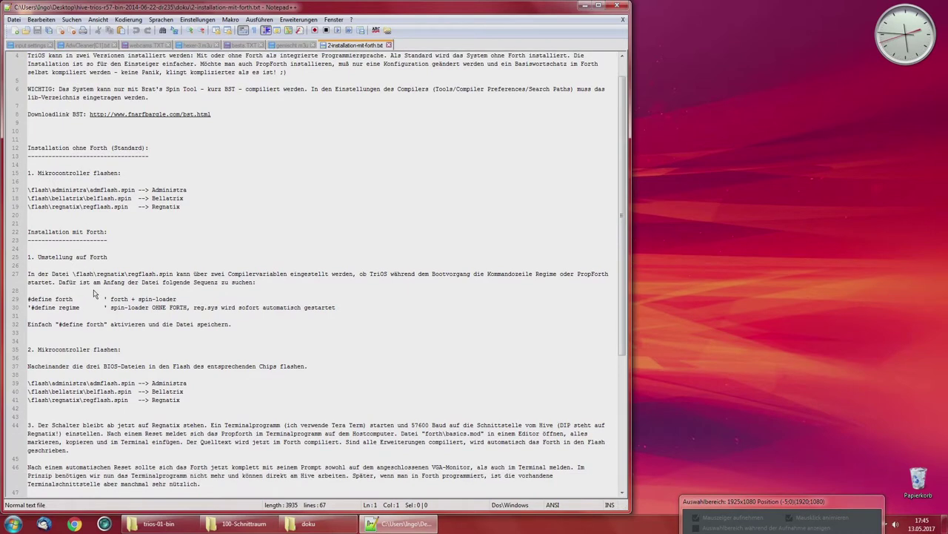
Step: Highlight the #define forth and #define regime lines in the Forth installation instructions, and close the text editor
left_click_drag(28, 300, 83, 309)
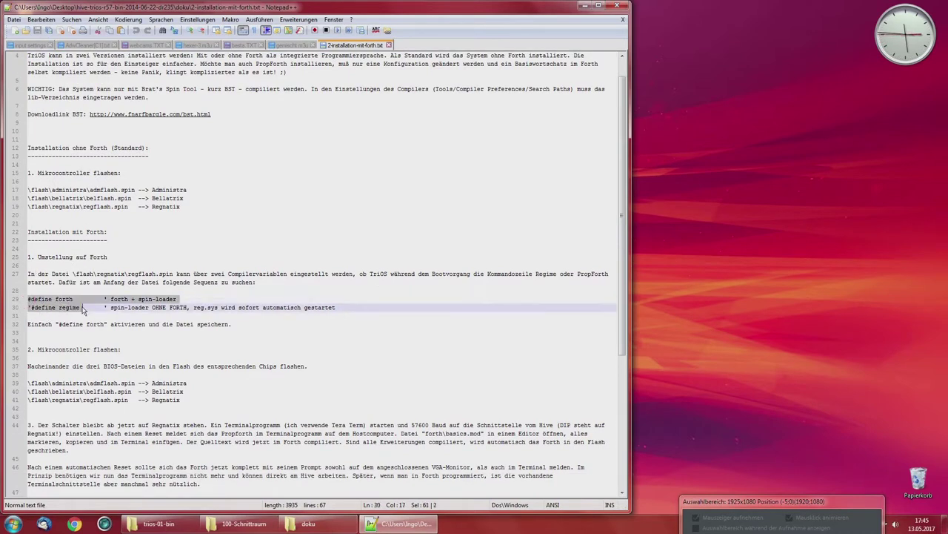
left_click(616, 6)
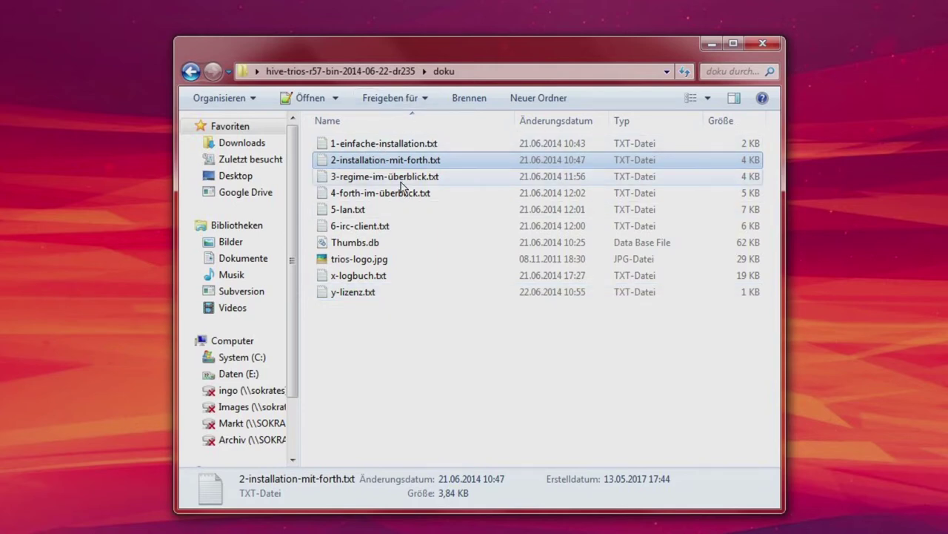
Step: Go through the remaining texts in the doku folder, including the Regime and Forth overviews, 5-lan.txt and 6-irc-client.txt
left_click(389, 195)
left_click(384, 180)
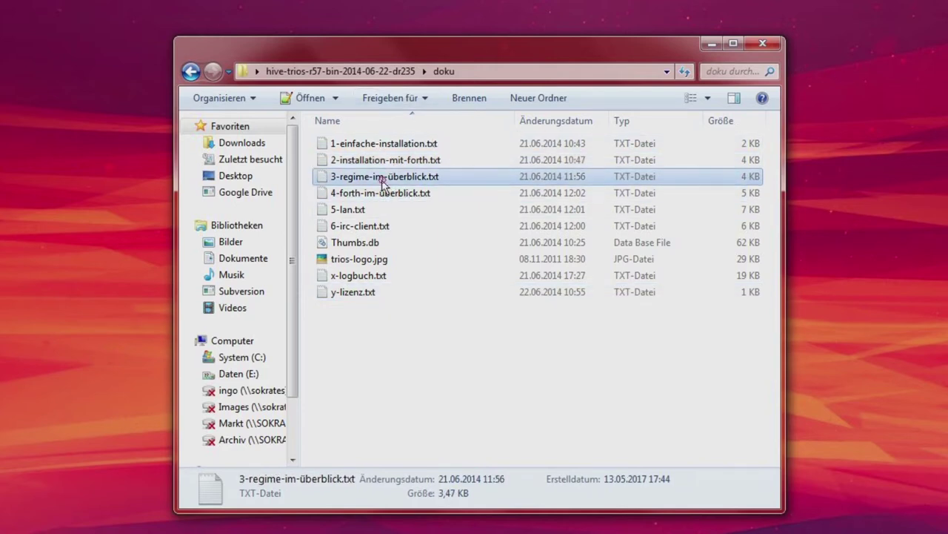
left_click(332, 214)
left_click(347, 226)
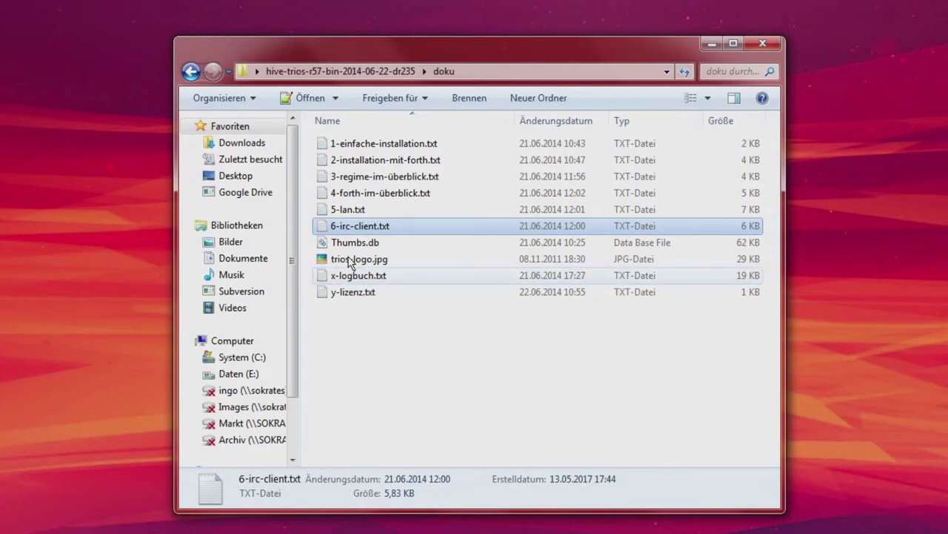
left_click(420, 163)
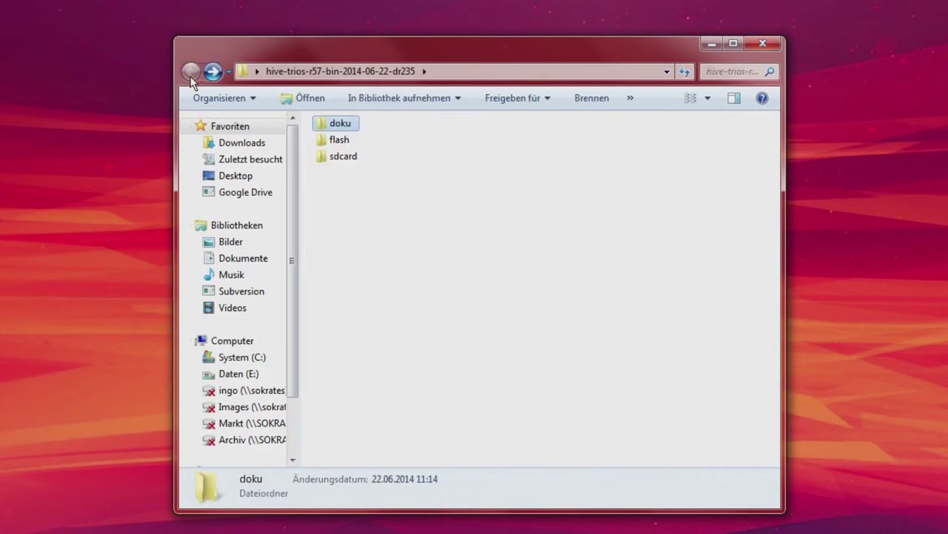
Step: Open 1-einfache-installation.txt from the doku folder, read the simple installation instructions and close the file
double_click(335, 123)
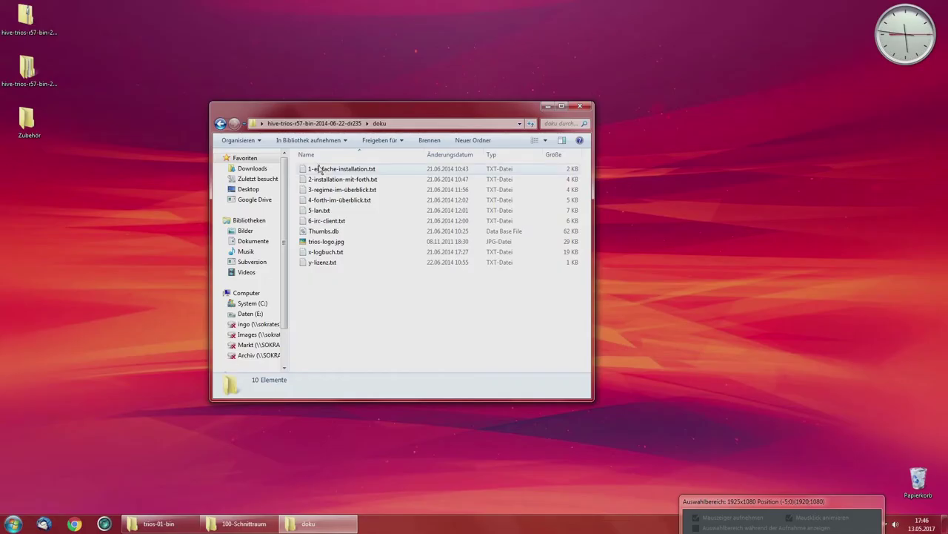
double_click(345, 143)
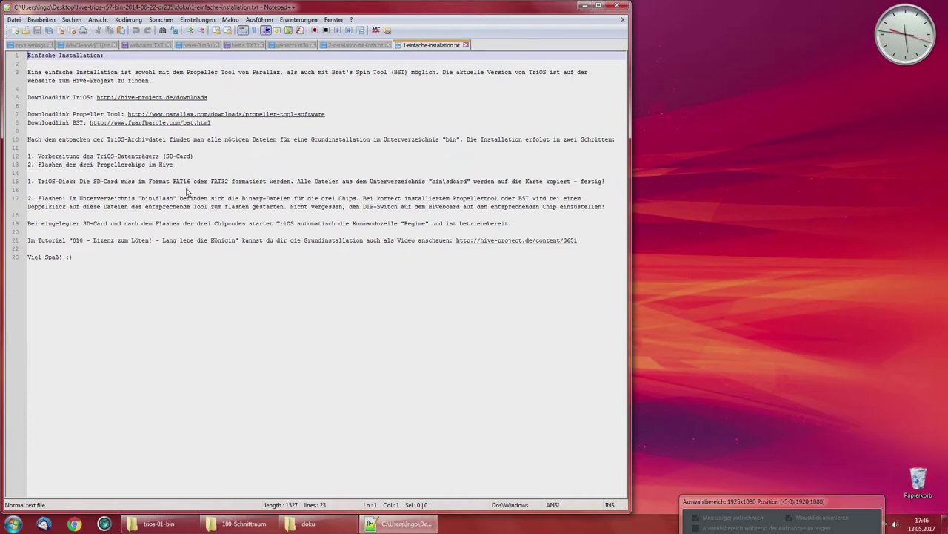
left_click(620, 7)
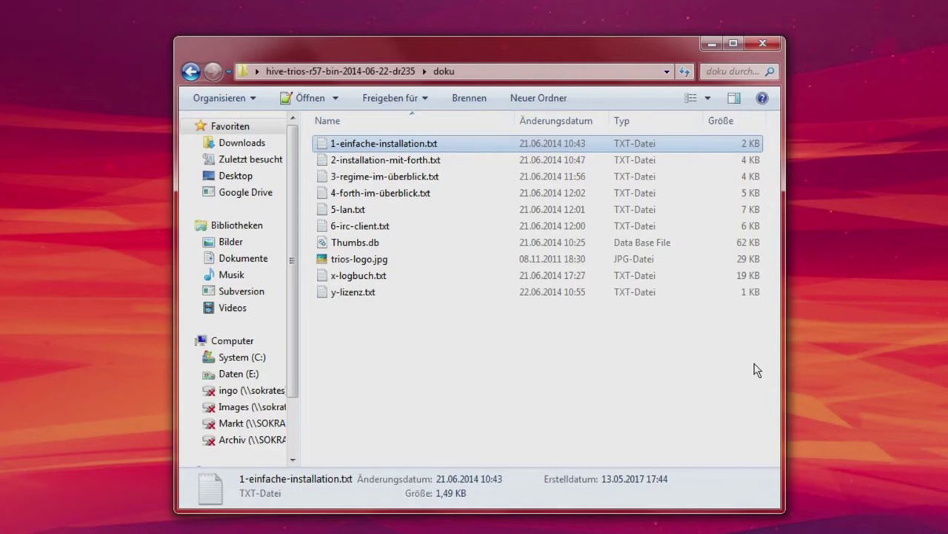
left_click(432, 401)
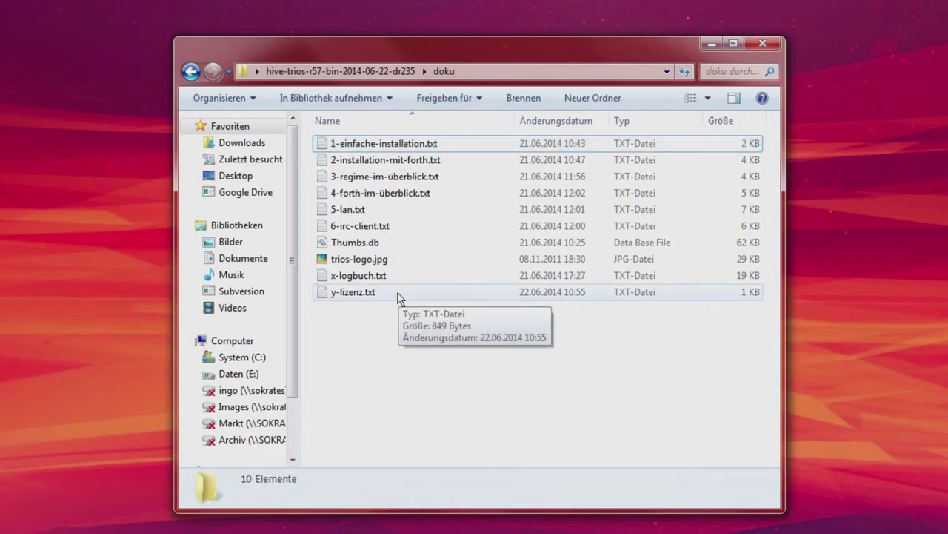
left_click(354, 344)
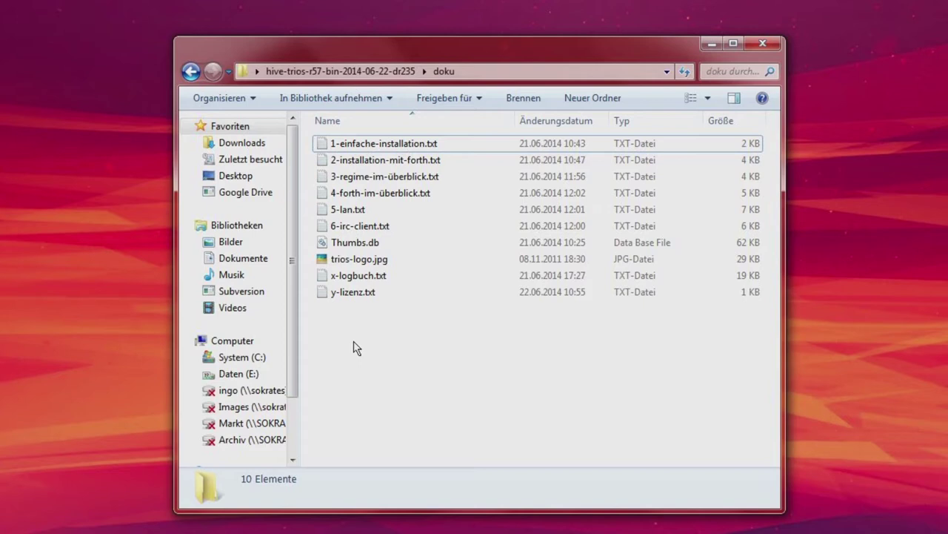
Step: Return to the hive-trios-r57-bin folder and examine its flash and sdcard subfolders
left_click(192, 72)
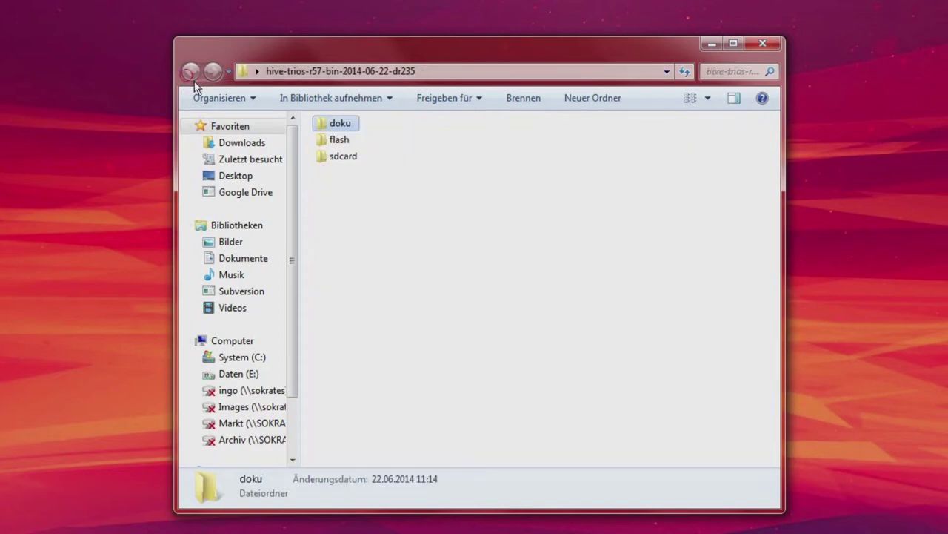
left_click(334, 140)
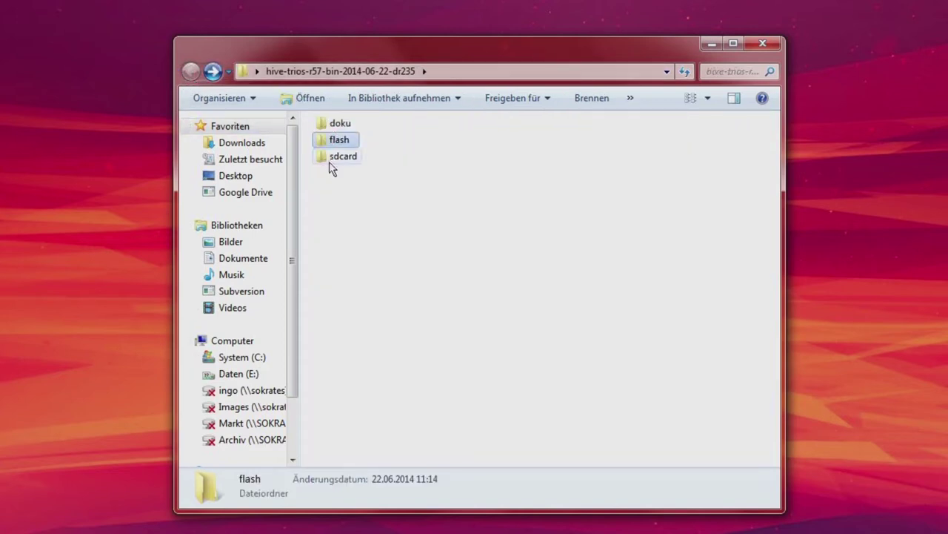
left_click(333, 158)
mouse_move(338, 144)
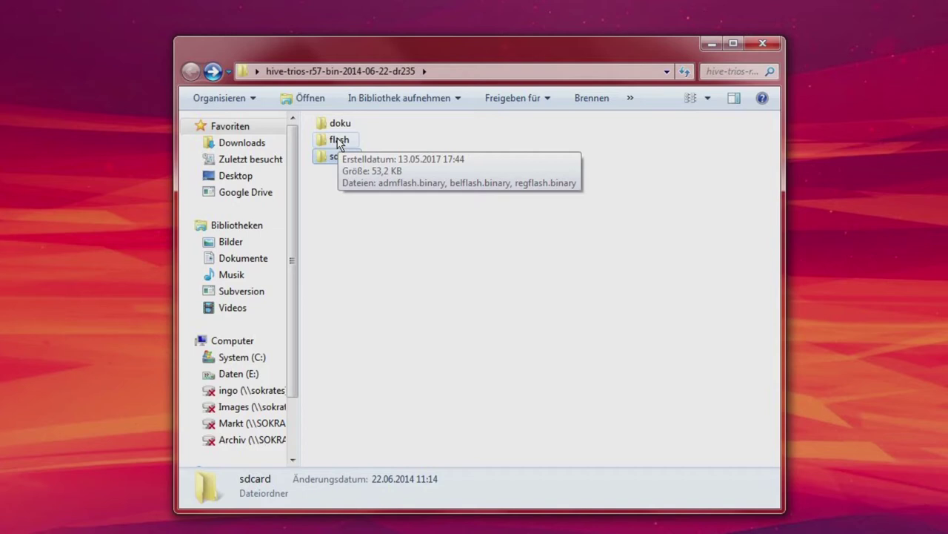
left_click(338, 144)
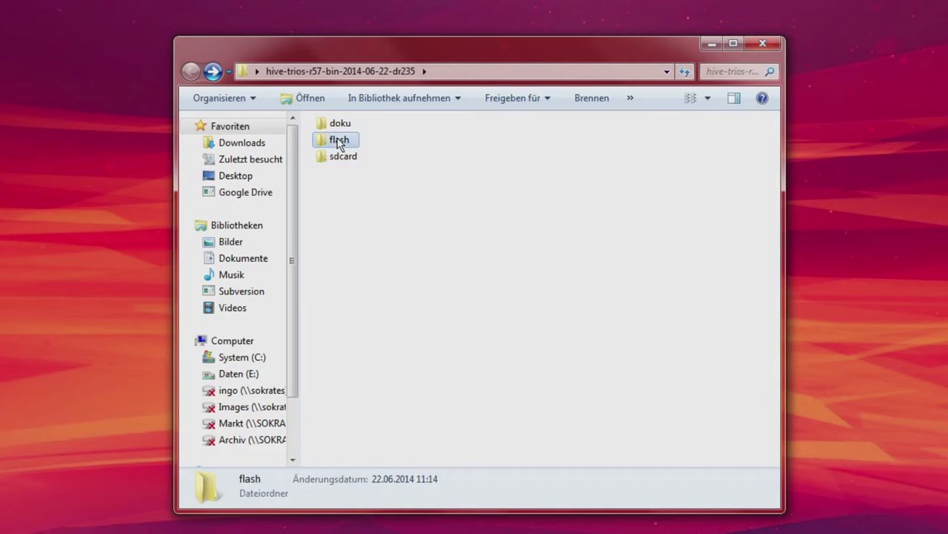
Step: Open the flash folder and go through admflash.binary, belflash.binary and regflash.binary
double_click(338, 141)
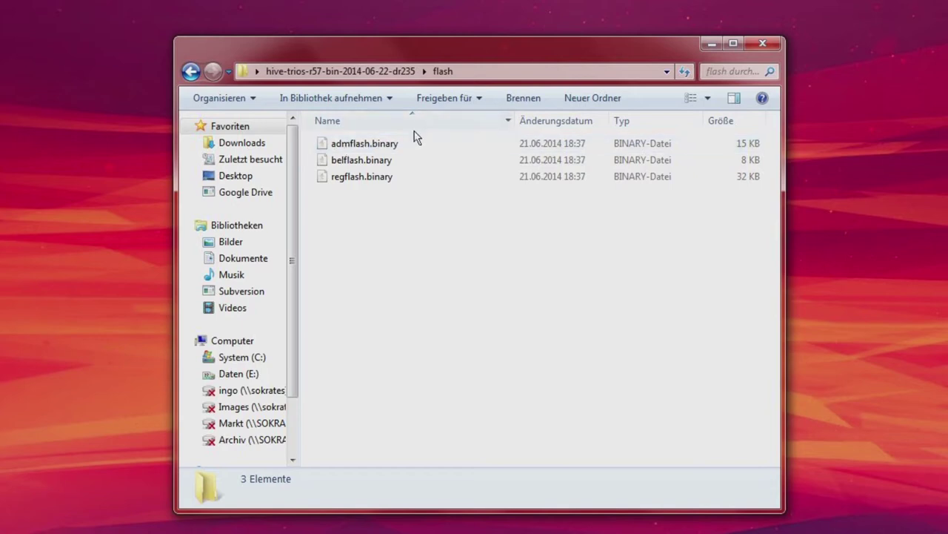
left_click(322, 159)
left_click(324, 176)
left_click(327, 142)
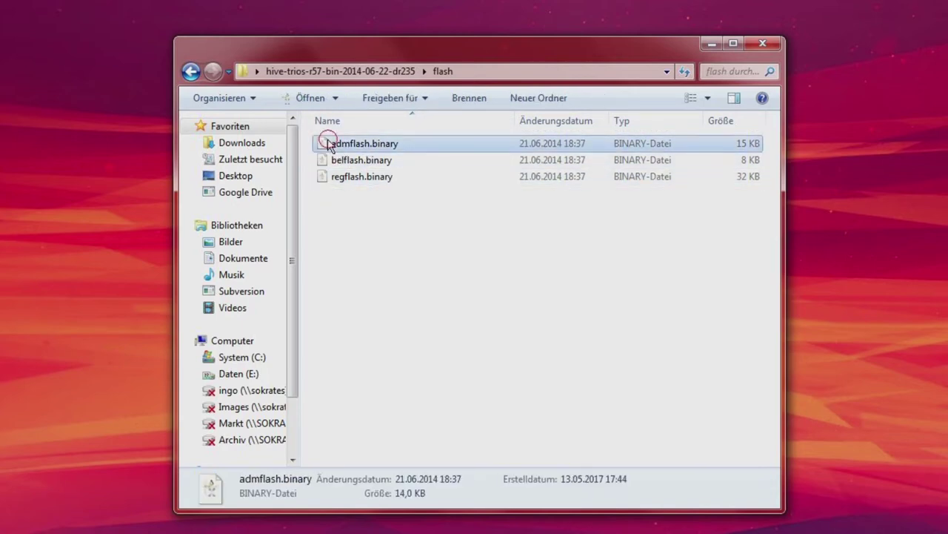
left_click(323, 160)
left_click(324, 178)
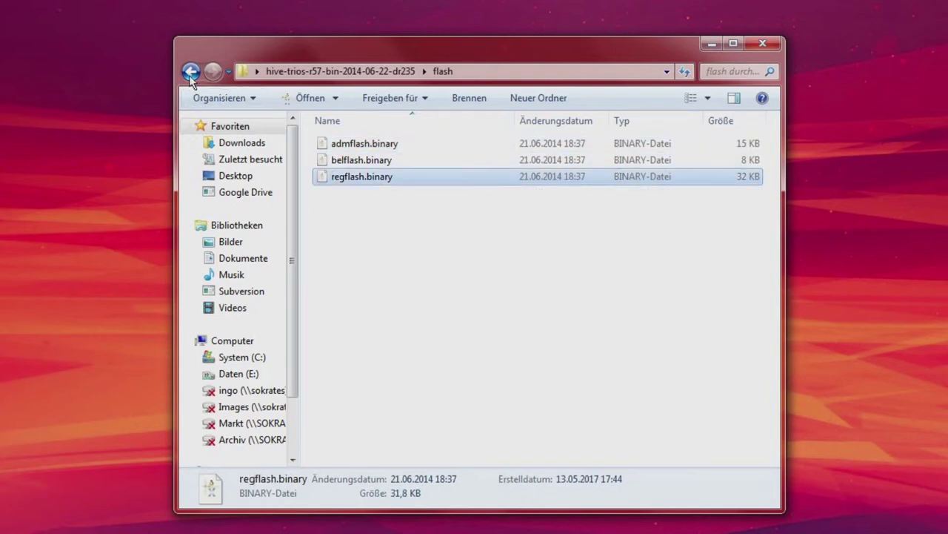
Step: Go back to the parent folder, open sdcard and select the system folder together with reg.sys
key("BackSpace")
left_click(344, 159)
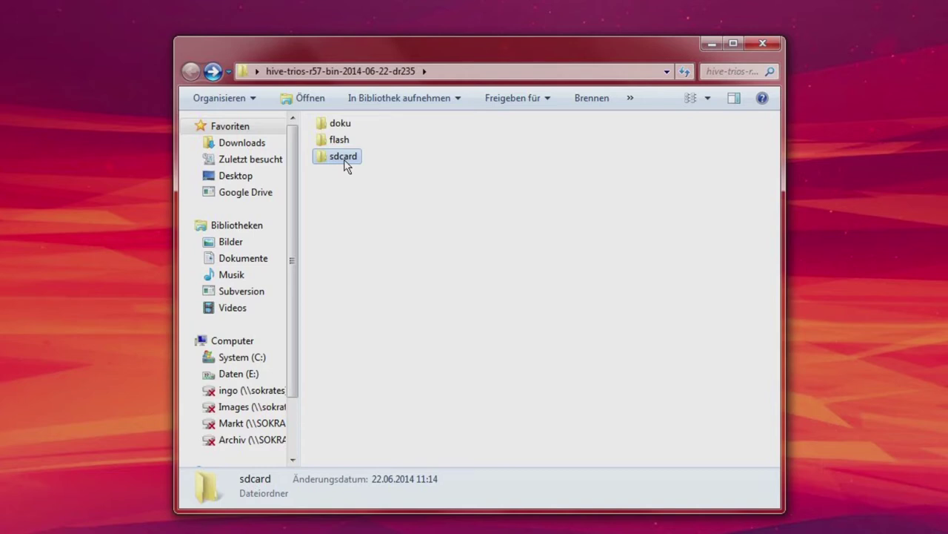
double_click(344, 158)
left_click_drag(341, 154, 466, 138)
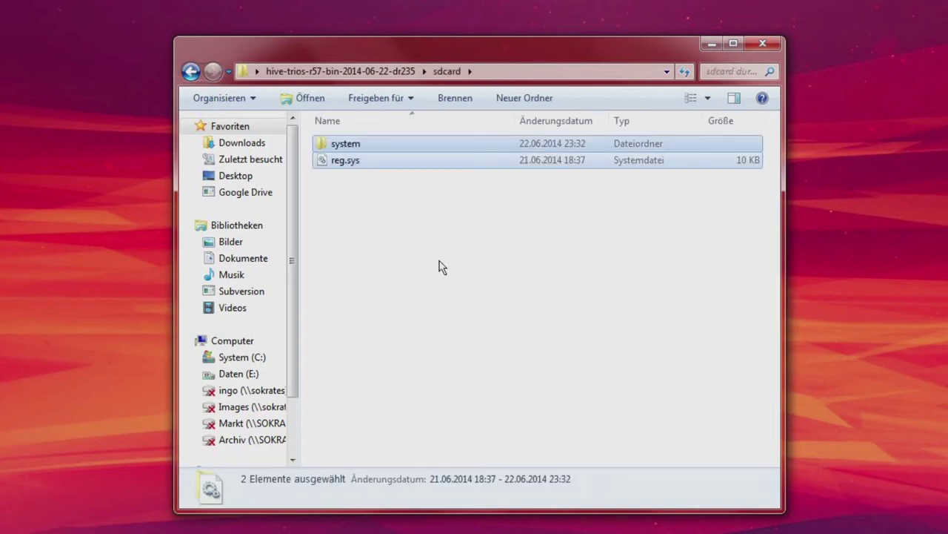
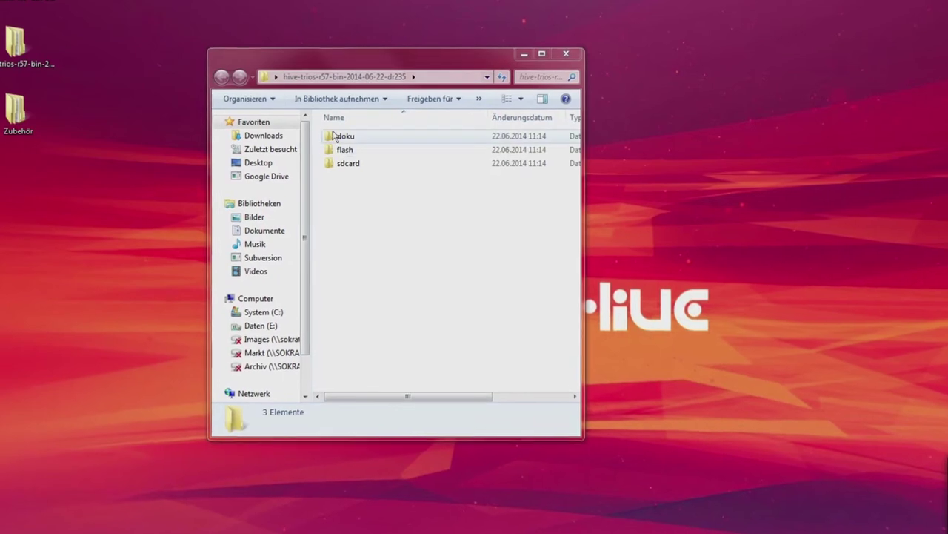
Step: Open the flash folder and display its three binary files as large icons
double_click(350, 151)
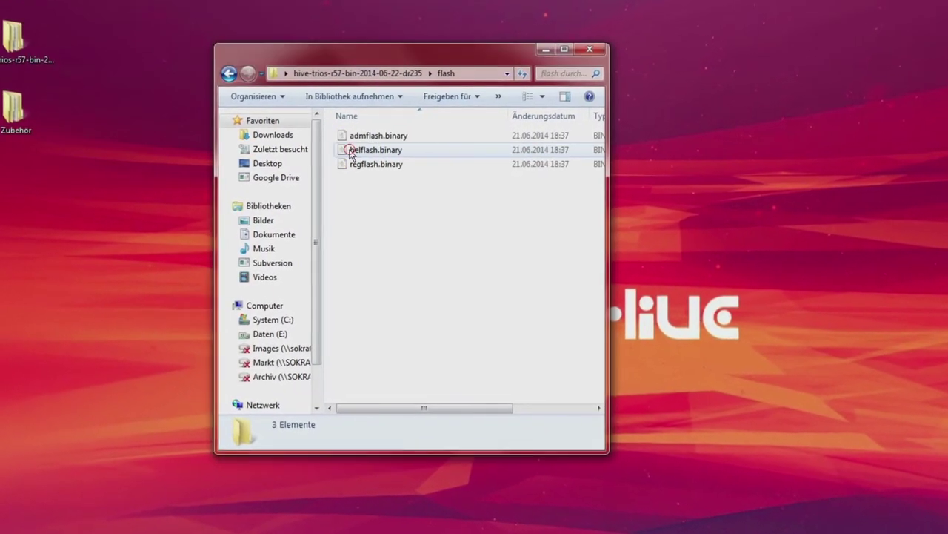
left_click(558, 94)
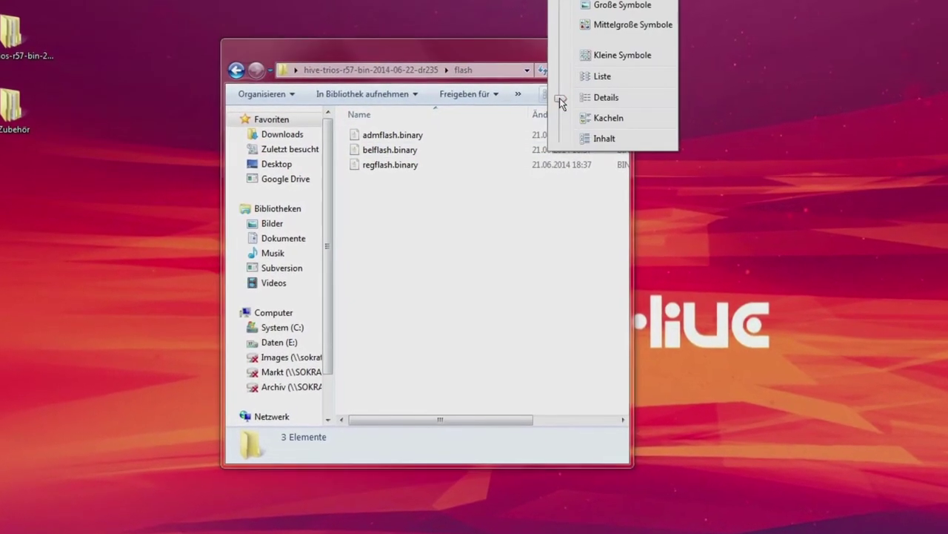
left_click(572, 41)
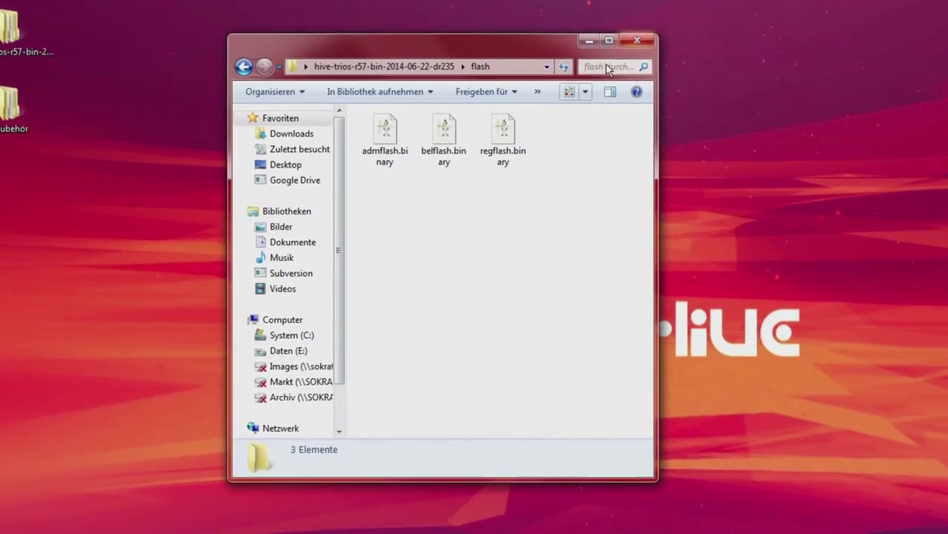
left_click(581, 92)
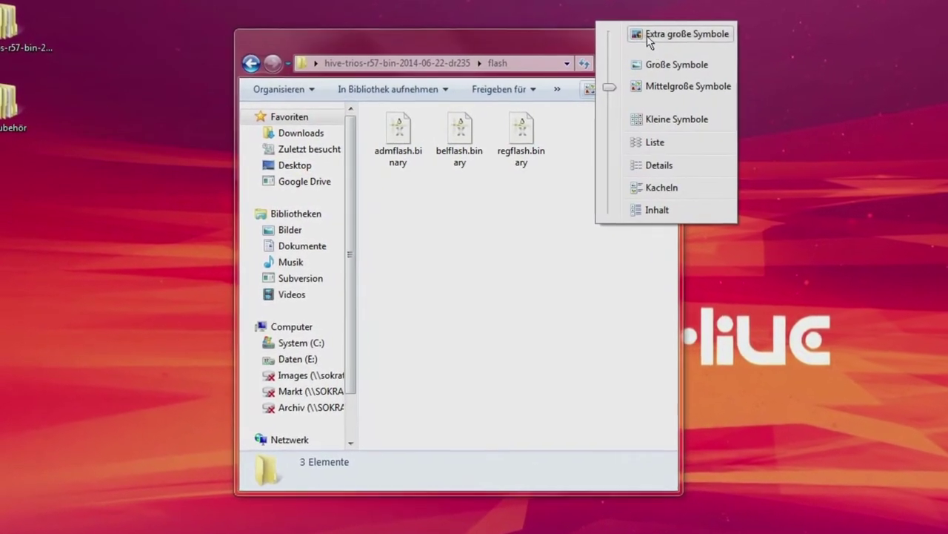
left_click(642, 44)
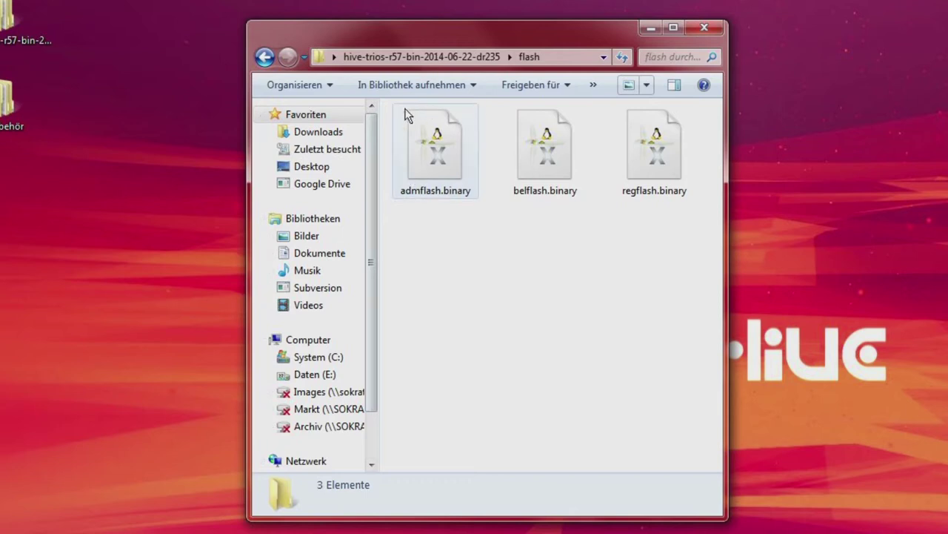
Step: Open admflash.binary in bst, move the Binary Download dialog aside to view its RAM and EEPROM options, and close it
double_click(443, 159)
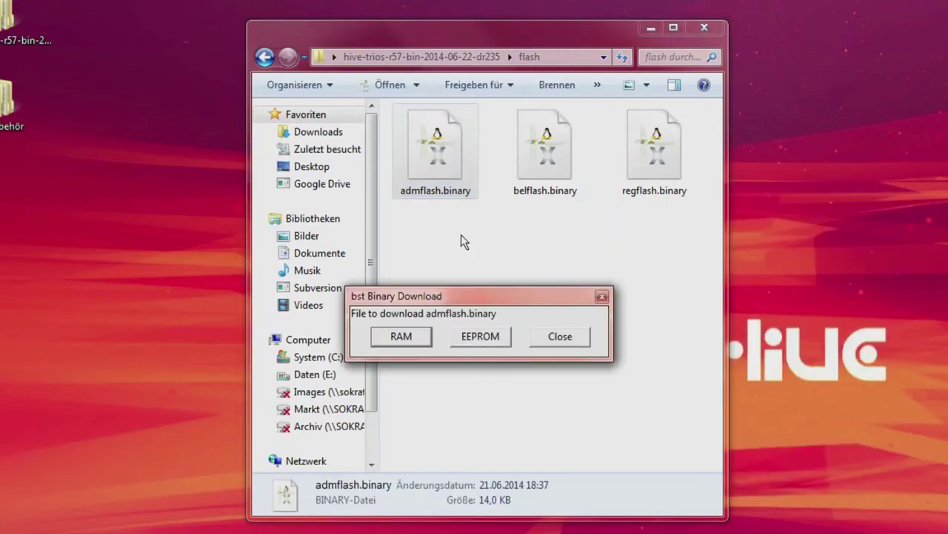
left_click_drag(463, 293, 656, 274)
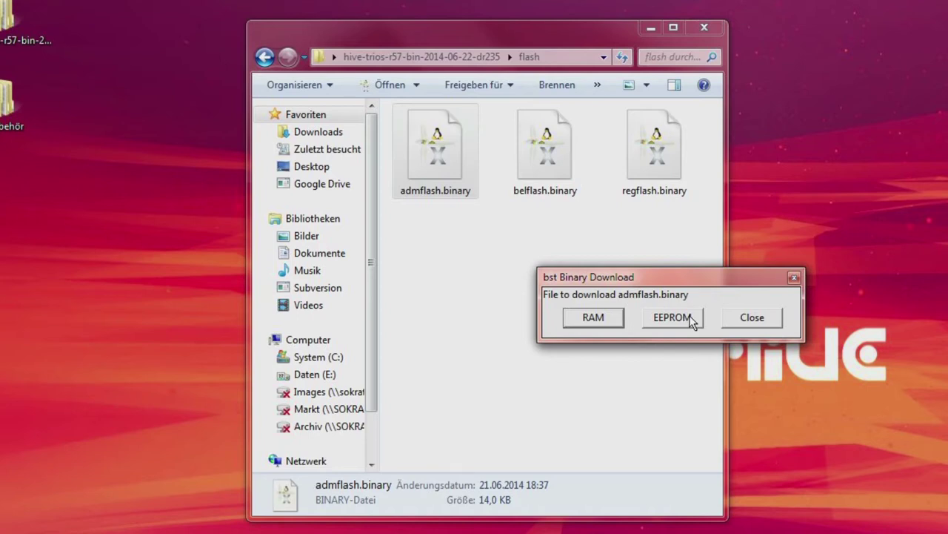
left_click(758, 324)
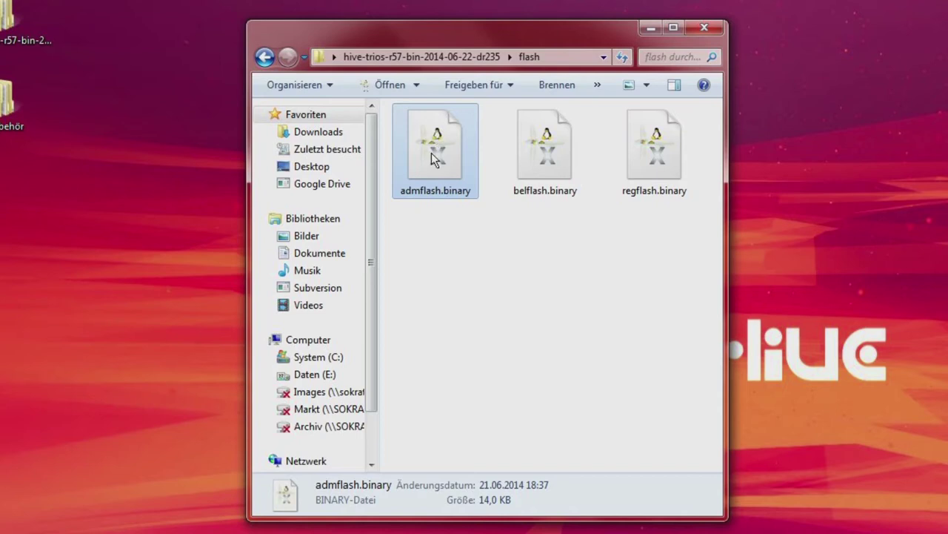
Step: Set Propeller Tool as the default program for admflash.binary's file type and open the file with it
right_click(431, 153)
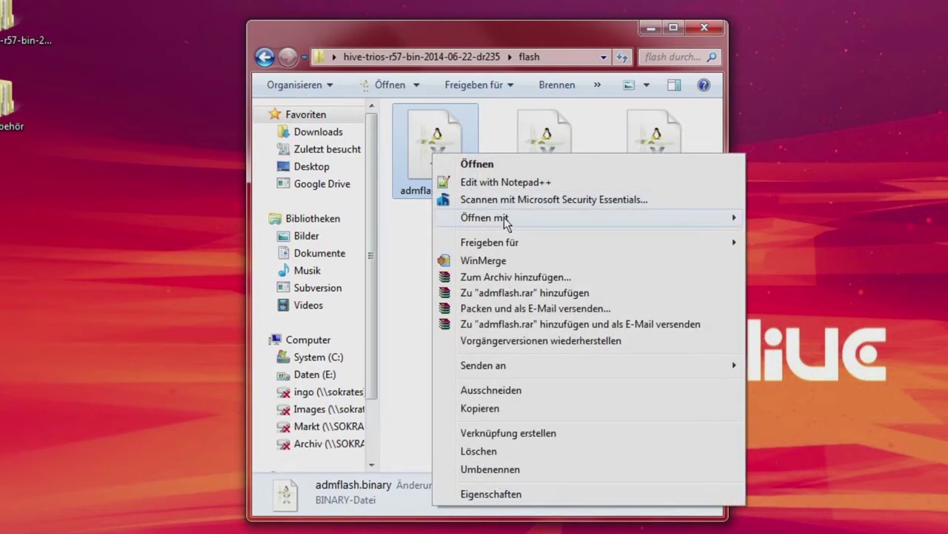
mouse_move(504, 222)
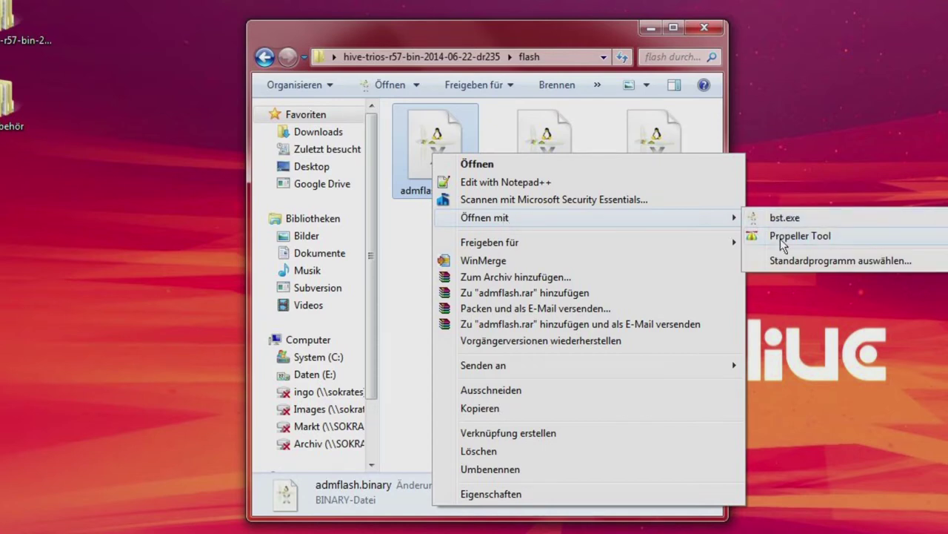
left_click(793, 263)
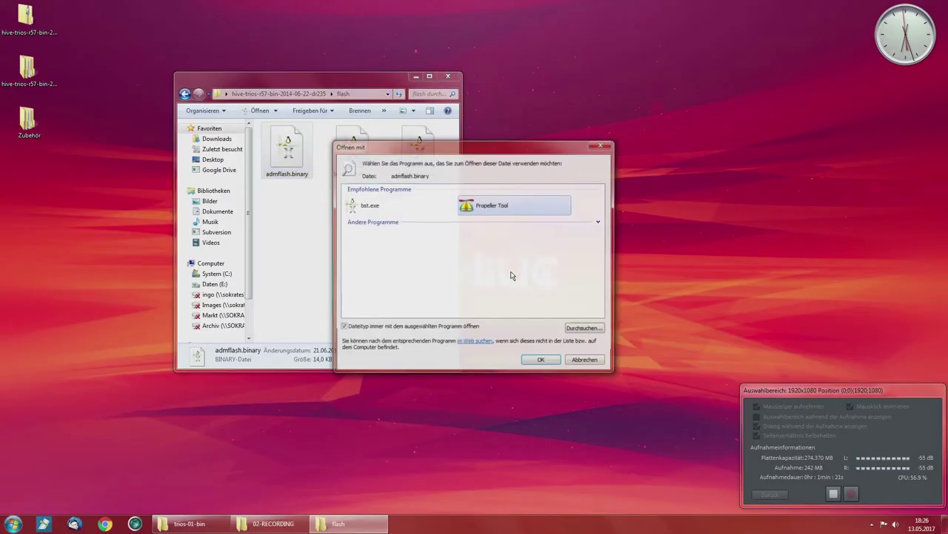
left_click(543, 361)
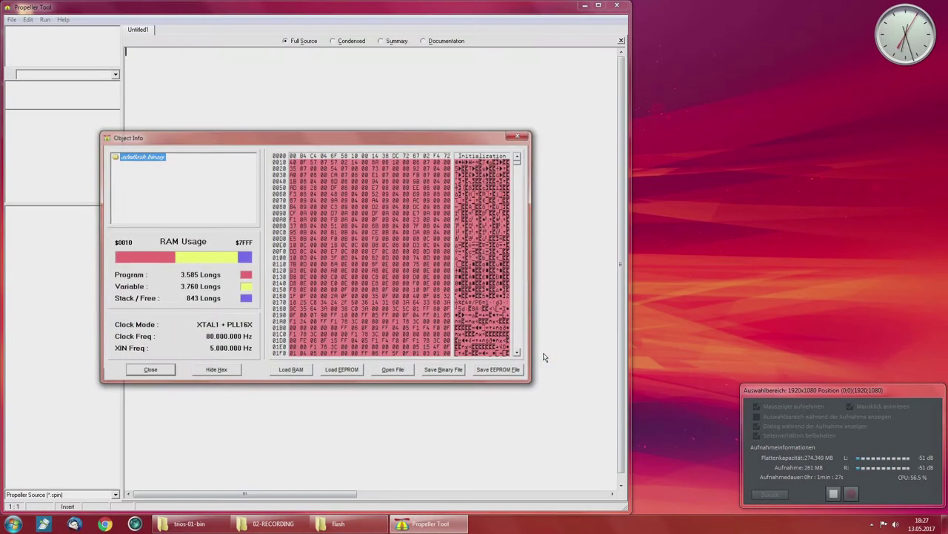
Step: Close the Object Info window and Propeller Tool, and select belflash.binary and regflash.binary in turn in the flash folder
left_click(519, 139)
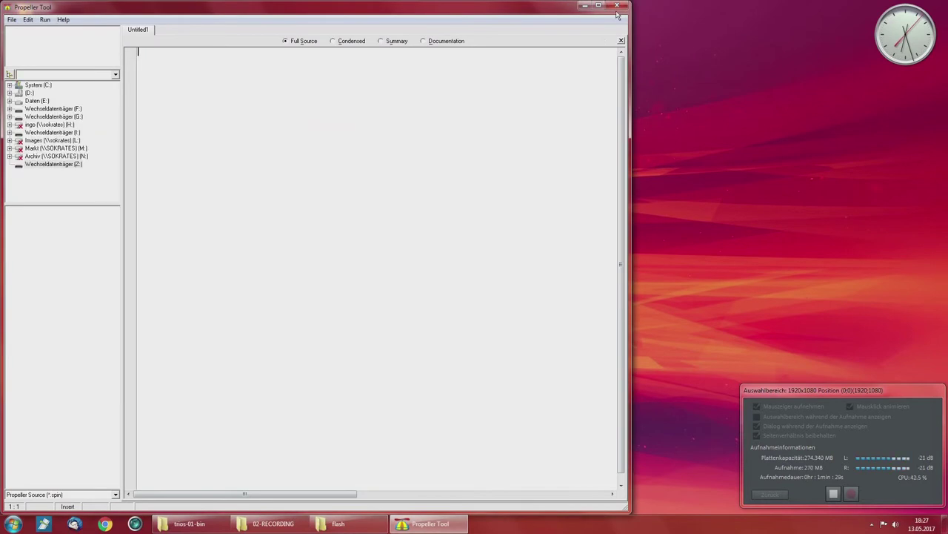
left_click(617, 6)
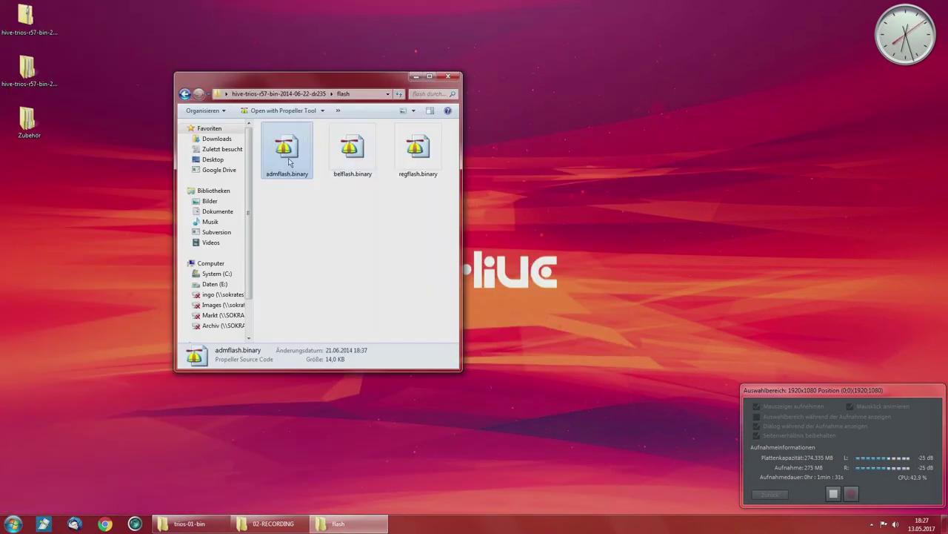
left_click(370, 164)
left_click(419, 158)
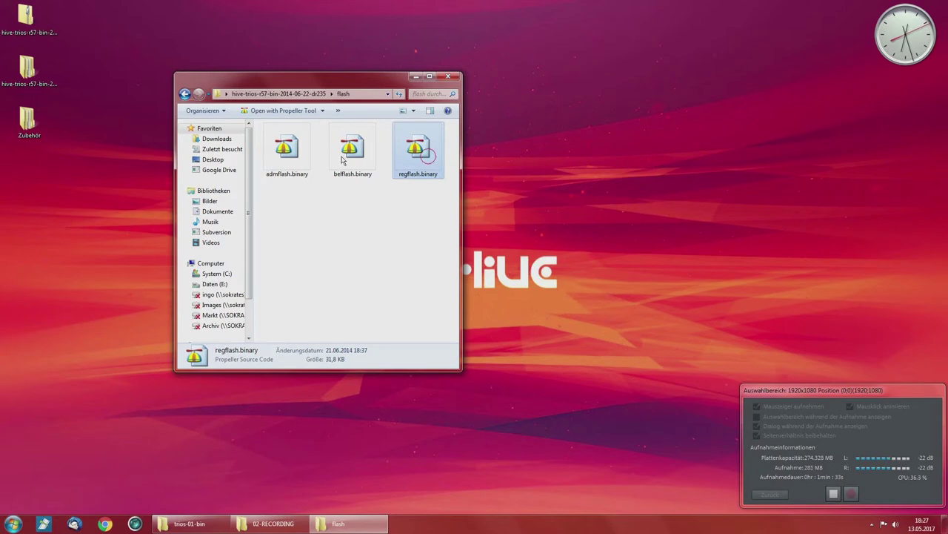
Step: Open admflash.binary from the flash folder in Propeller Tool and move the Object Info window aside
left_click(286, 152)
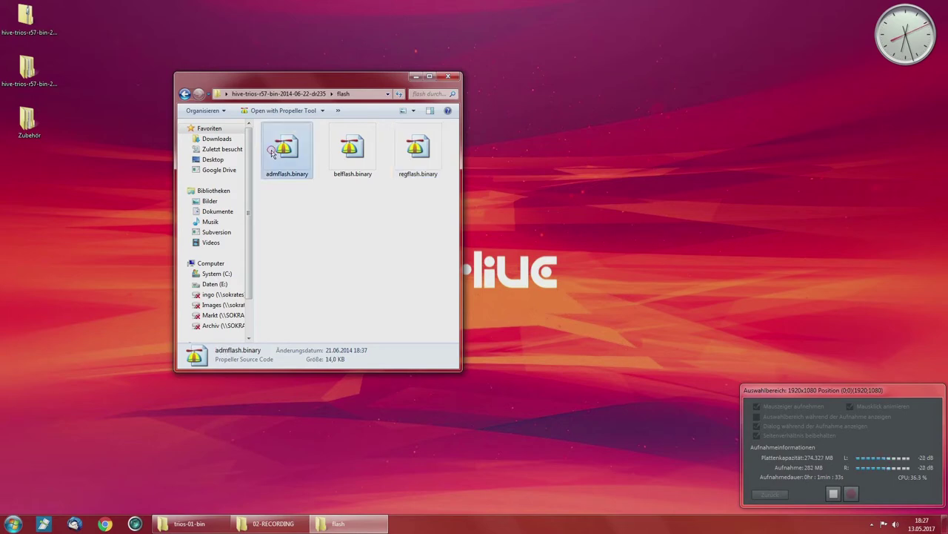
left_click(327, 258)
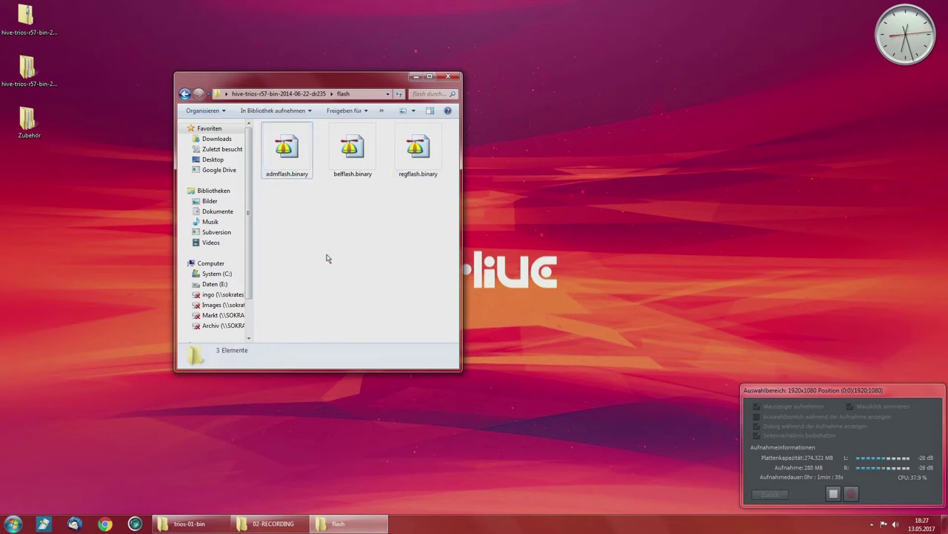
double_click(288, 151)
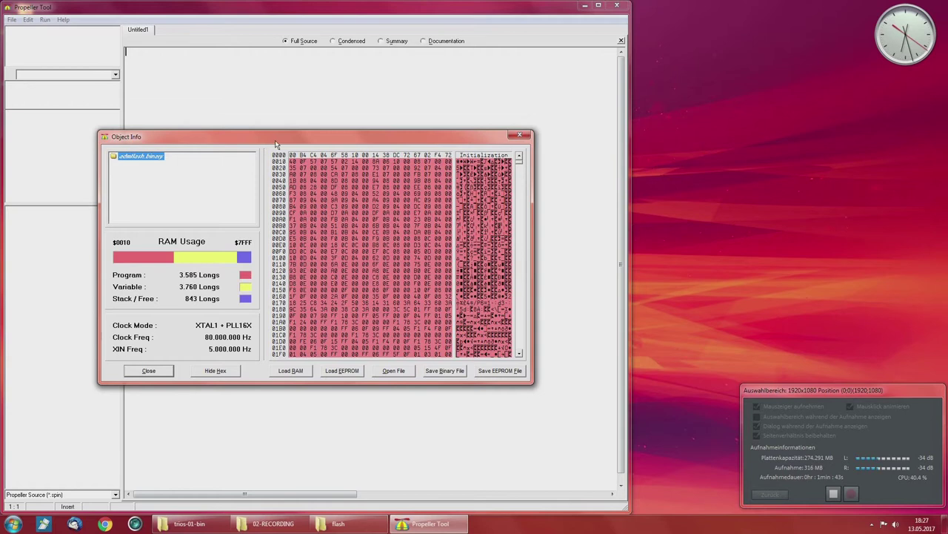
left_click_drag(271, 134, 393, 84)
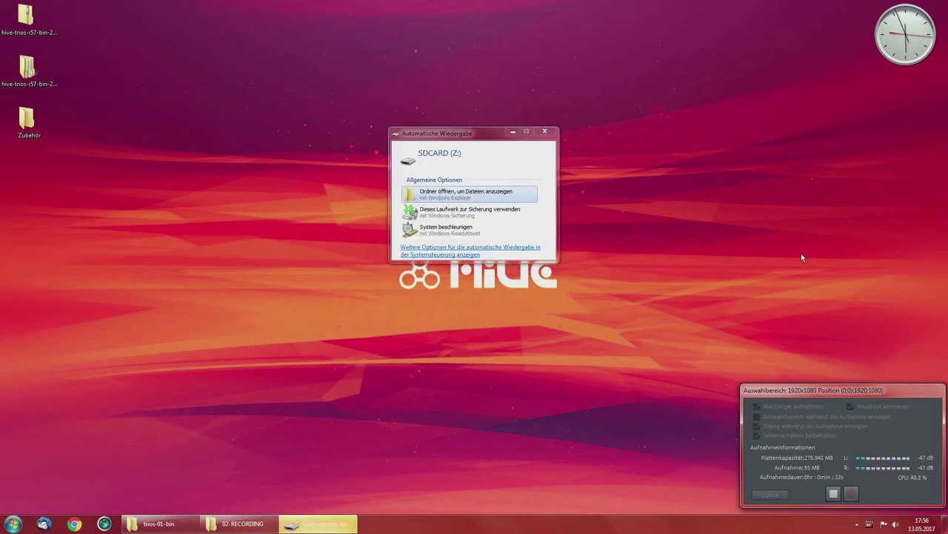
Step: View the contents of the SDCARD (Z:) drive, close its window, and open the Computer drive overview
left_click(478, 194)
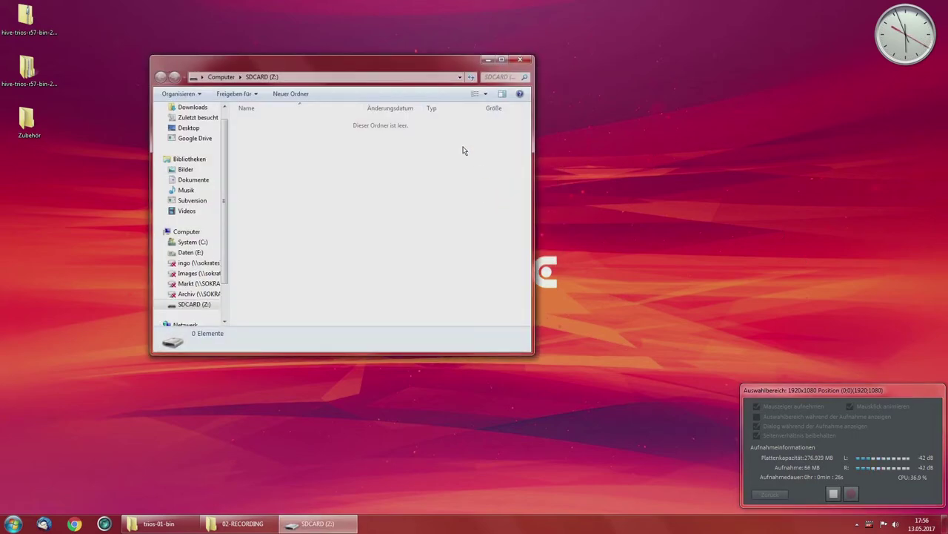
left_click(523, 61)
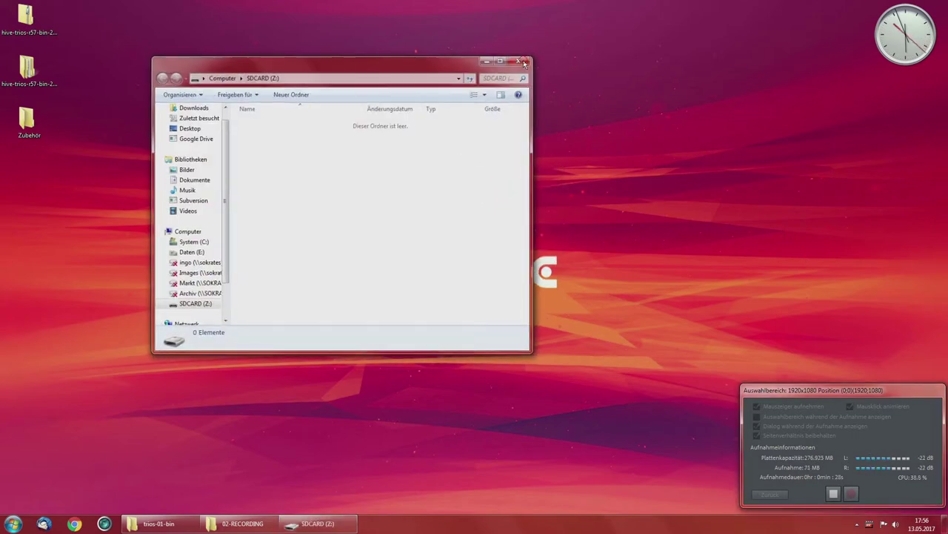
left_click(12, 524)
left_click(166, 259)
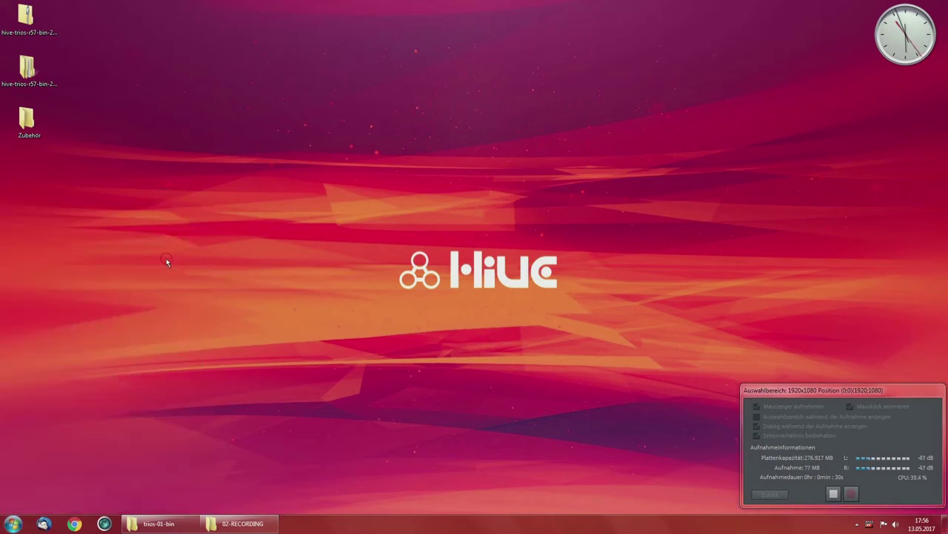
Step: Bring up the format settings for SDCARD (Z:), move the dialog aside, and keep FAT (Standard) as the file system
left_click(370, 174)
right_click(370, 175)
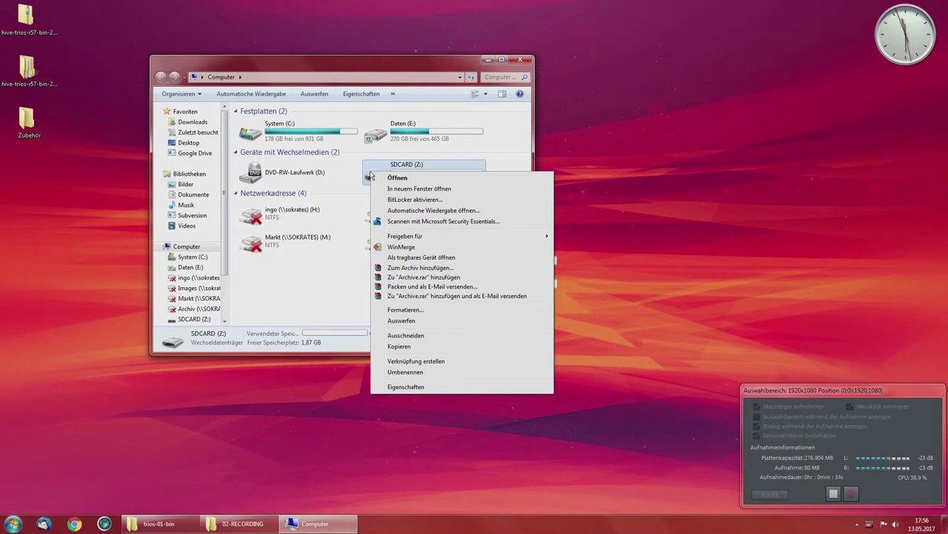
left_click(401, 309)
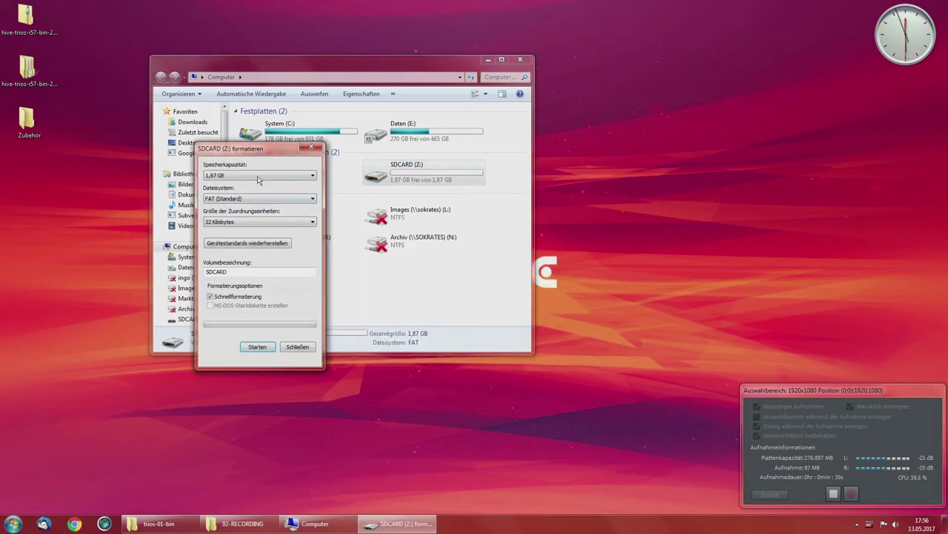
left_click_drag(278, 155, 401, 184)
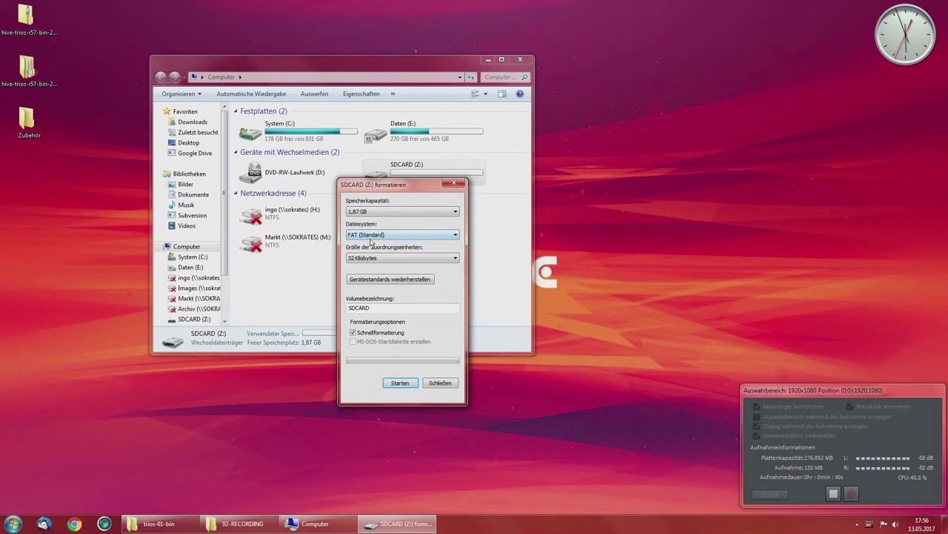
left_click(371, 235)
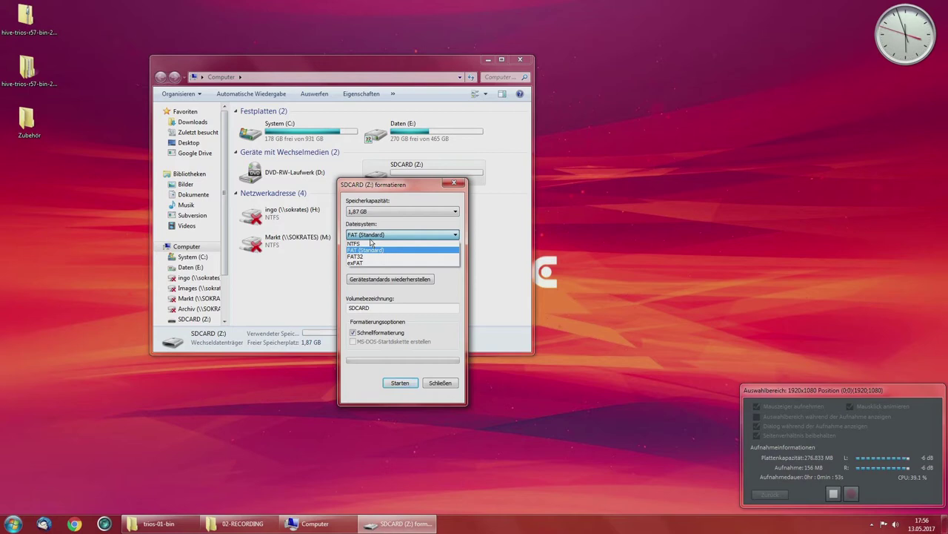
left_click(370, 238)
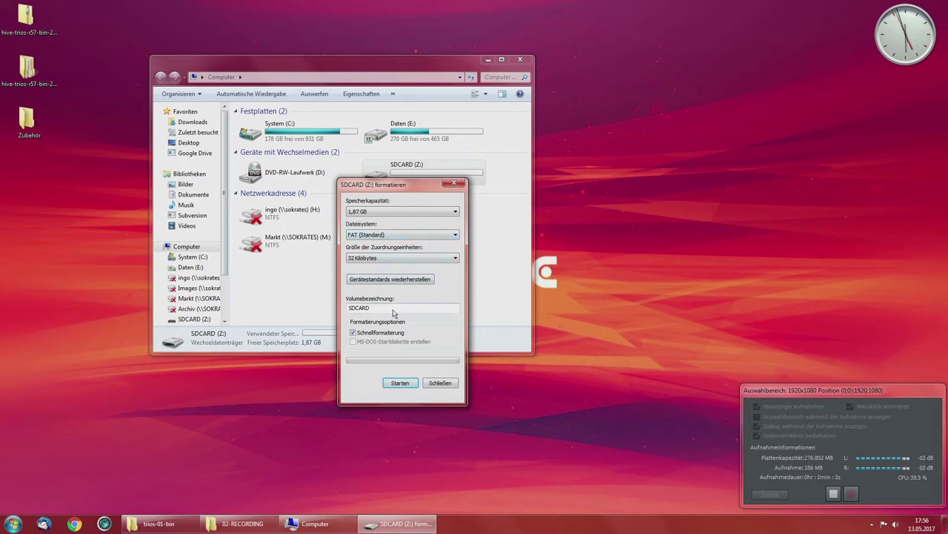
Step: Set the volume label to TRIOS, quick-format the SD card, and close the format dialog
left_click_drag(388, 309, 321, 320)
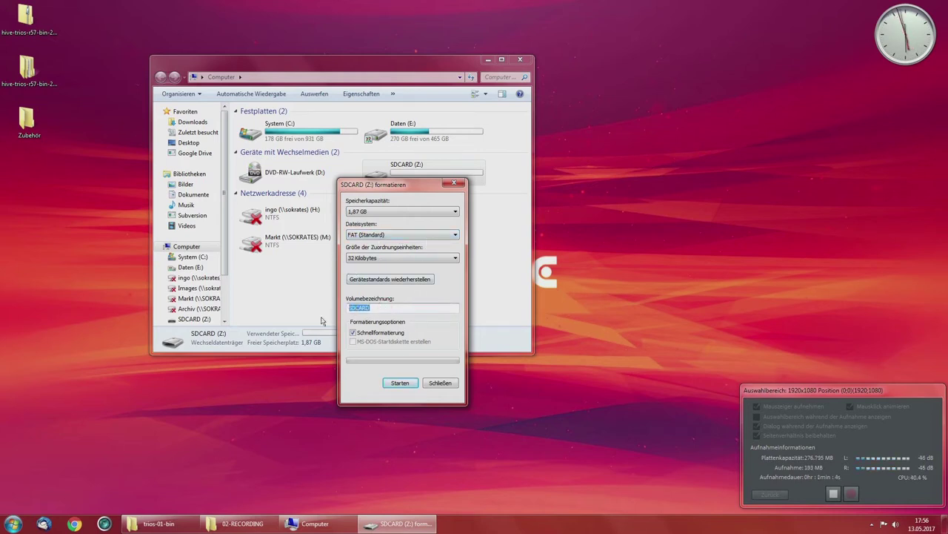
type("TRIOS")
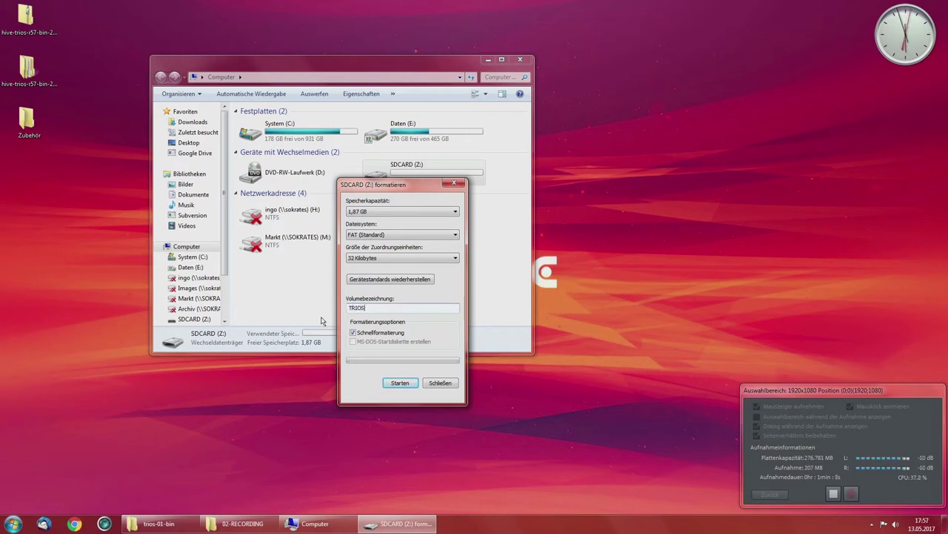
left_click(393, 386)
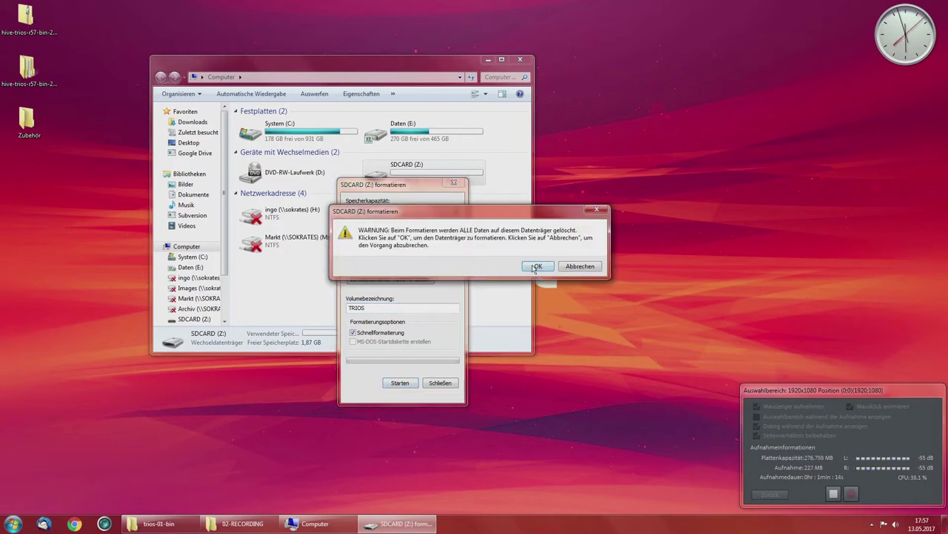
left_click(535, 266)
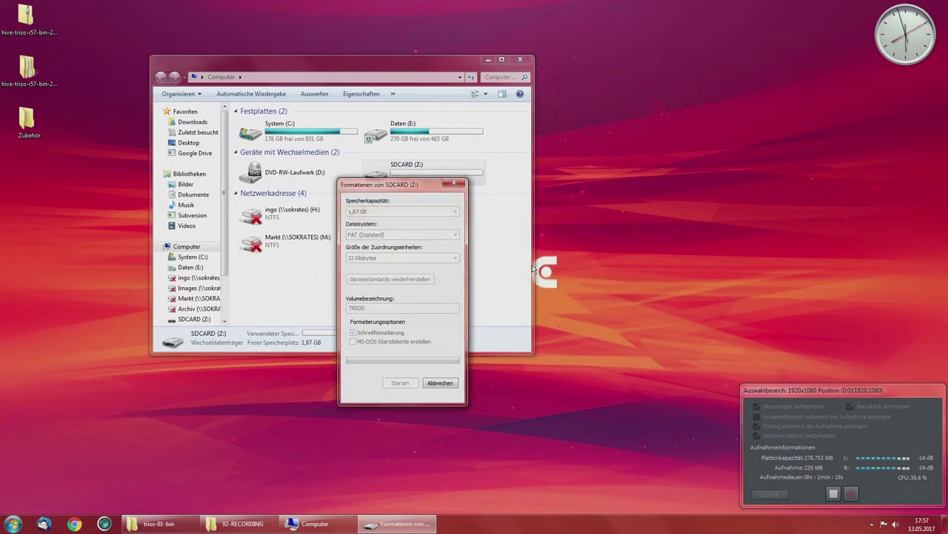
left_click(535, 260)
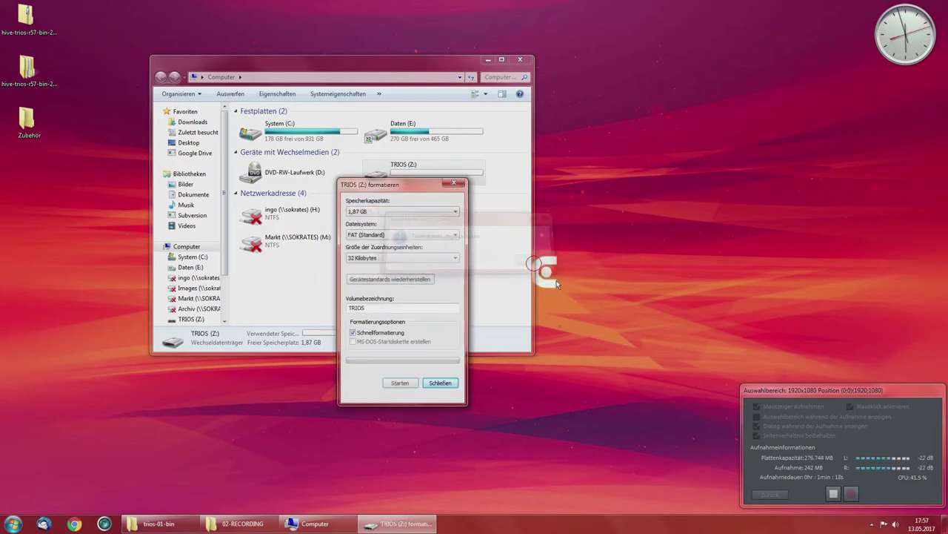
left_click(440, 382)
Step: Open the TRIOS (Z:) drive, then narrow and reposition its window to make room for a second folder window
left_click_drag(392, 79, 658, 96)
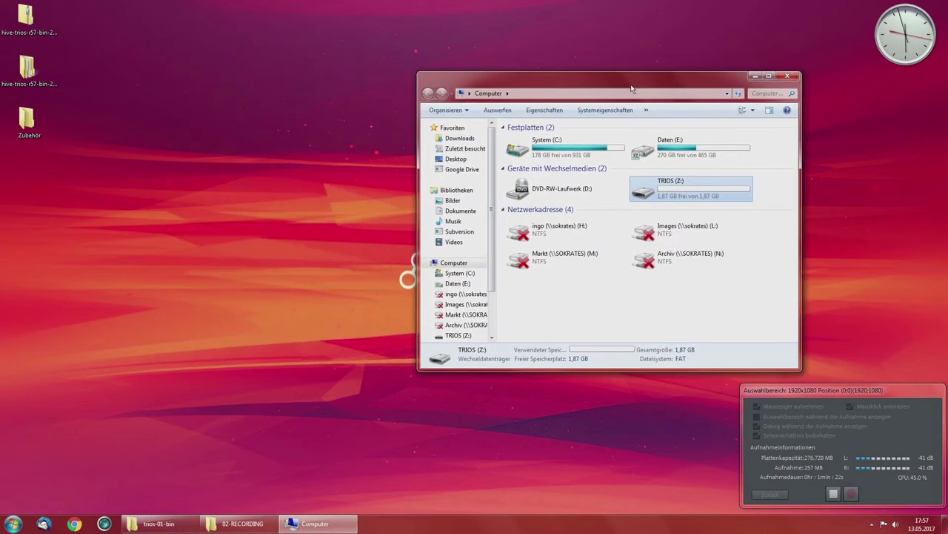
double_click(639, 190)
left_click_drag(800, 186, 704, 178)
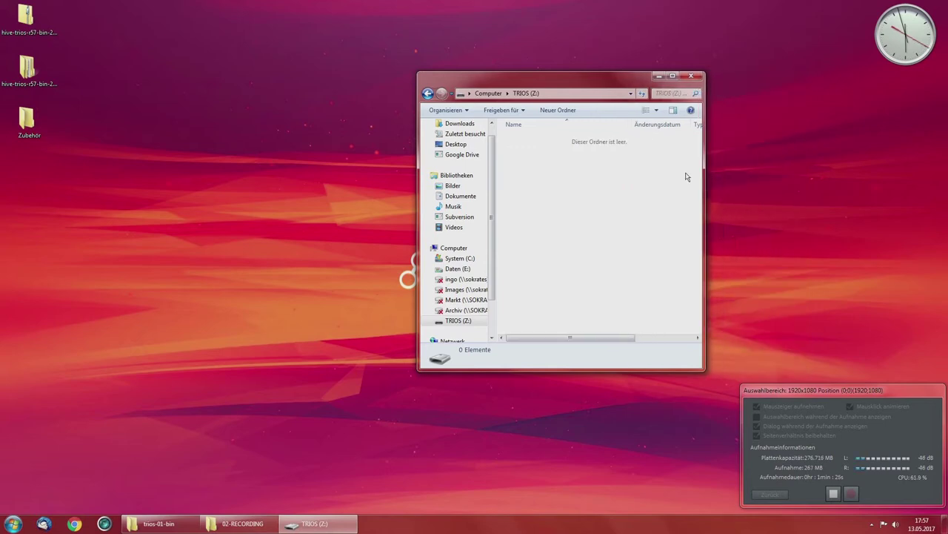
left_click_drag(563, 77, 295, 88)
Step: Copy the system folder and reg.sys from the hive-trios package's sdcard folder to the TRIOS (Z:) drive
left_click(23, 71)
double_click(22, 71)
double_click(271, 146)
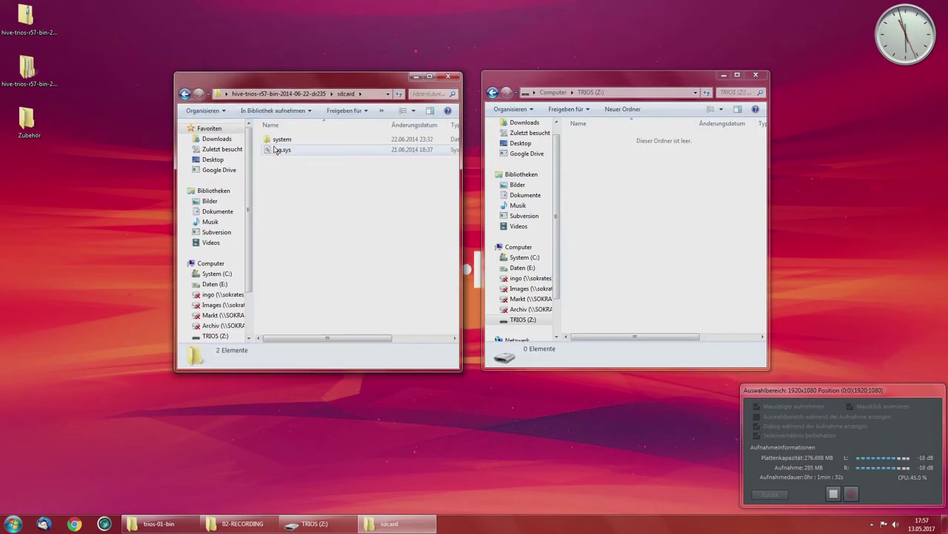
left_click_drag(293, 167, 268, 135)
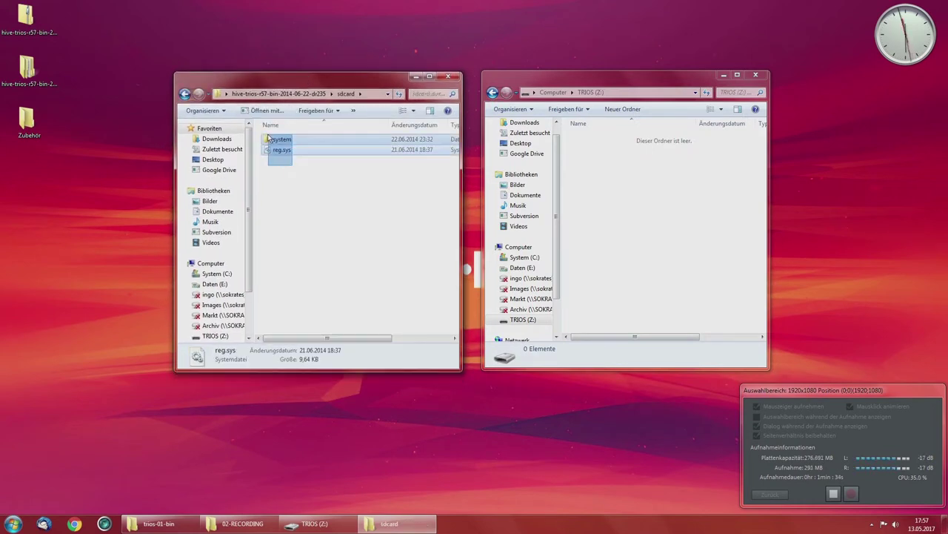
right_click(270, 144)
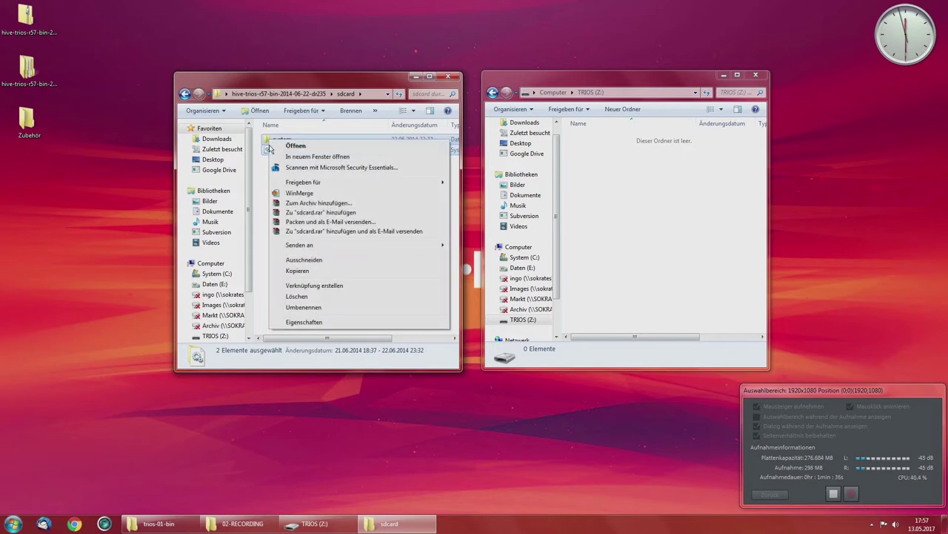
left_click(315, 271)
right_click(624, 203)
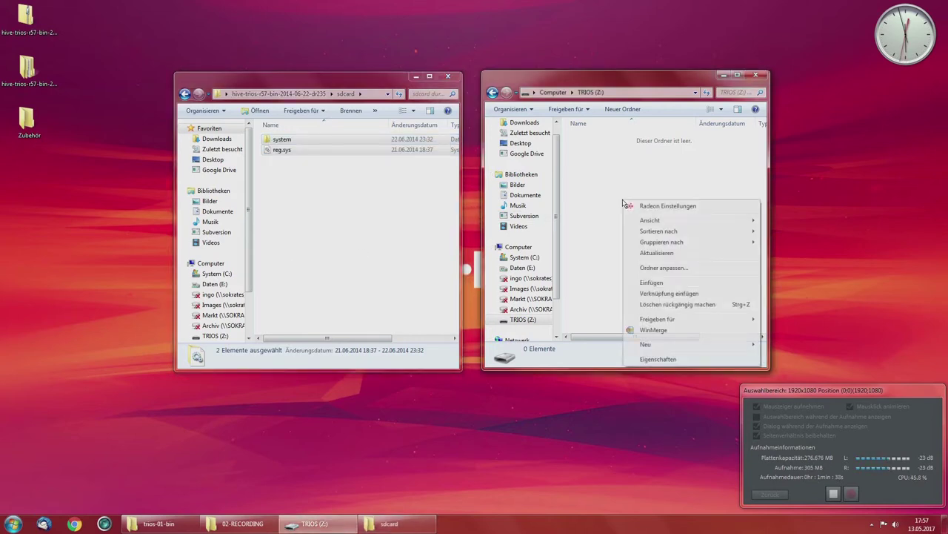
left_click(659, 282)
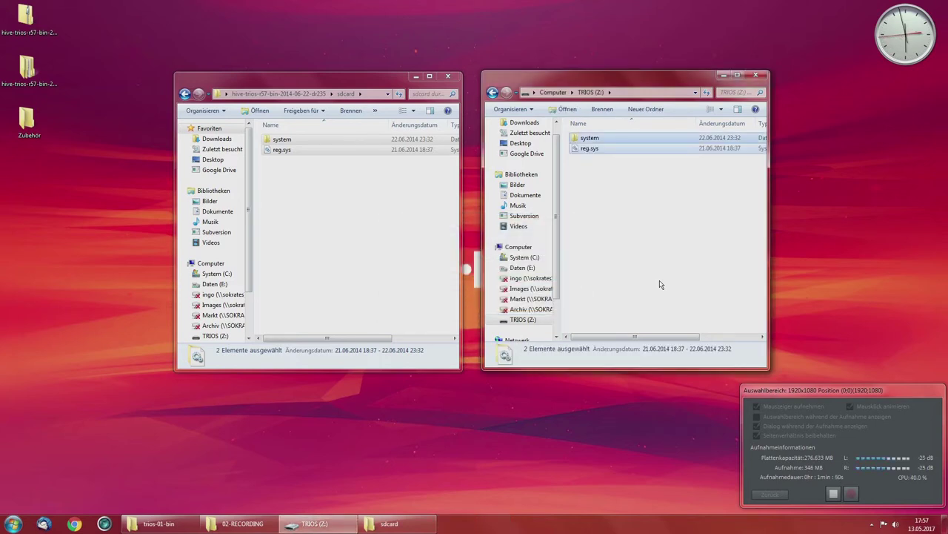
Step: Close the sdcard window, briefly view the hive-trios package folder, and open the Zubehör folder from the desktop
left_click(280, 214)
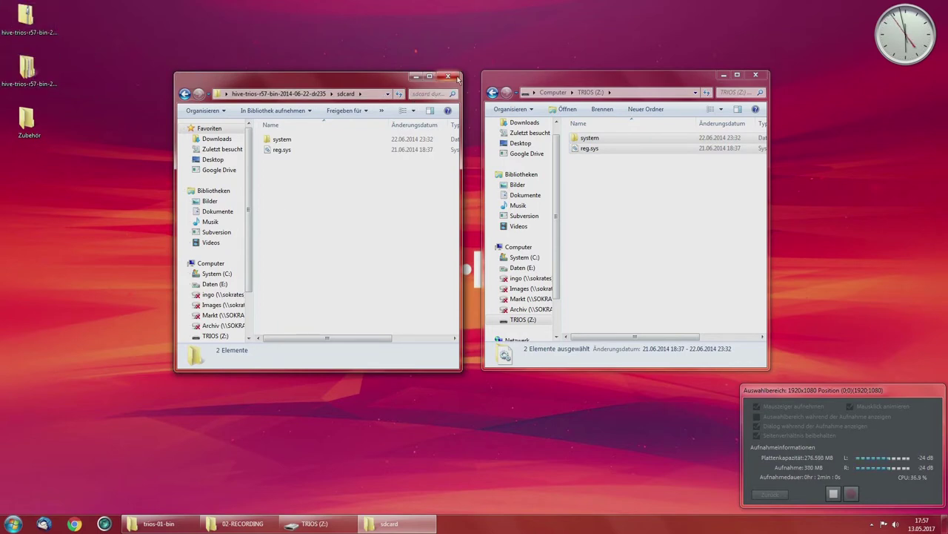
key("alt+F4")
double_click(27, 76)
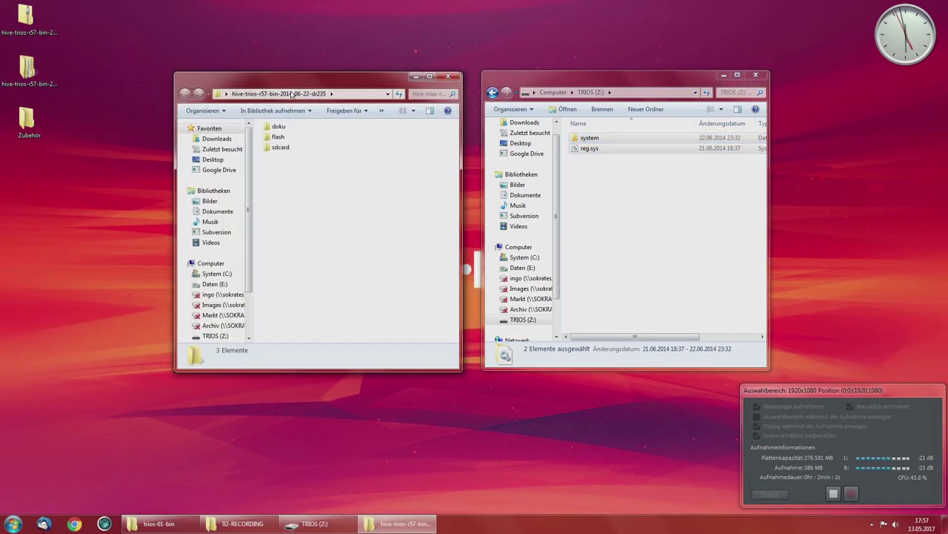
left_click(449, 77)
double_click(26, 120)
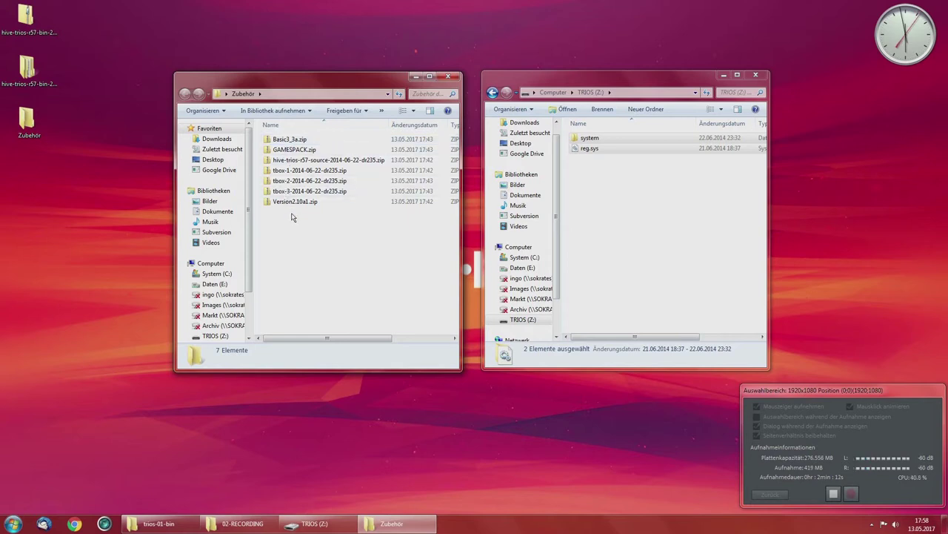
Step: Extract the tbox-1, tbox-2 and tbox-3 2014-06-22-dr235 ZIP archives directly into the Zubehör folder
left_click(304, 172)
right_click(305, 172)
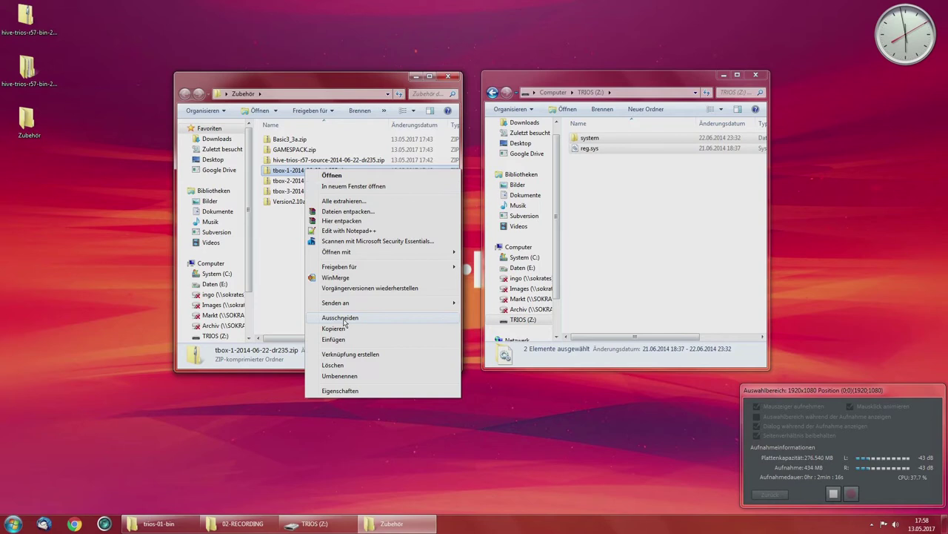
left_click(347, 220)
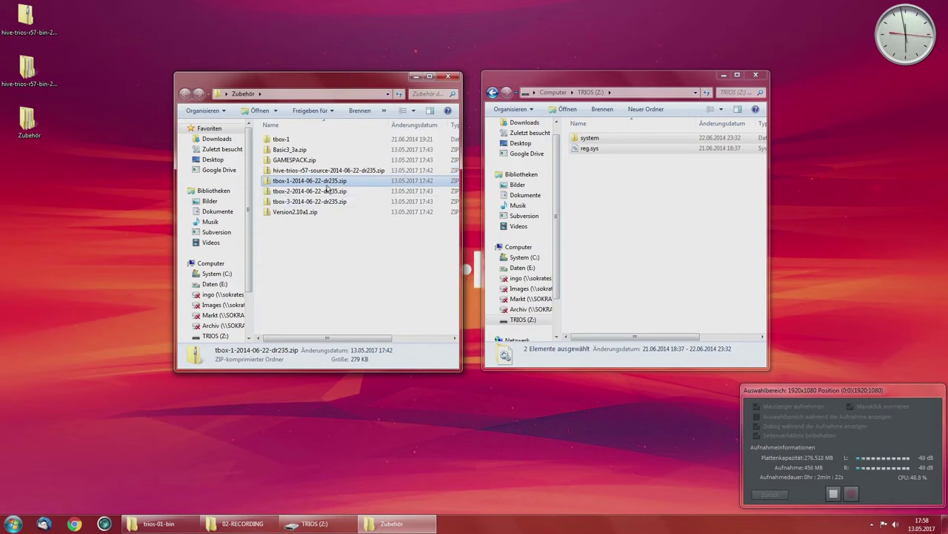
right_click(327, 190)
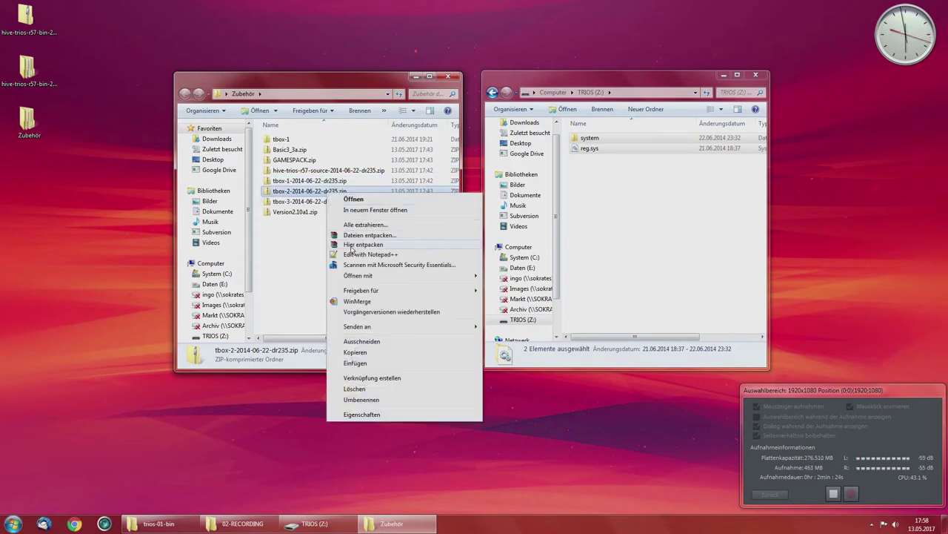
left_click(355, 247)
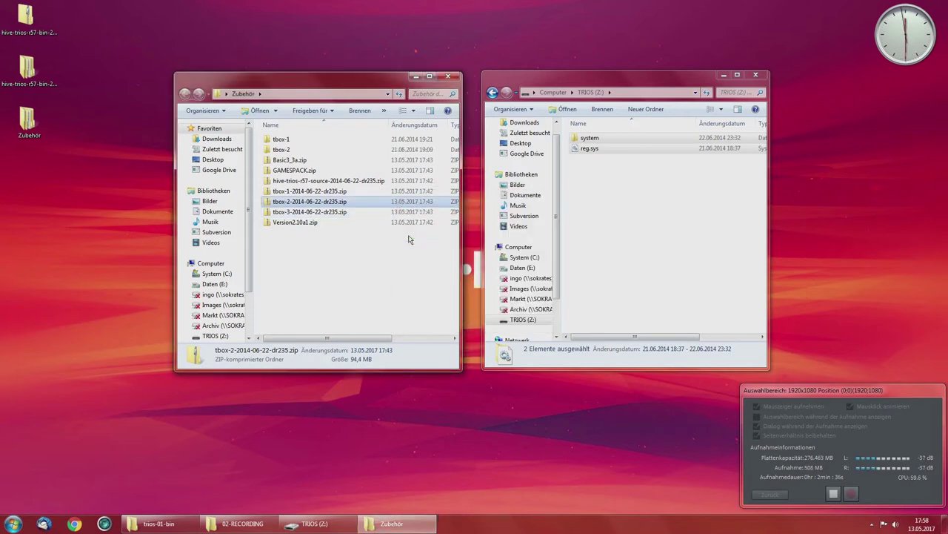
left_click(310, 213)
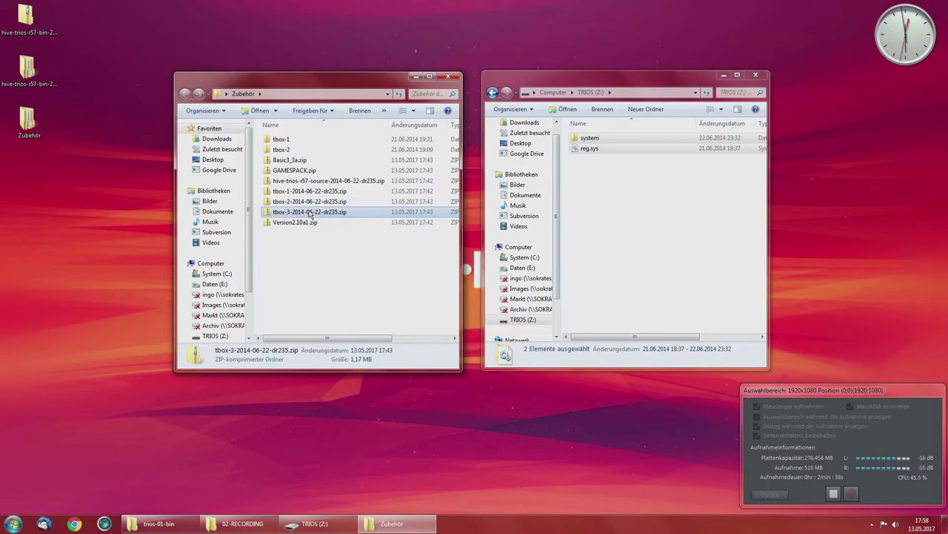
right_click(311, 214)
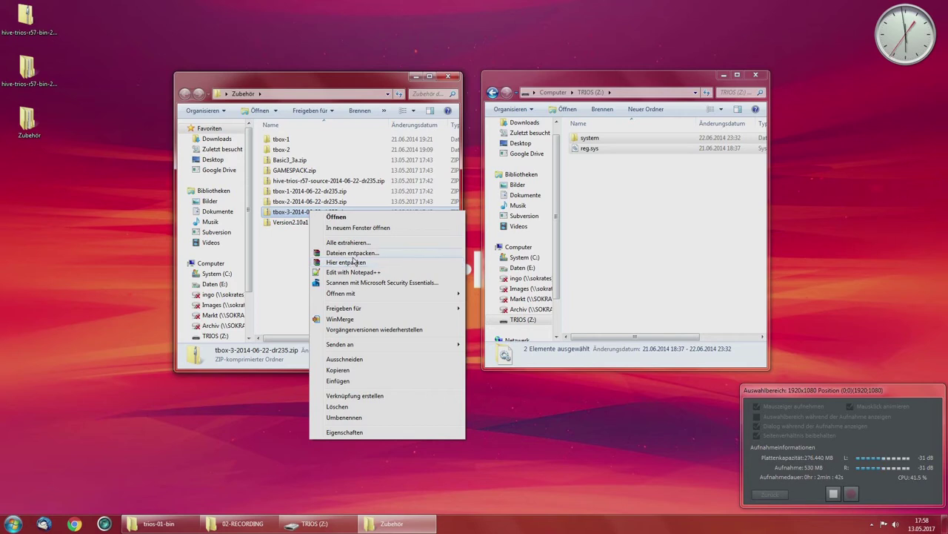
left_click(354, 262)
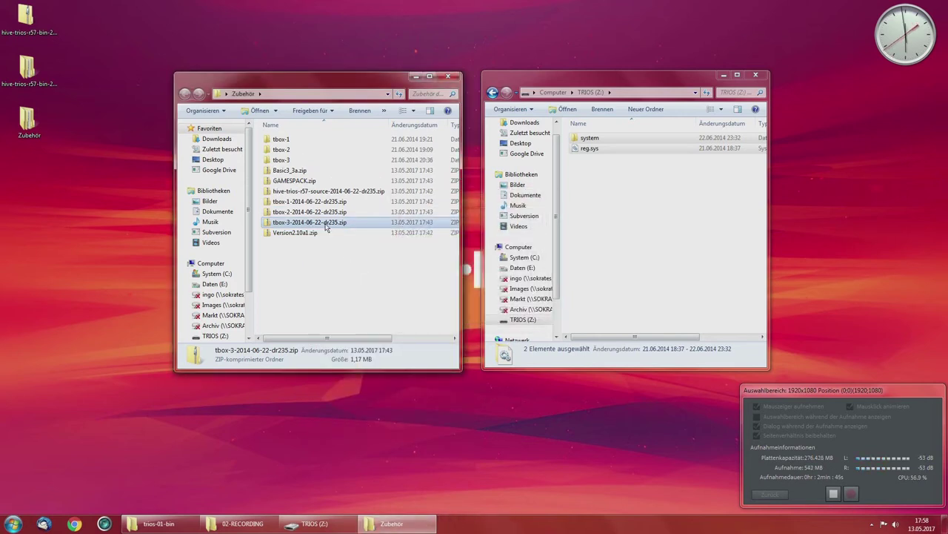
Step: Inspect the contents of Basic3_3a.zip and return to the Zubehör folder
right_click(302, 172)
double_click(289, 175)
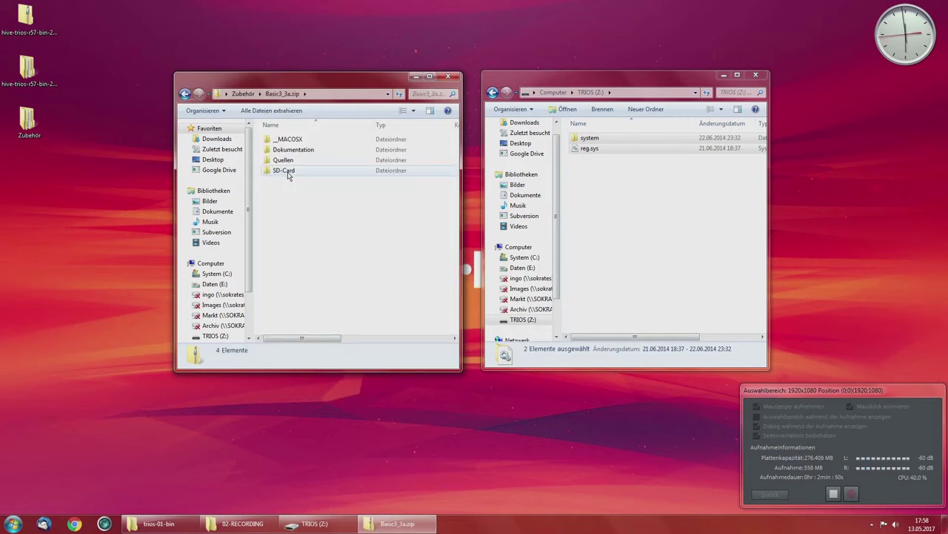
left_click(186, 94)
right_click(300, 172)
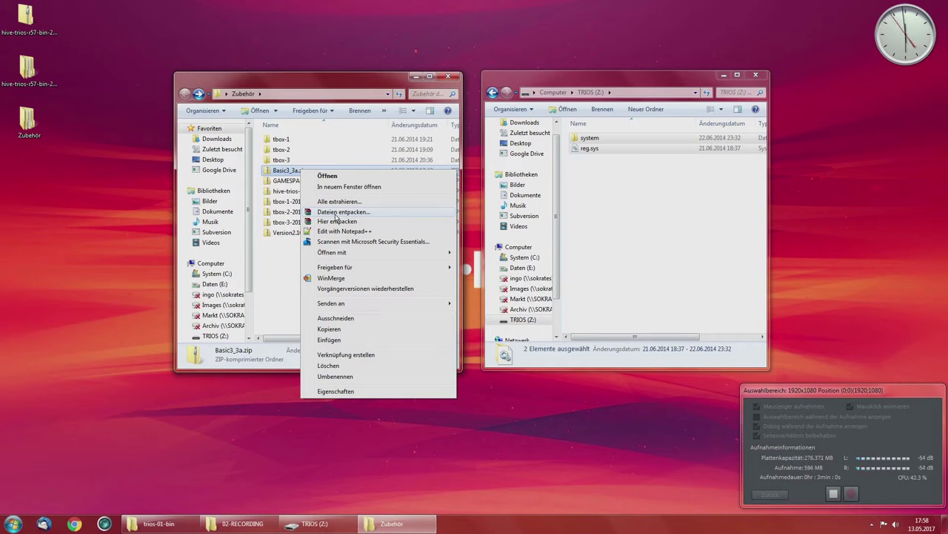
Step: Create a new folder named Basic in the Zubehör folder
left_click(384, 111)
left_click(394, 135)
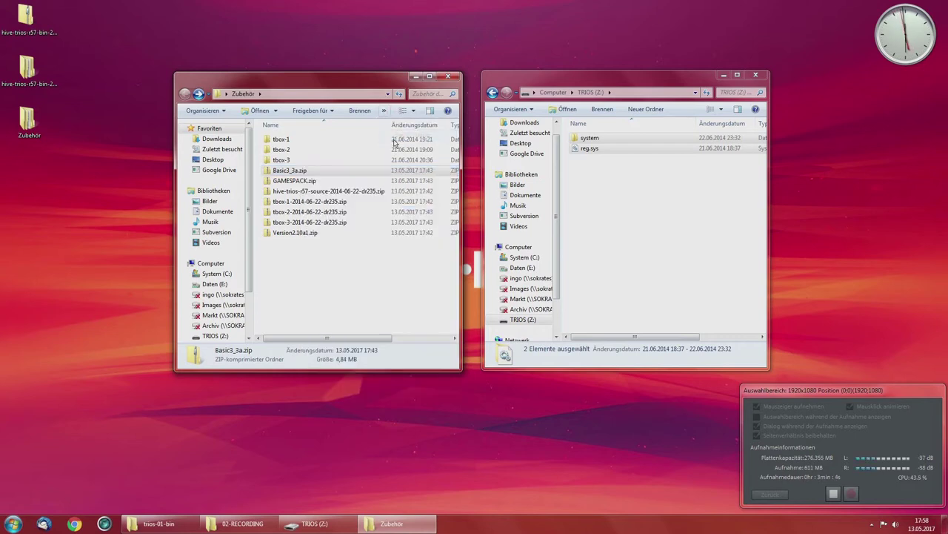
type("Basic")
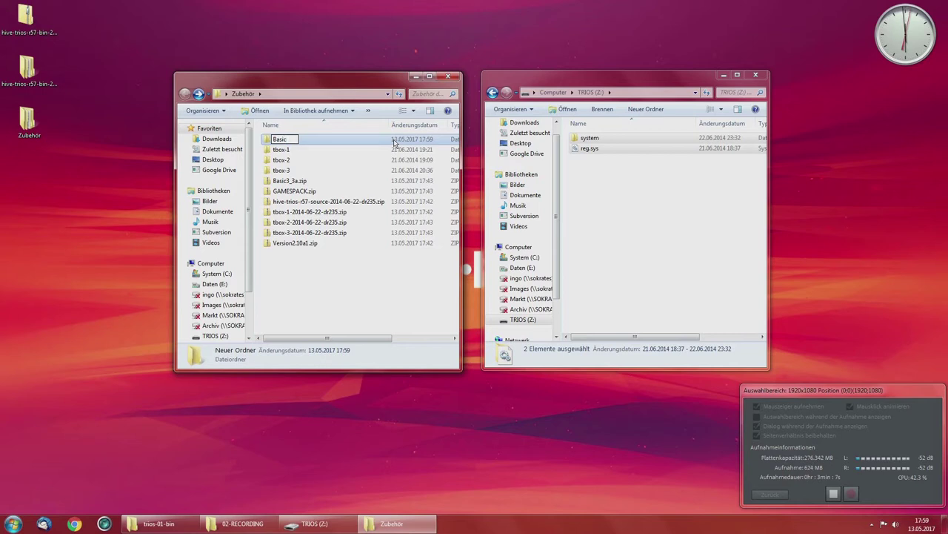
key("Return")
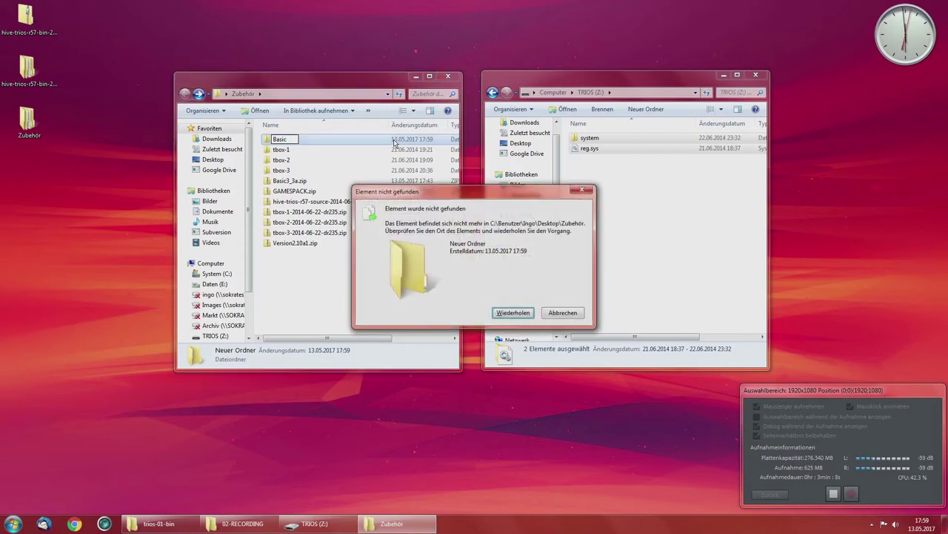
left_click(513, 312)
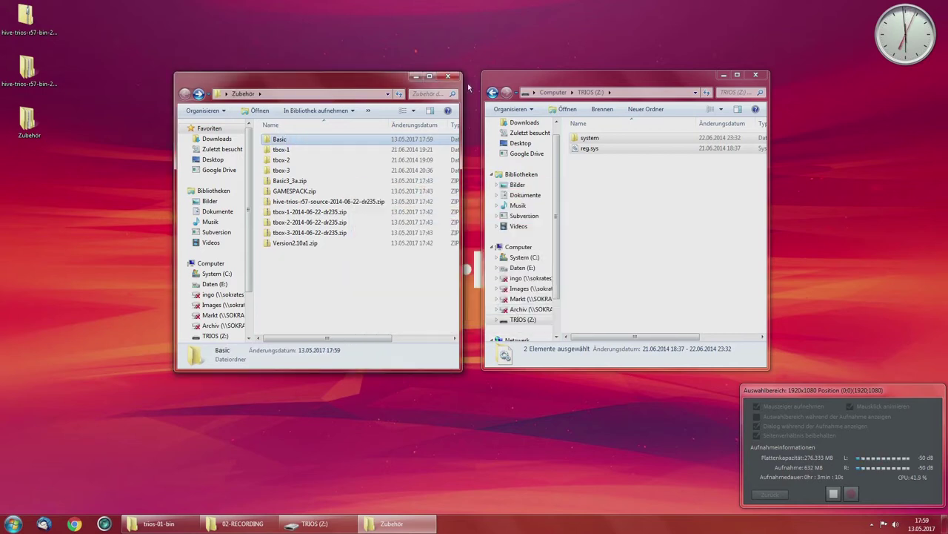
Step: Create a new folder named Plexus in the Zubehör folder
left_click(369, 111)
left_click(387, 157)
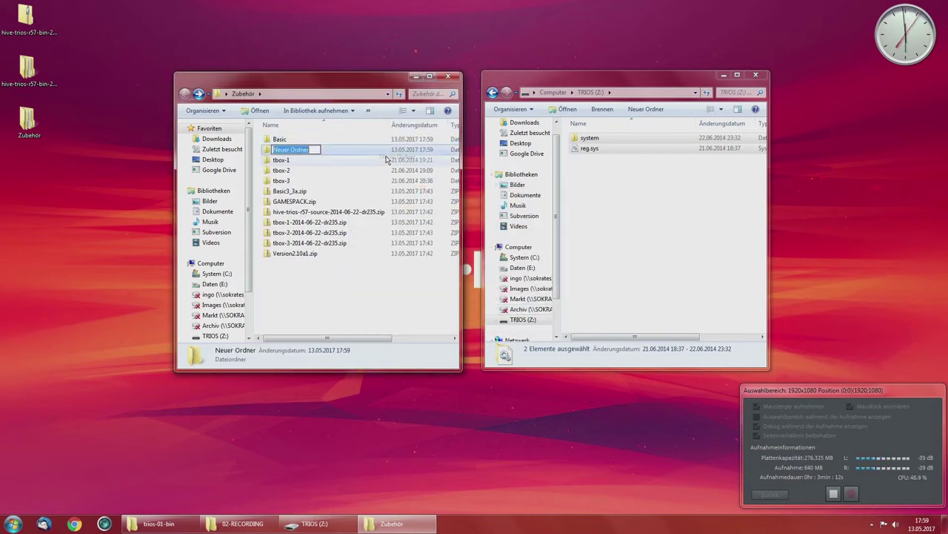
type("Plexus")
key("Return")
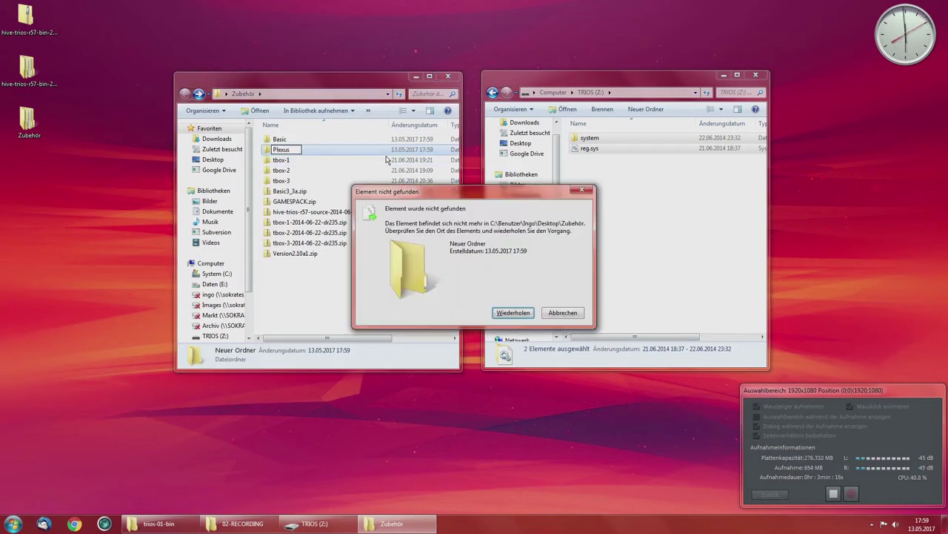
key("Return")
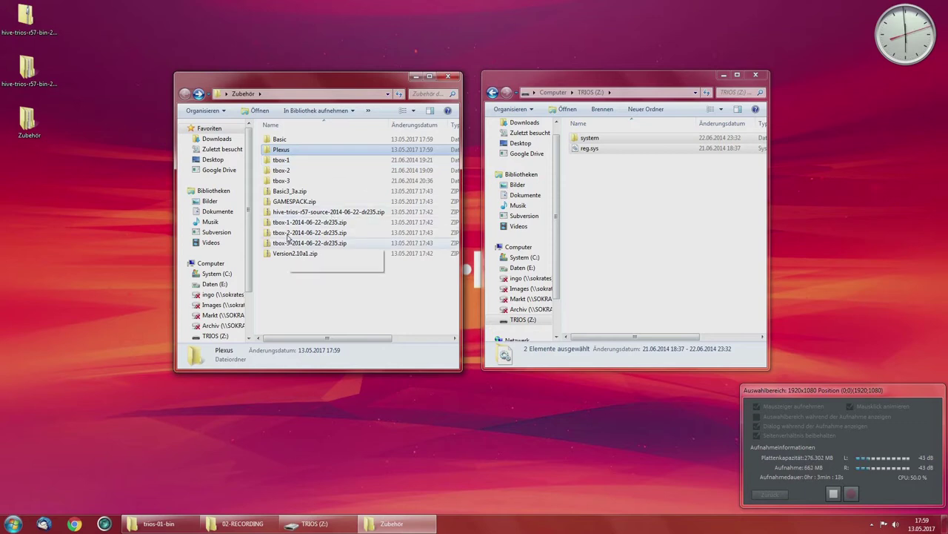
Step: Create a new folder named Games in the Zubehör folder
left_click(368, 111)
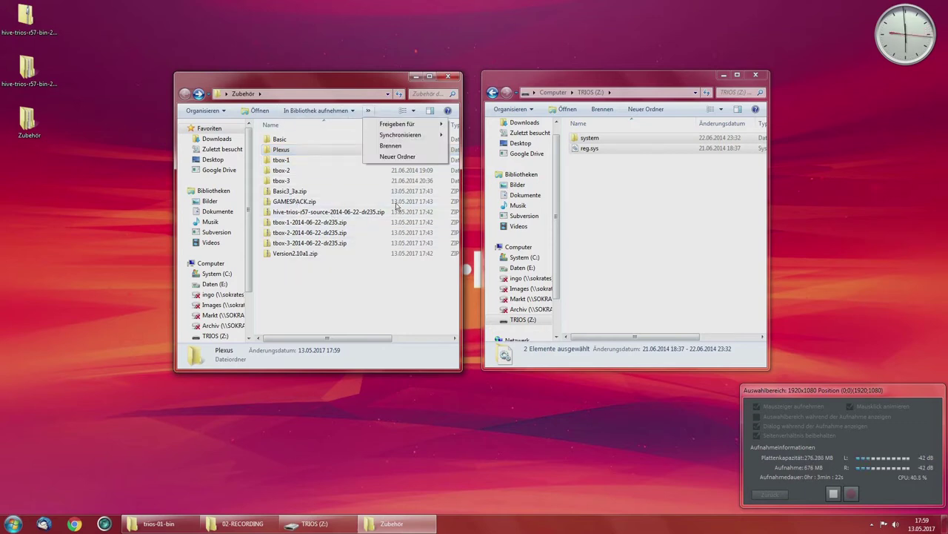
left_click(404, 157)
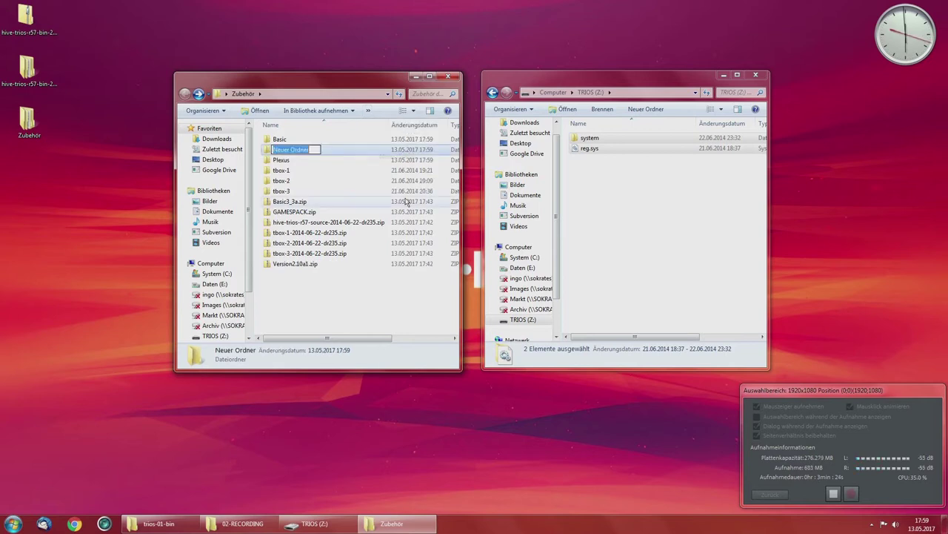
type("Games")
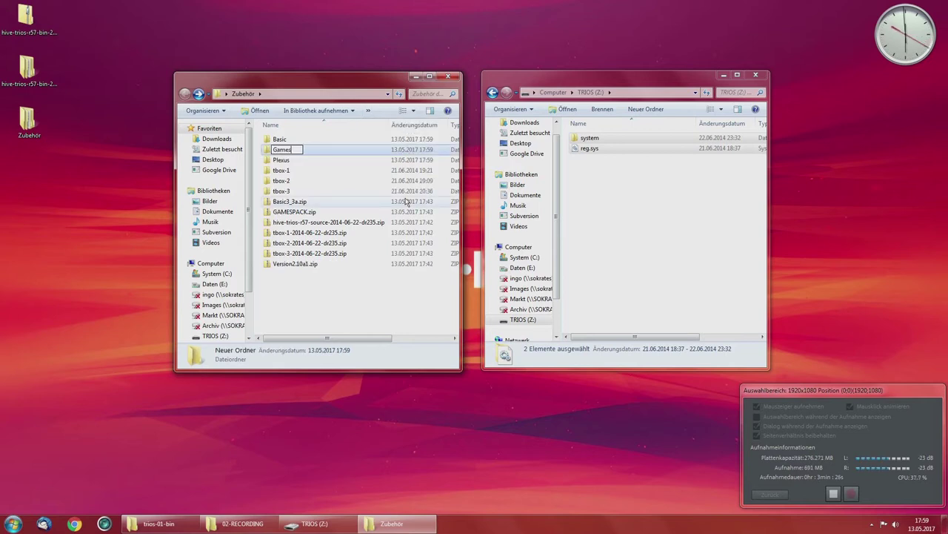
key("Return")
left_click(512, 313)
Step: Move Basic3_3a.zip into the Basic folder, GAMESPACK.zip into Games, and Version2.10a1.zip into Plexus
left_click_drag(289, 201, 289, 139)
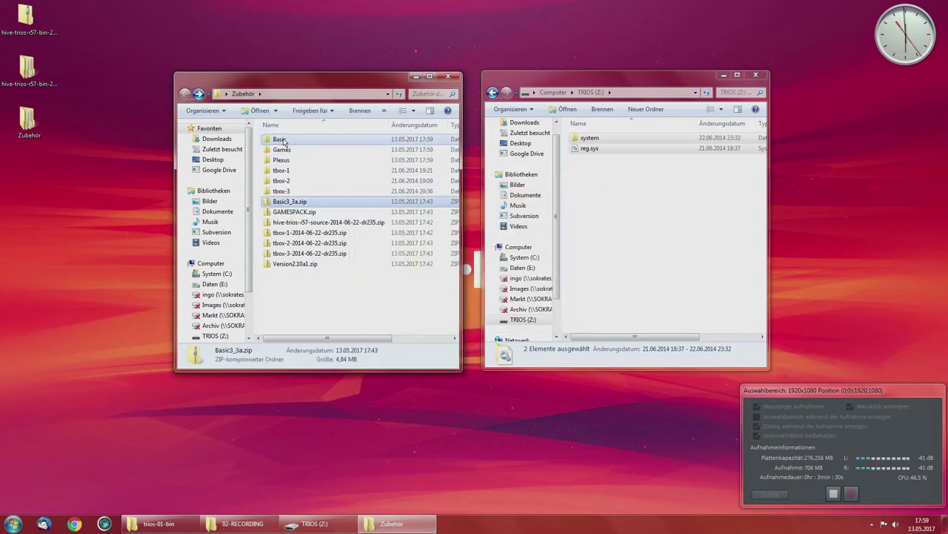
left_click(498, 316)
left_click_drag(290, 202, 288, 160)
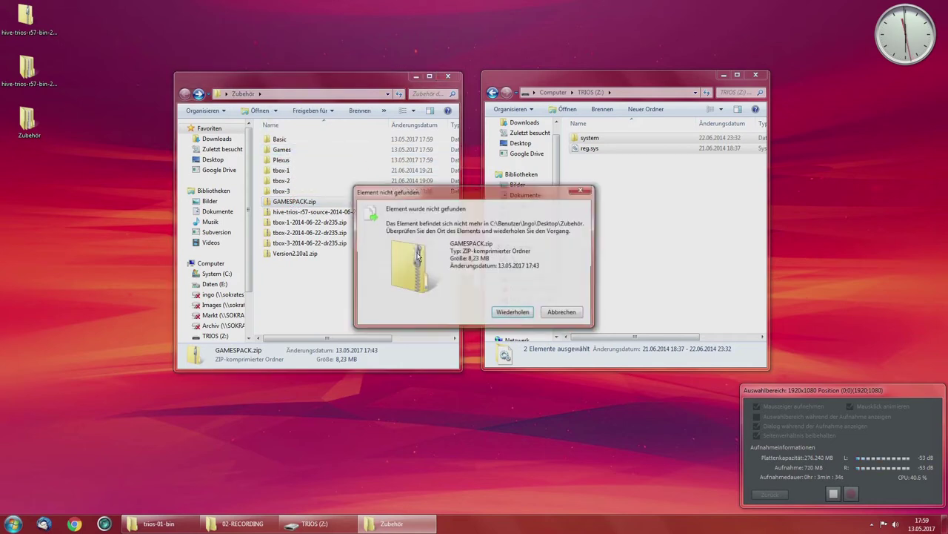
left_click(512, 313)
left_click_drag(288, 245, 284, 139)
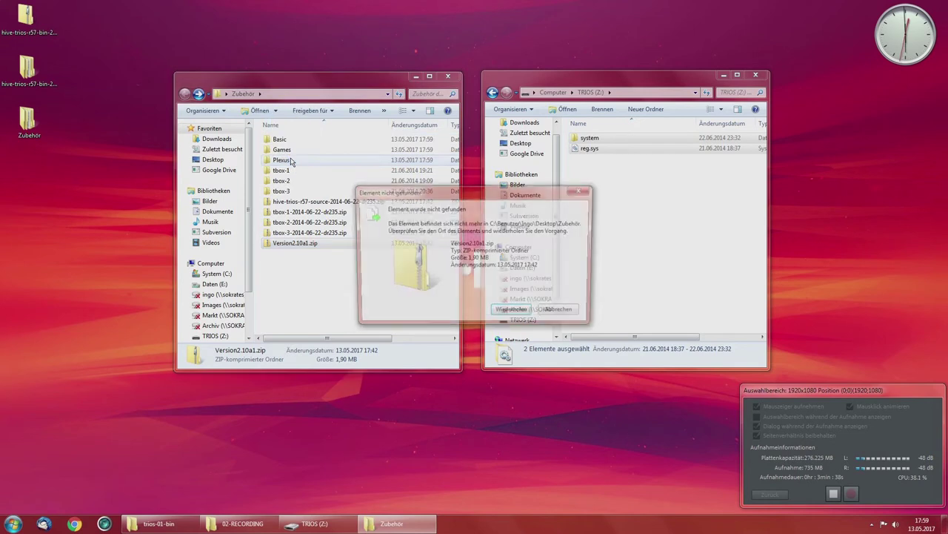
left_click(512, 315)
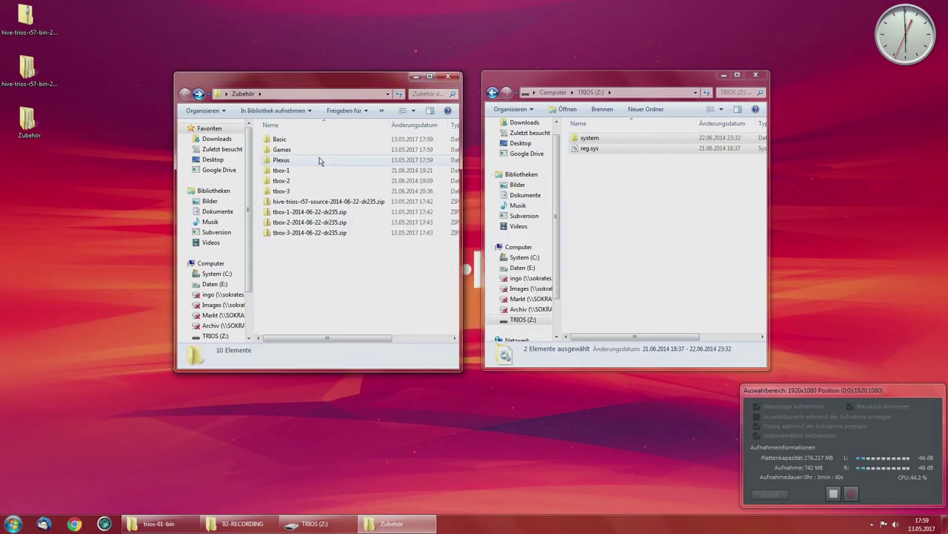
Step: Extract Basic3_3a.zip directly inside the Basic folder and return to the Zubehör folder
double_click(286, 141)
right_click(286, 139)
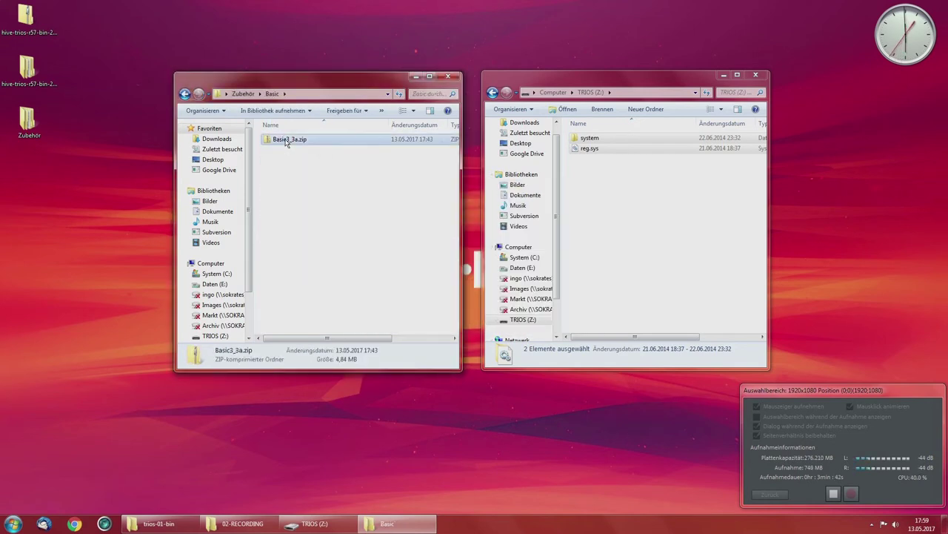
left_click(309, 182)
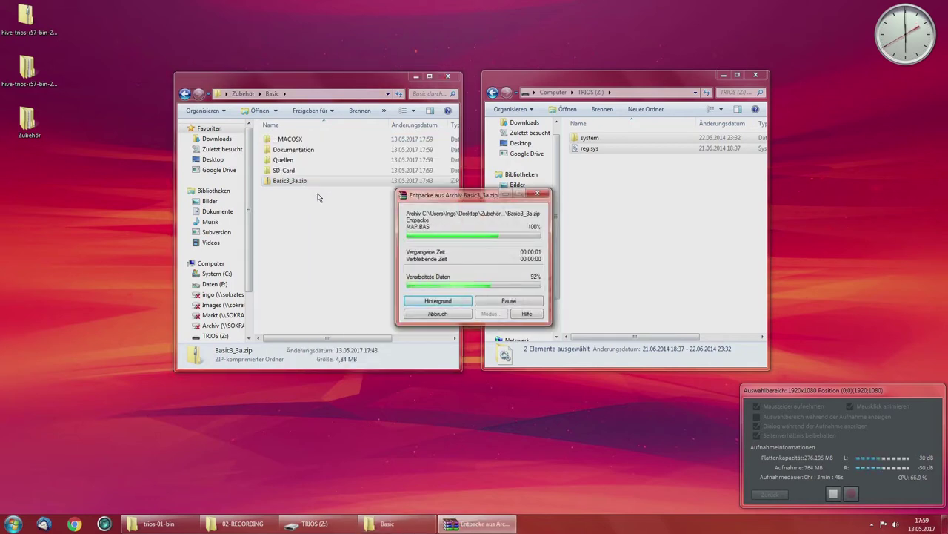
double_click(284, 170)
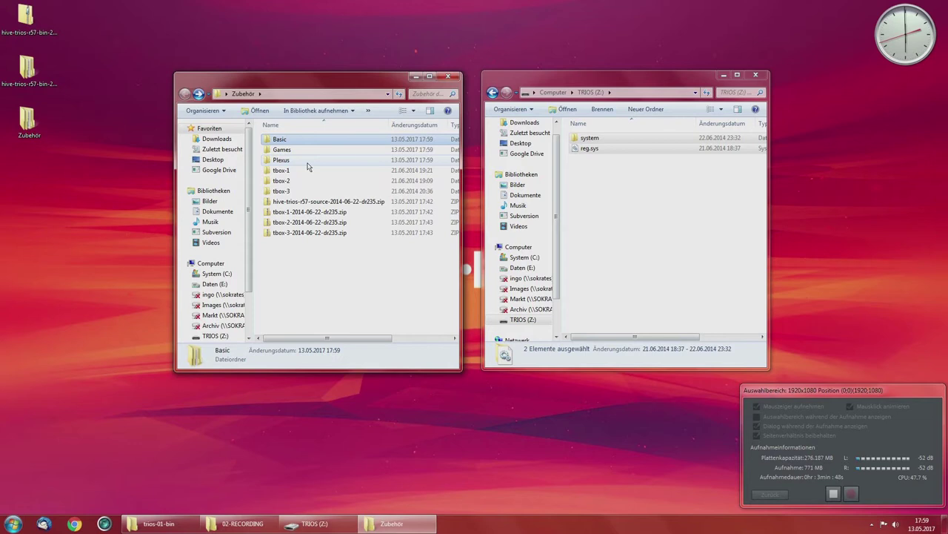
Step: Extract GAMESPACK.zip directly inside the Games folder and return to the Zubehör folder
double_click(289, 149)
right_click(289, 141)
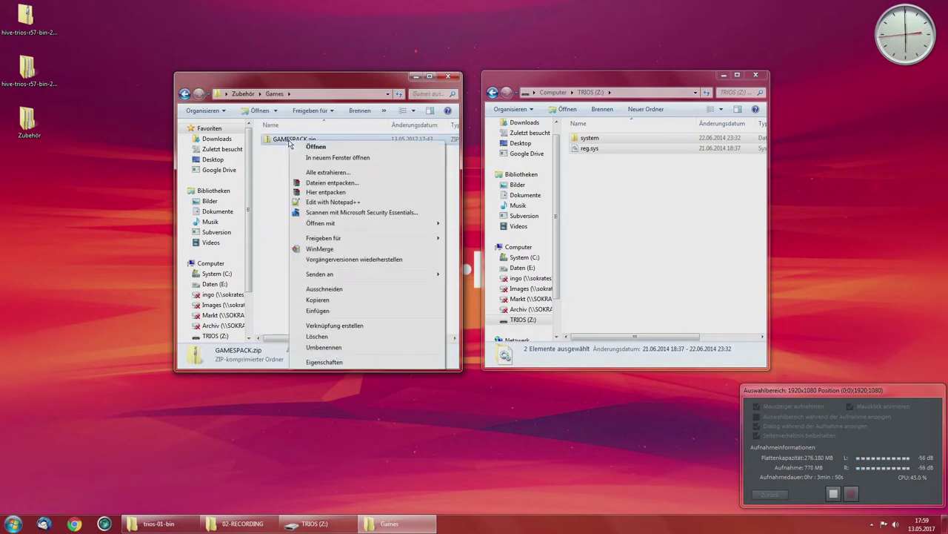
left_click(319, 192)
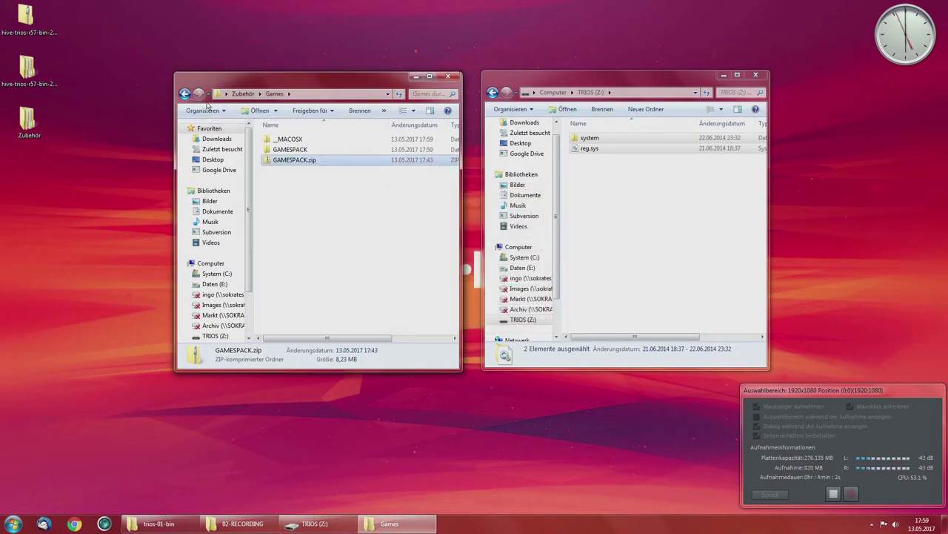
left_click(188, 94)
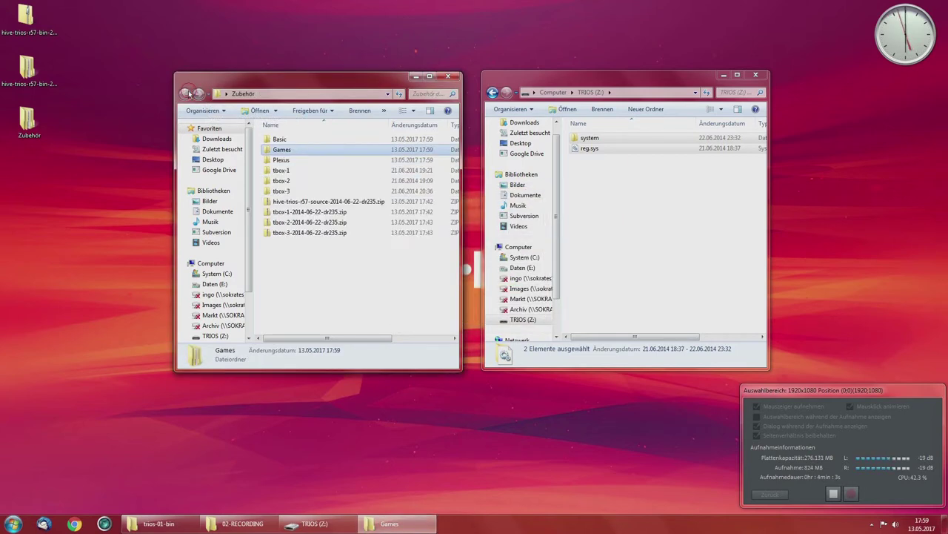
Step: Extract Version2.10a1.zip directly inside the Plexus folder and return to the Zubehör folder
double_click(275, 165)
right_click(290, 140)
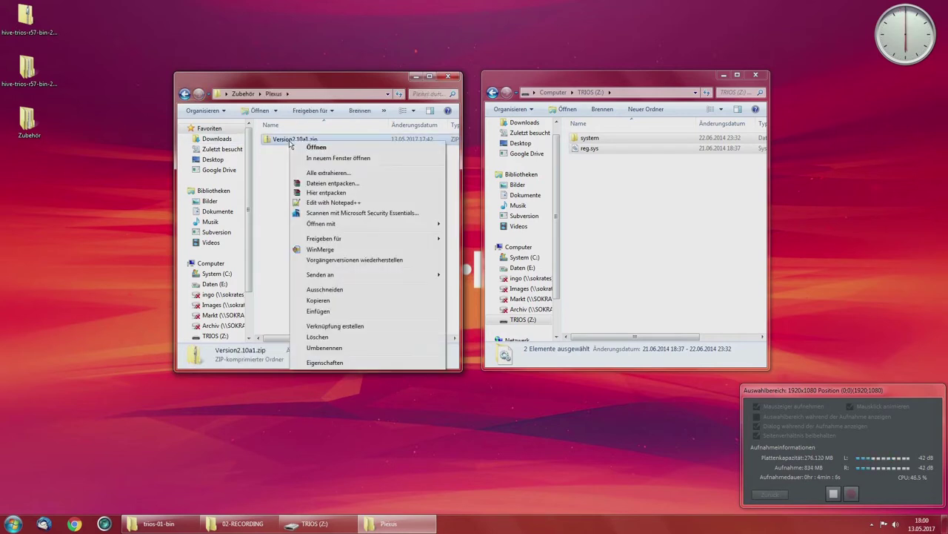
left_click(311, 197)
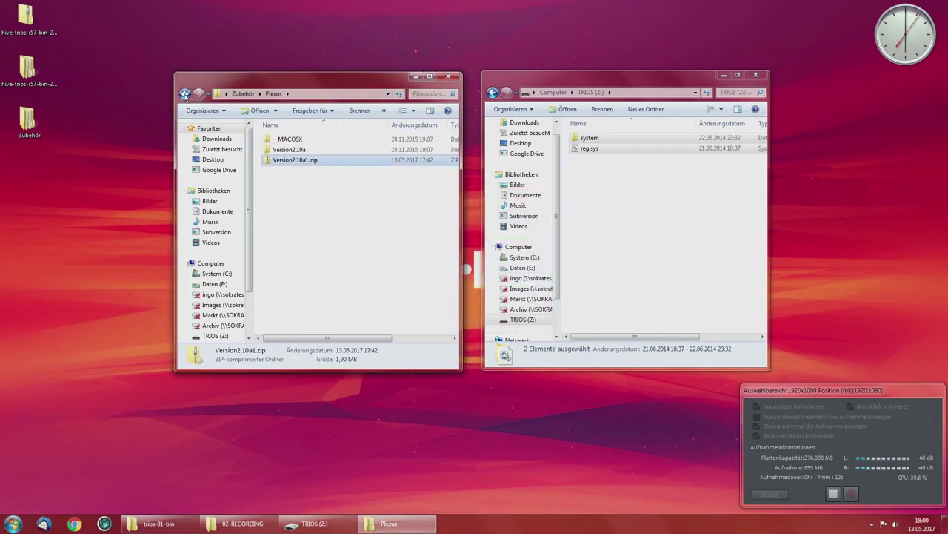
left_click(185, 95)
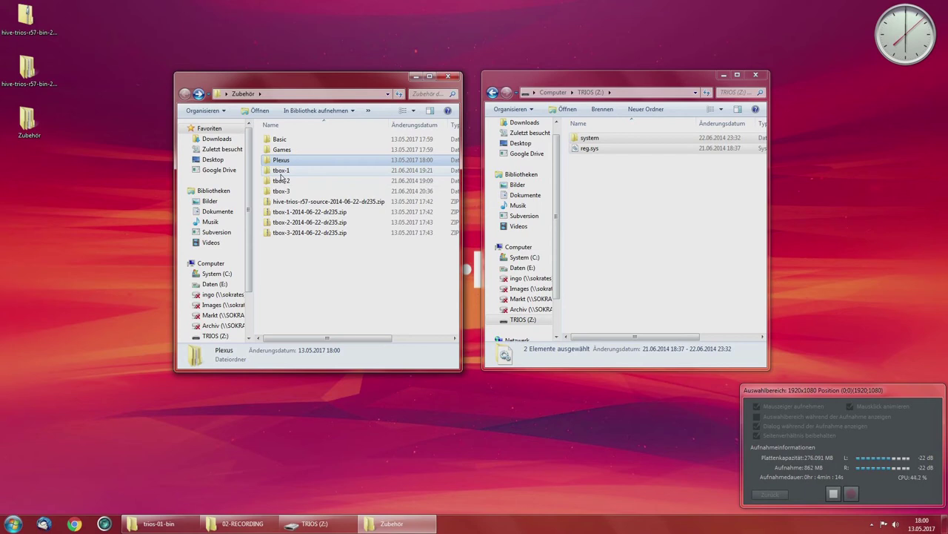
Step: Point out the extracted tbox folders and the contents of tbox-1, and open the sdcard folder inside tbox-1
left_click(282, 180)
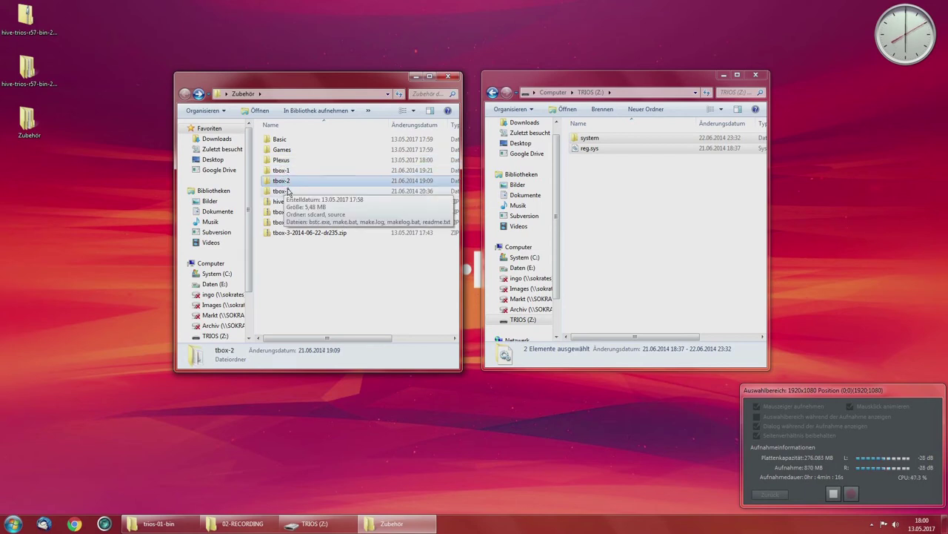
left_click(288, 192)
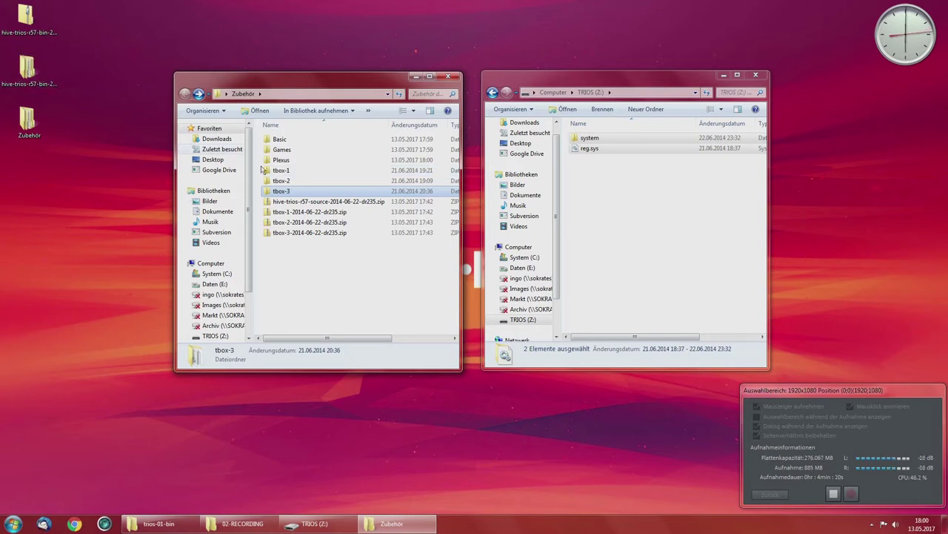
double_click(279, 172)
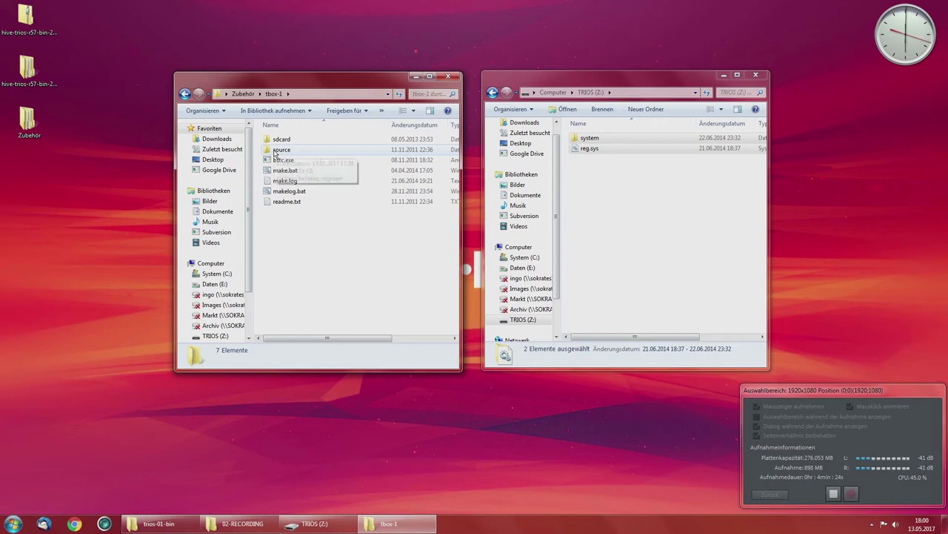
left_click(281, 143)
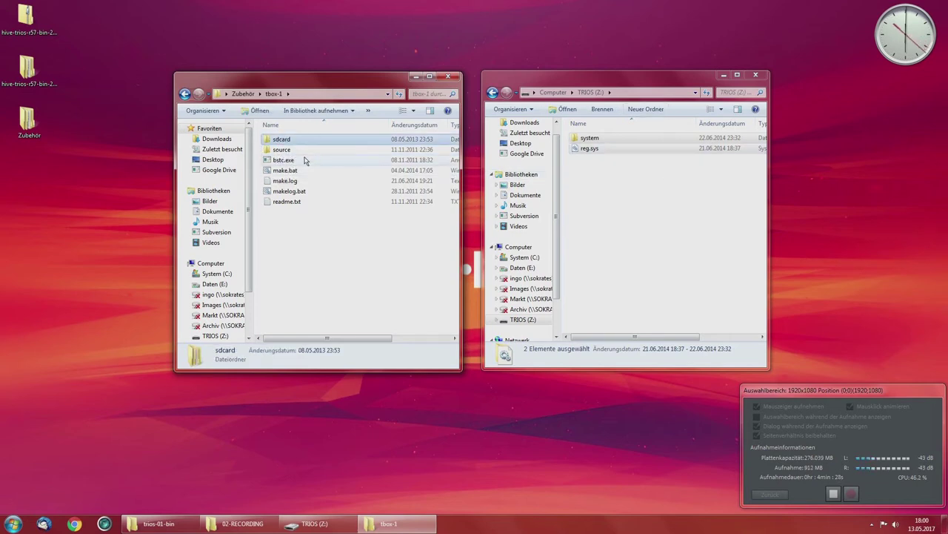
left_click(281, 152)
left_click(283, 159)
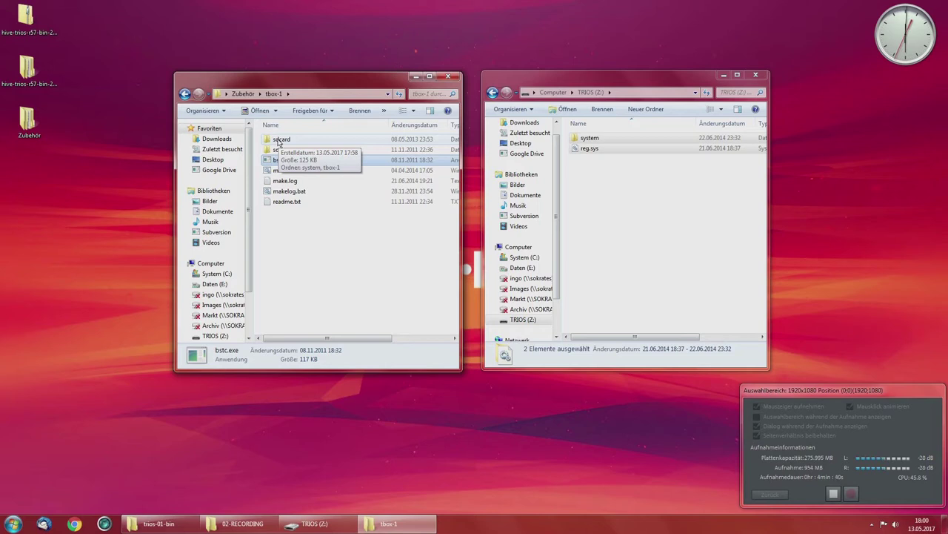
left_click(280, 139)
double_click(266, 141)
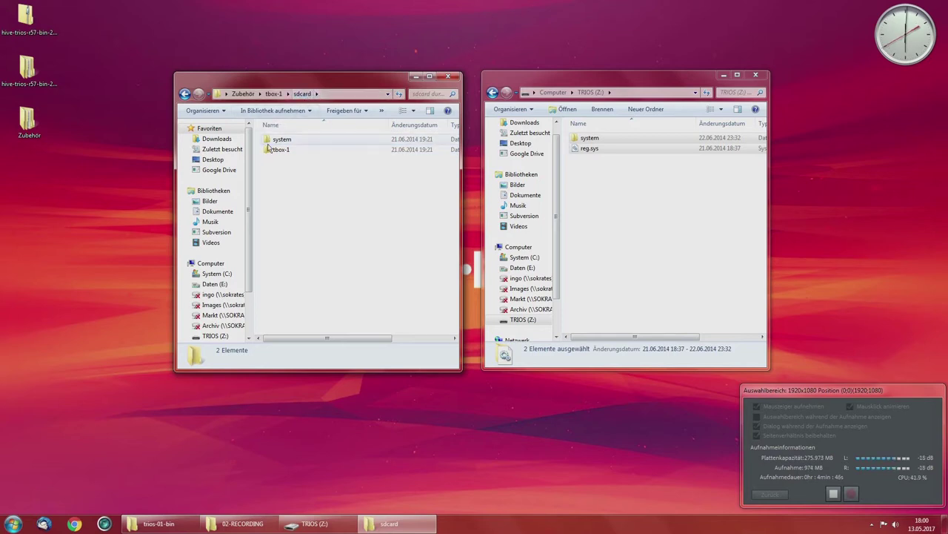
Step: Examine the matrix.bel file in the system subfolder of tbox-1's sdcard folder and return to sdcard
left_click_drag(300, 175, 279, 144)
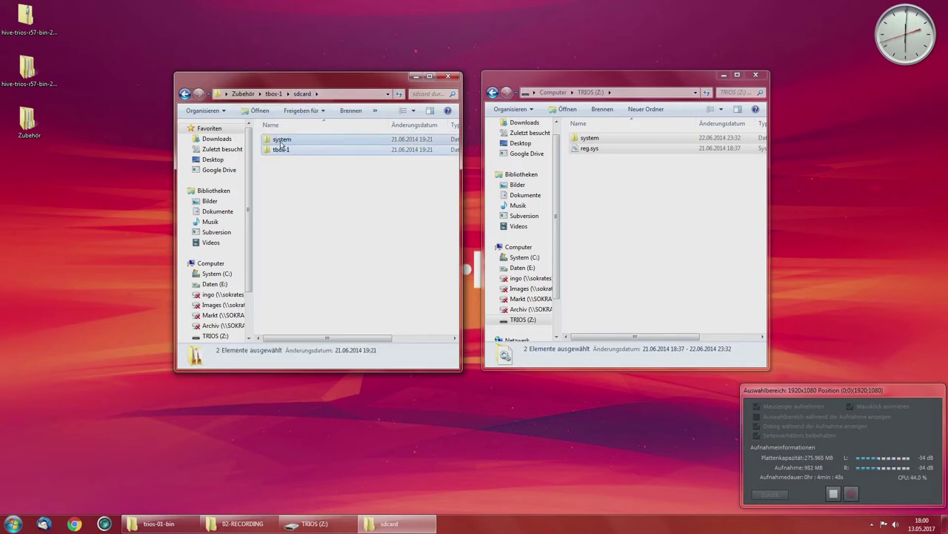
double_click(280, 141)
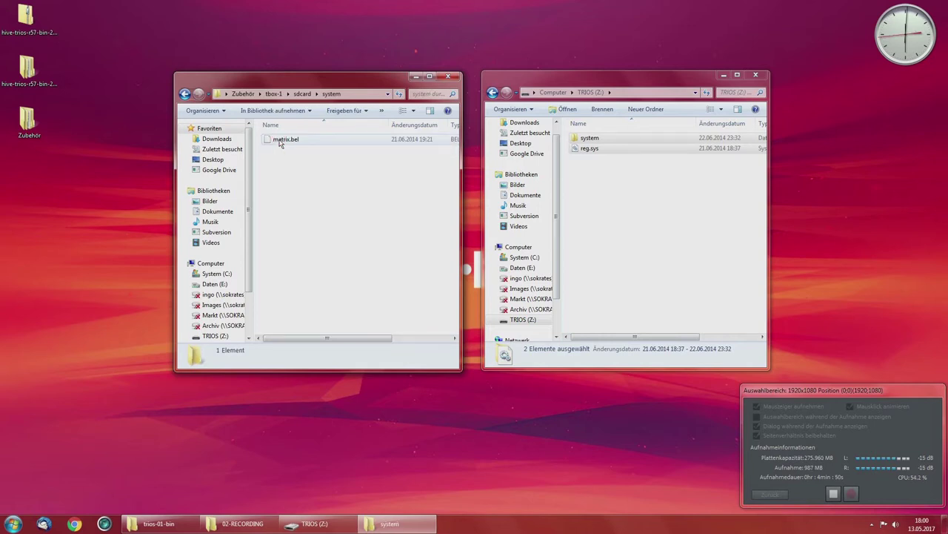
left_click(277, 141)
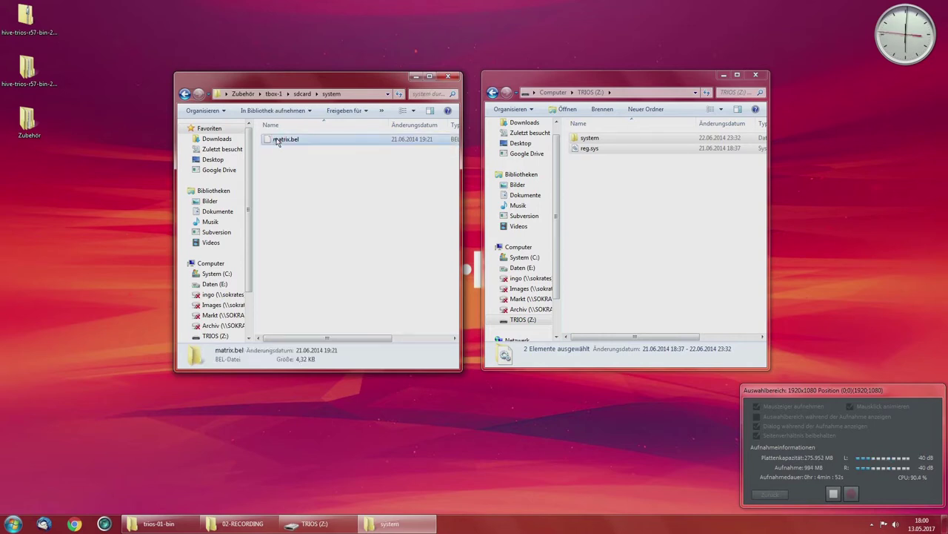
left_click(185, 93)
Step: Copy the system and tbox-1 folders from tbox-1's sdcard folder to the TRIOS card, merging with the existing system folder
left_click_drag(307, 169, 279, 143)
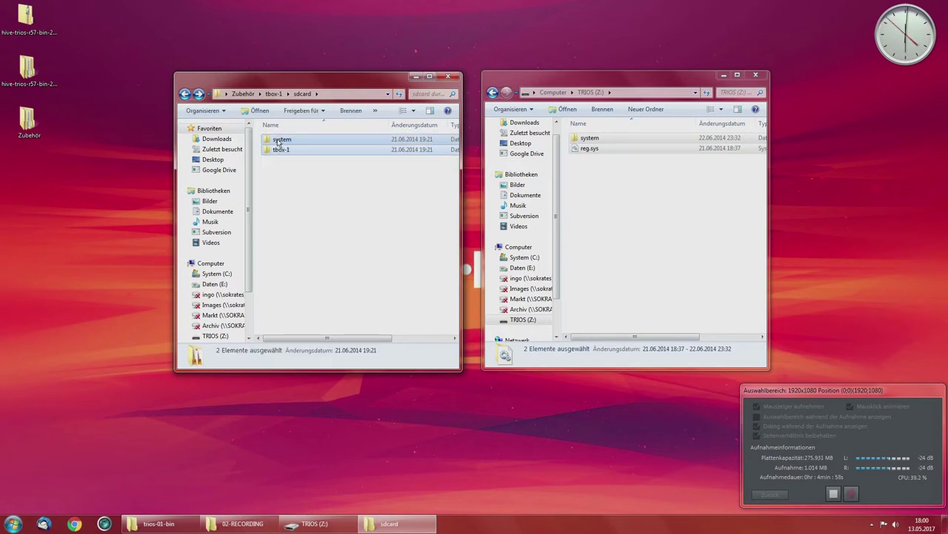
left_click(639, 231)
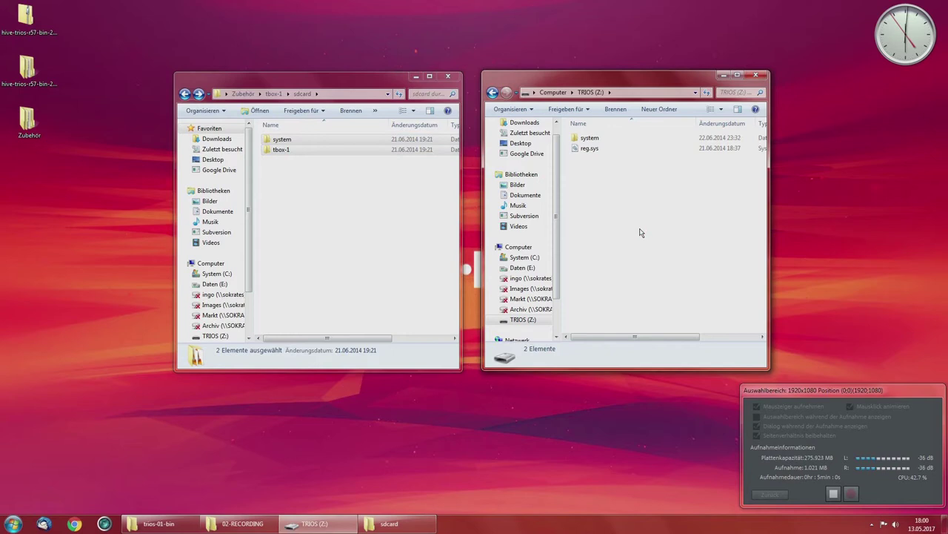
key("ctrl+v")
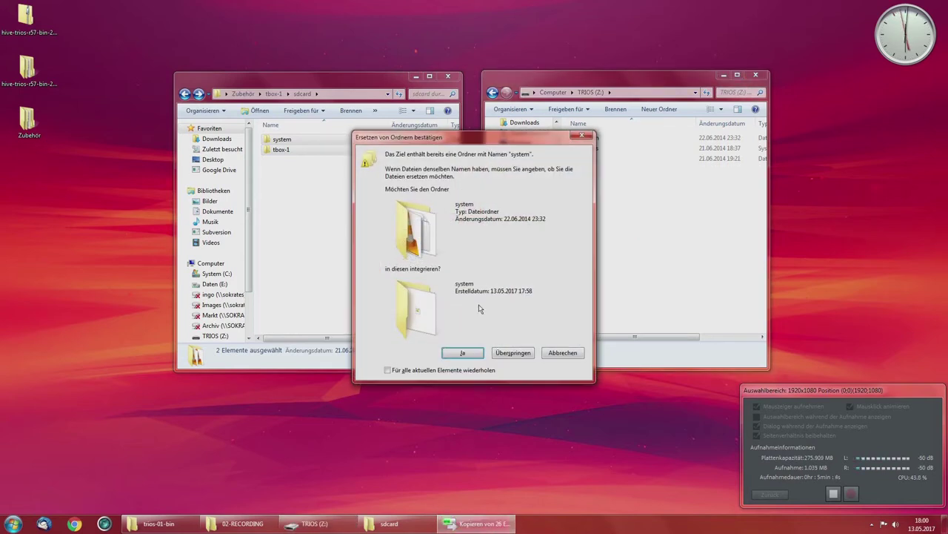
left_click(463, 353)
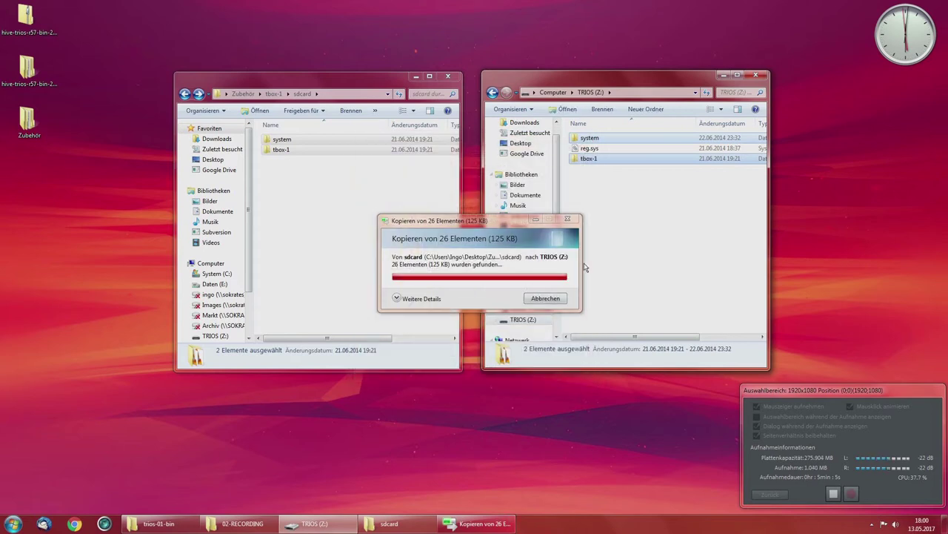
Step: Copy the ays, hss, sfx, sid, tbox-2 and wav folders from tbox-2's sdcard folder to the TRIOS card and move the progress window aside
left_click(185, 94)
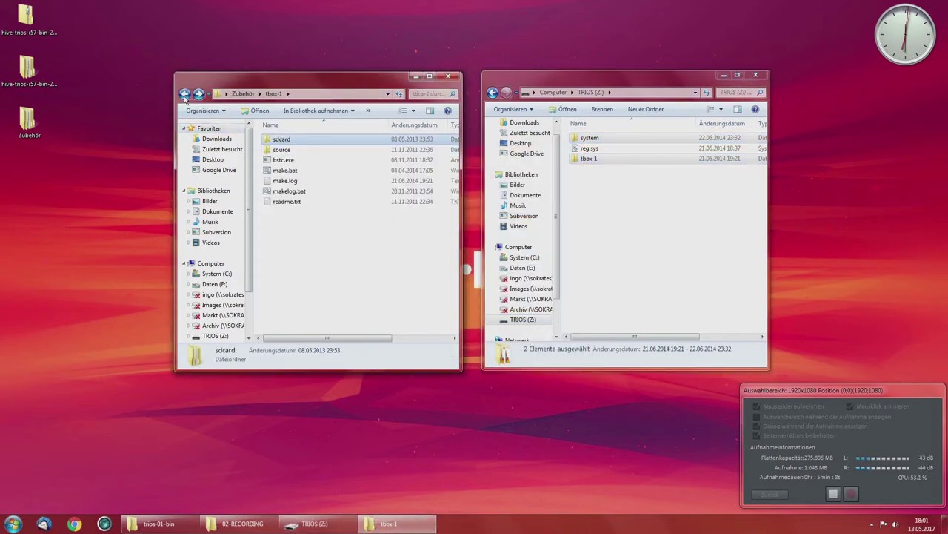
left_click(185, 94)
double_click(281, 181)
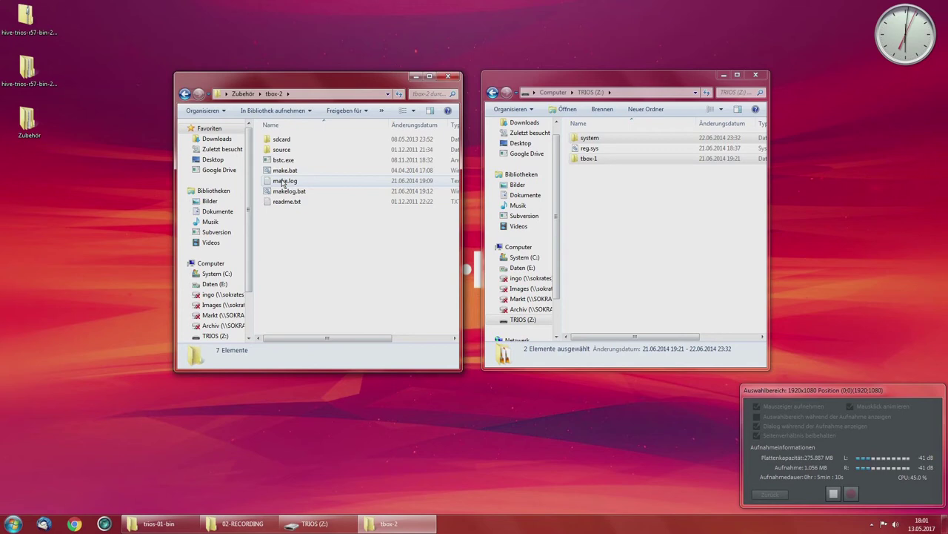
double_click(282, 139)
left_click_drag(308, 210, 287, 138)
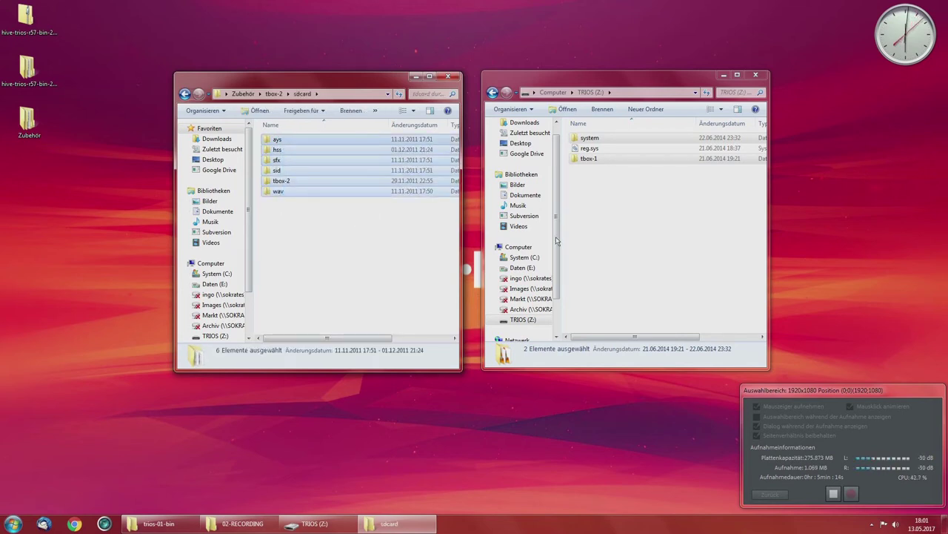
left_click(668, 256)
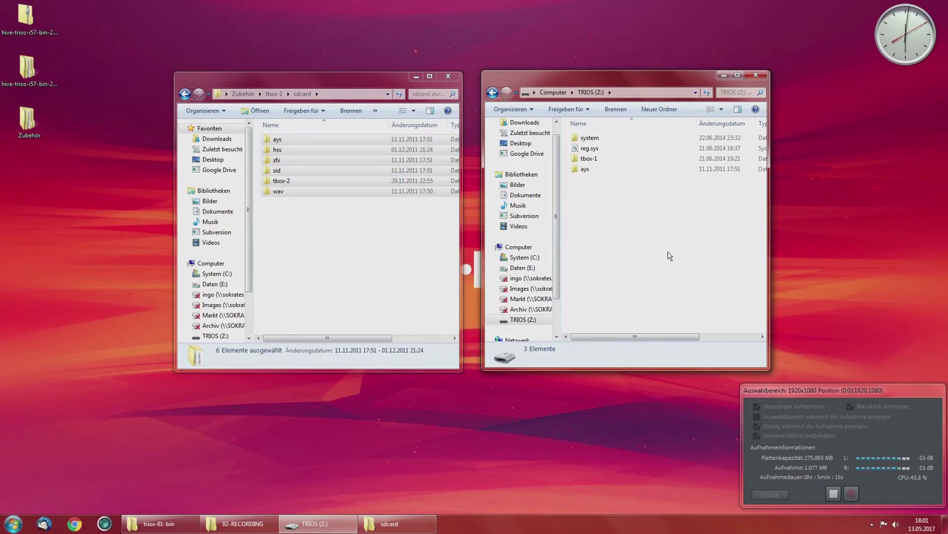
key("ctrl+v")
left_click_drag(559, 209, 627, 395)
Step: Copy the tbox-3 folder from tbox-3's sdcard folder to the root of the TRIOS card
left_click(185, 93)
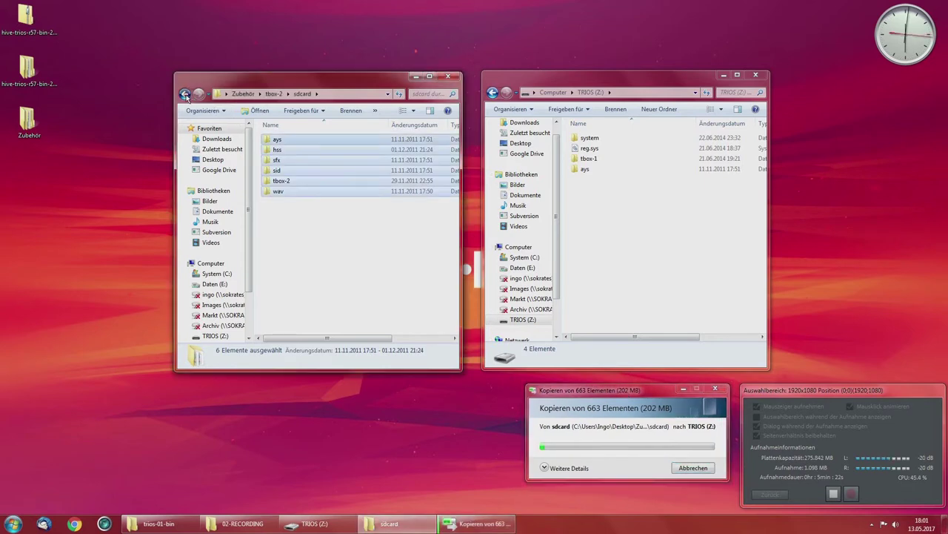
left_click(184, 93)
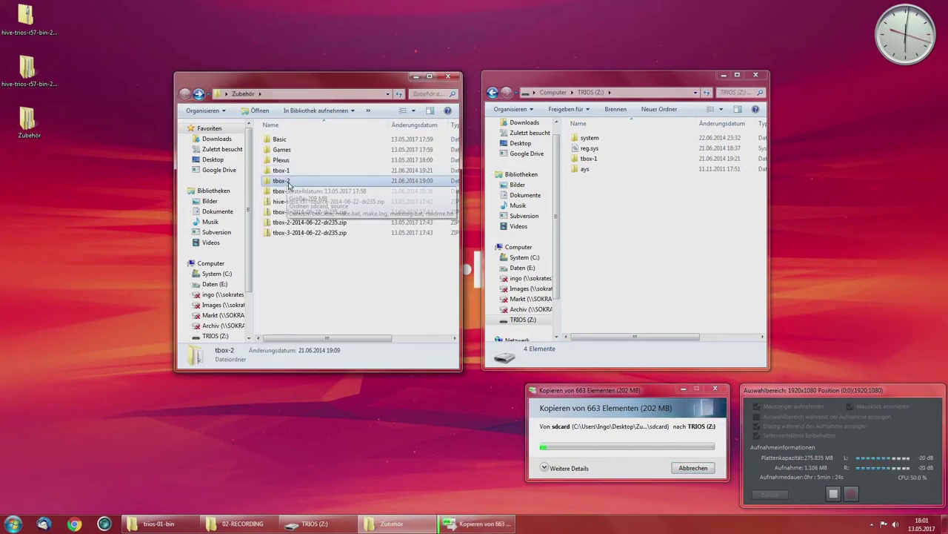
double_click(286, 191)
double_click(282, 141)
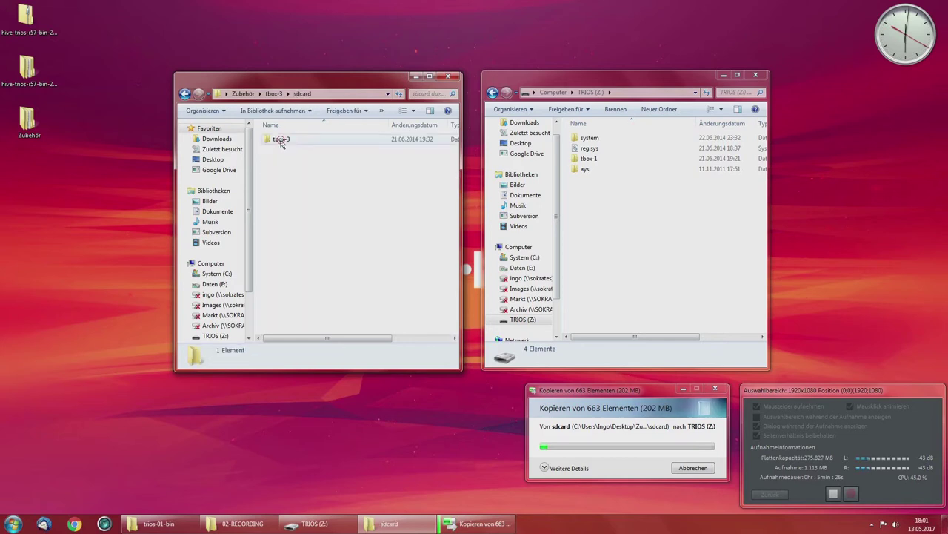
left_click(289, 146)
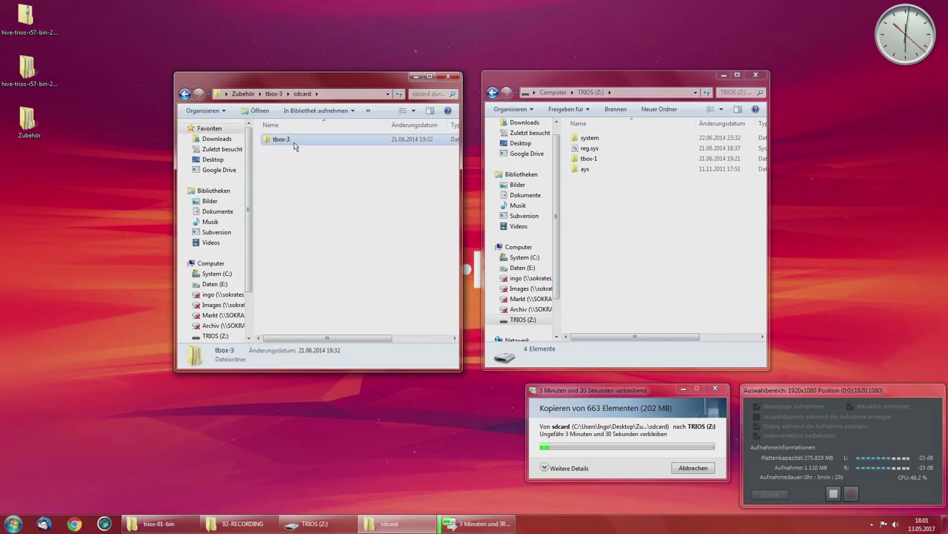
left_click(627, 210)
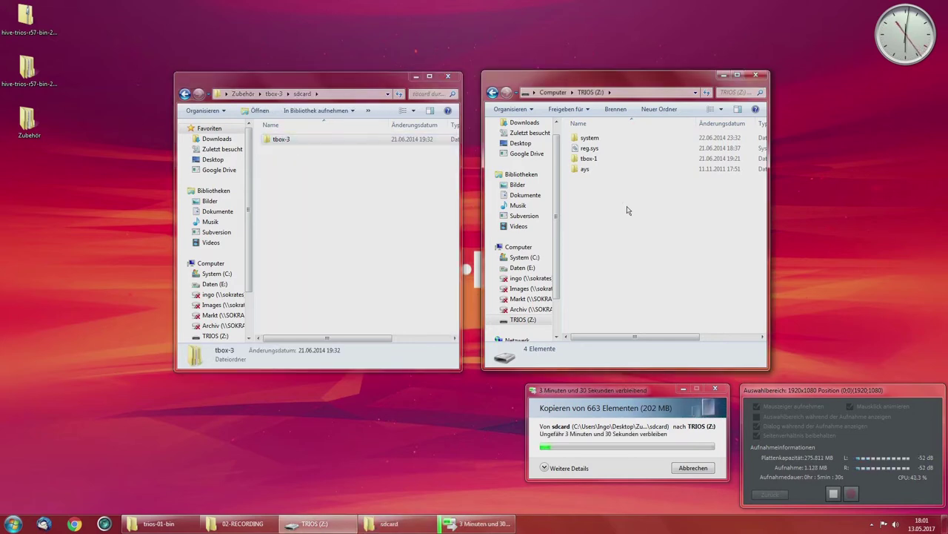
key("ctrl+v")
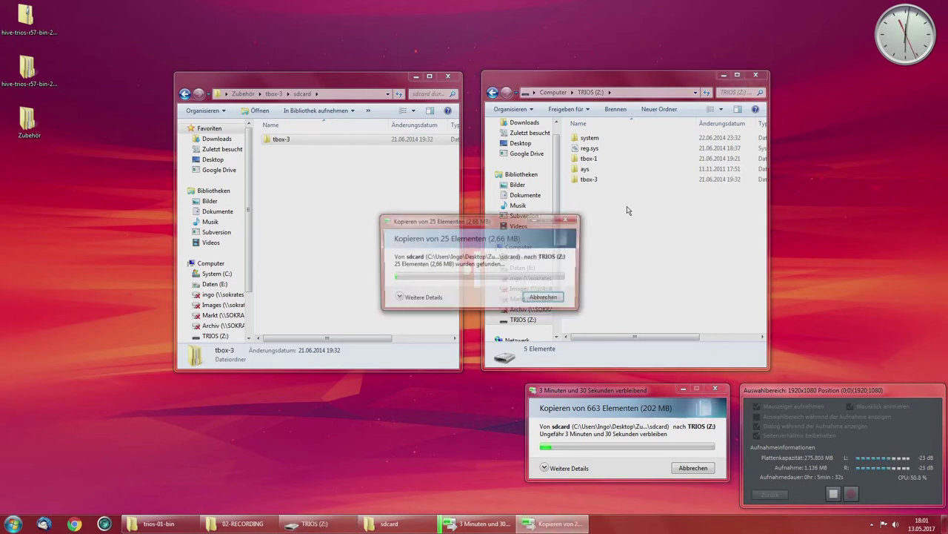
left_click(398, 297)
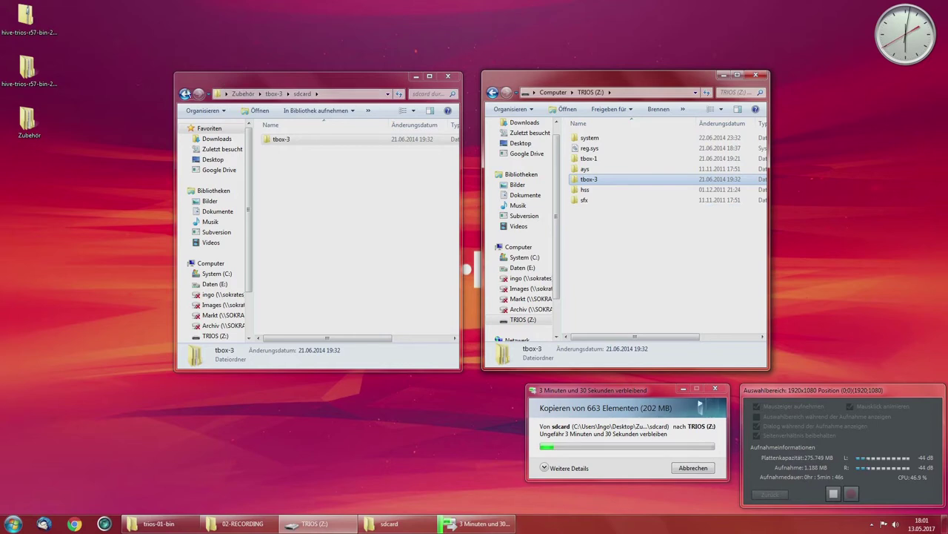
Step: Copy the BASIC folder from the Basic package's SD-Card folder to the TRIOS card and move the progress window aside
left_click(185, 94)
left_click(185, 93)
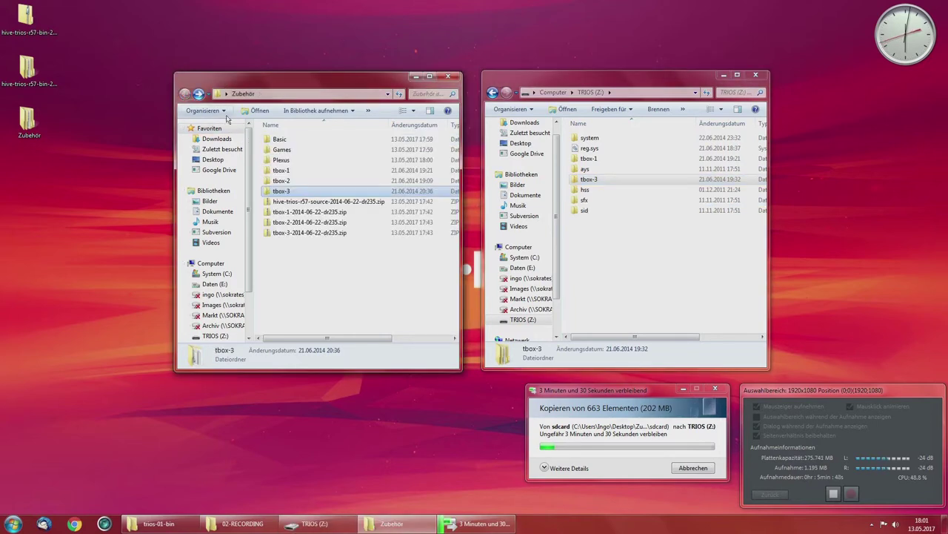
double_click(285, 141)
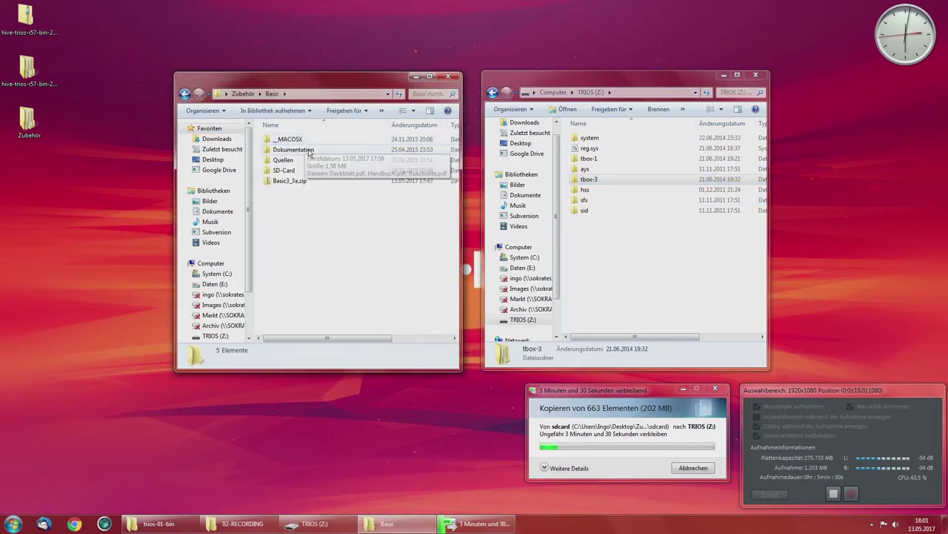
double_click(271, 171)
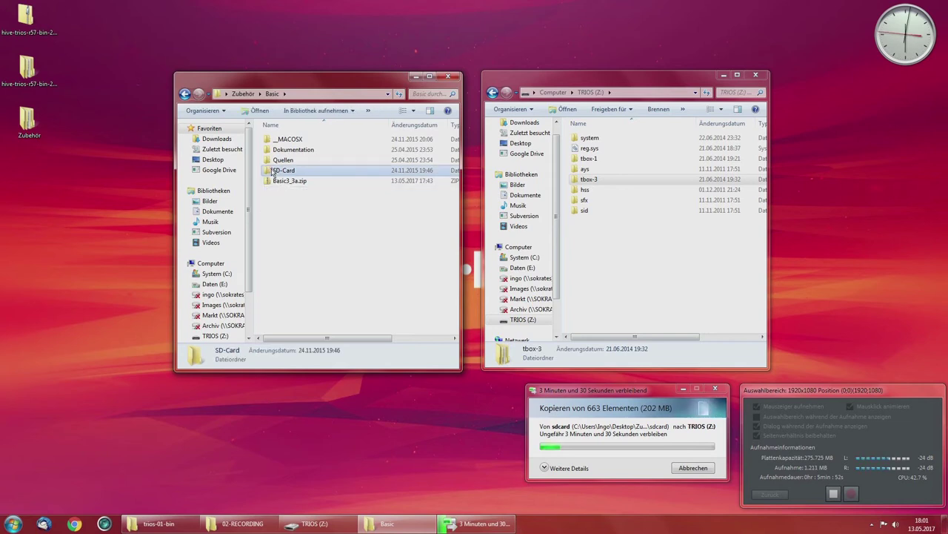
left_click(279, 140)
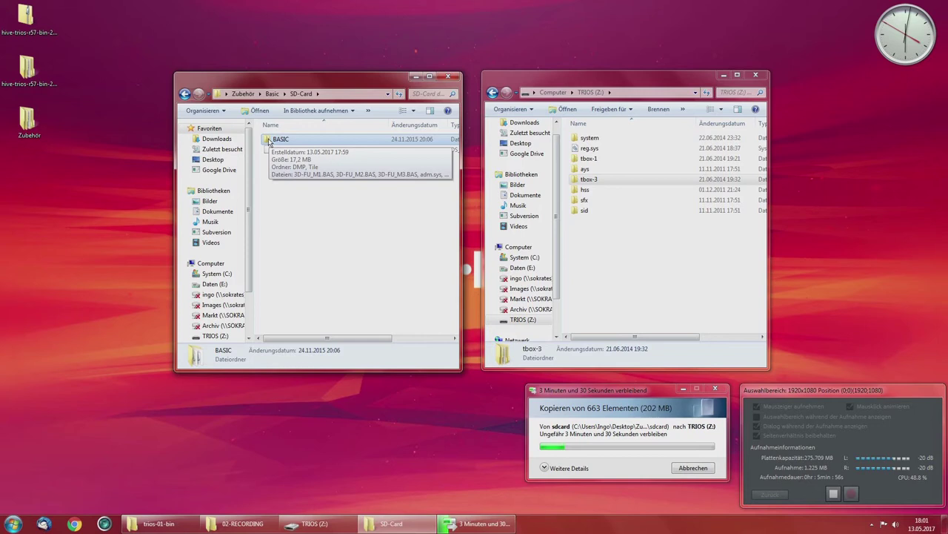
left_click(606, 260)
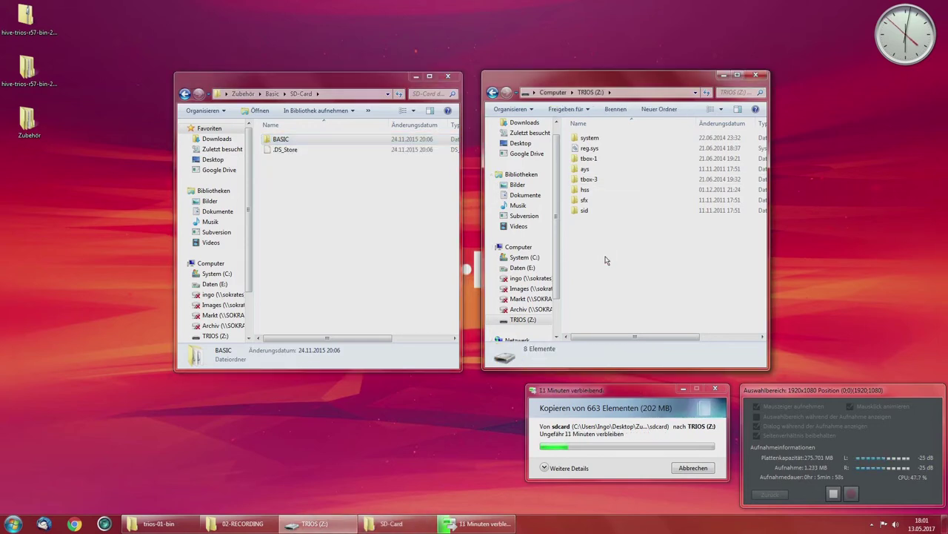
key("ctrl+v")
left_click_drag(497, 219, 433, 389)
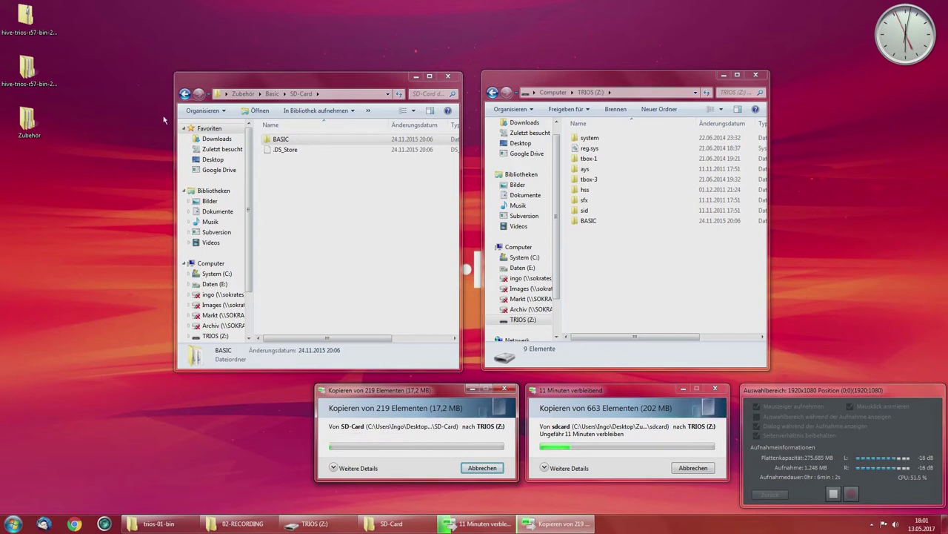
Step: Open Handbuch.pdf from the Basic package's Dokumentation folder and display one full page at a time
left_click(190, 94)
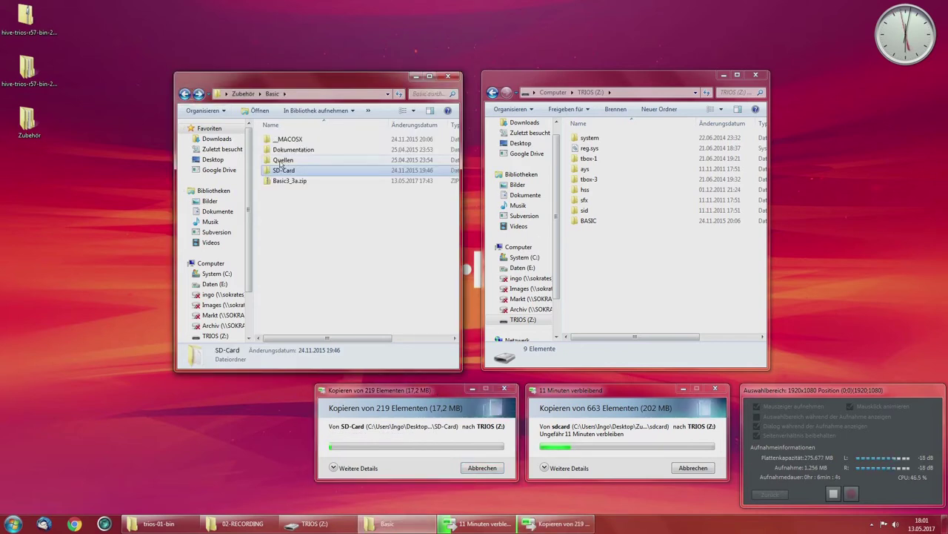
double_click(287, 151)
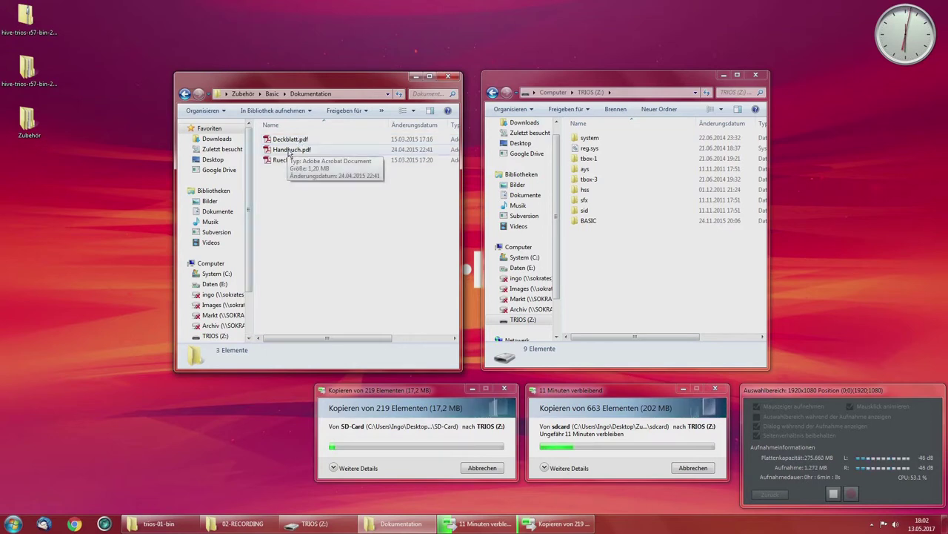
left_click(293, 149)
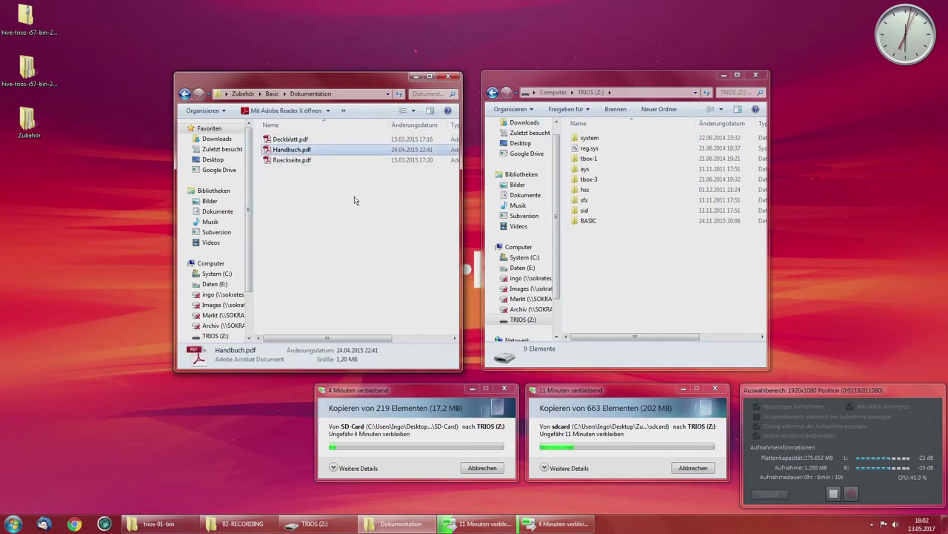
key("Return")
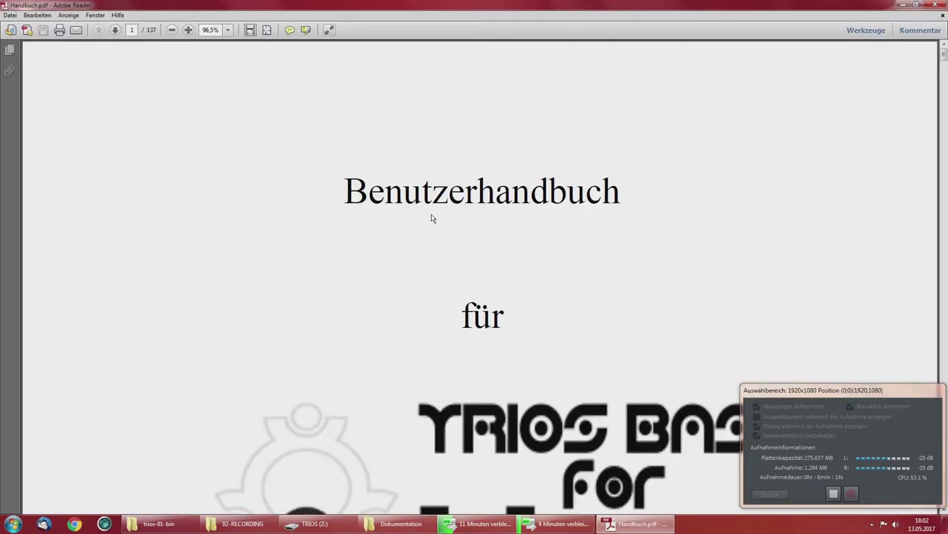
left_click(266, 29)
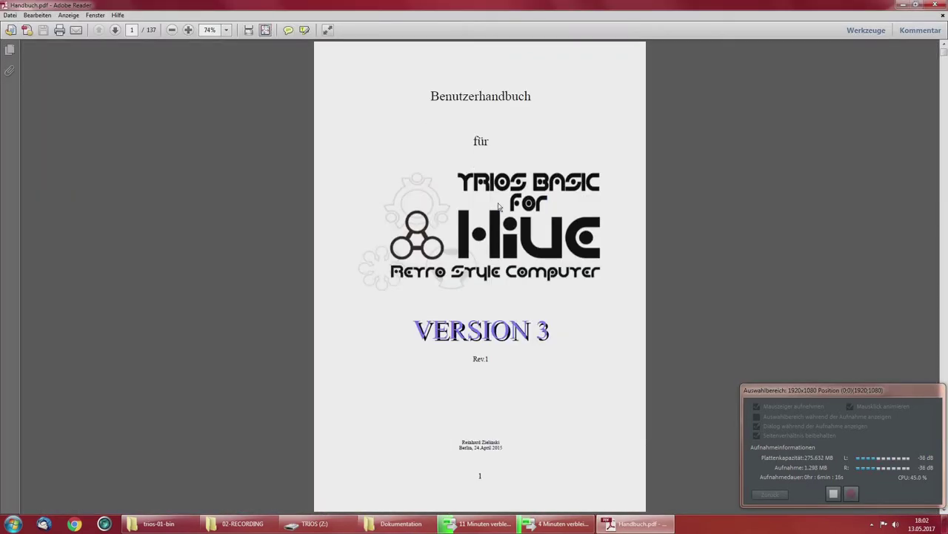
Step: Look up the TRIOS-BASIC installation instructions on page 6 of the manual, then close the document
left_click(943, 245)
left_click(944, 247)
left_click(945, 247)
left_click(945, 247)
left_click(945, 247)
left_click(945, 247)
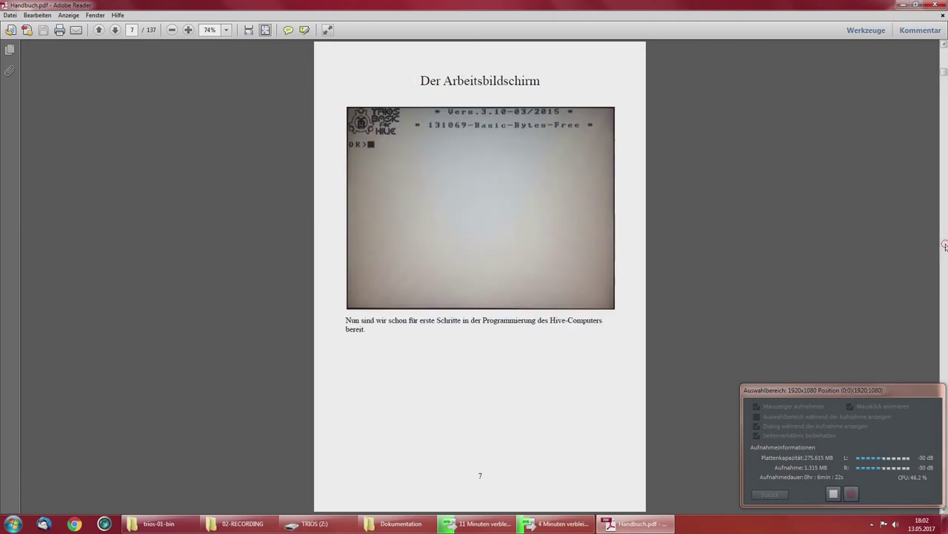
left_click(945, 56)
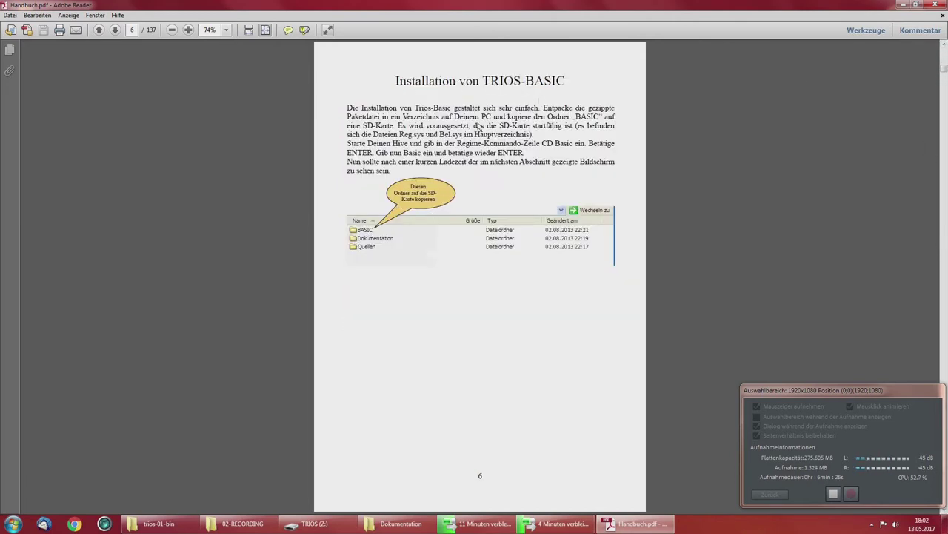
left_click(934, 6)
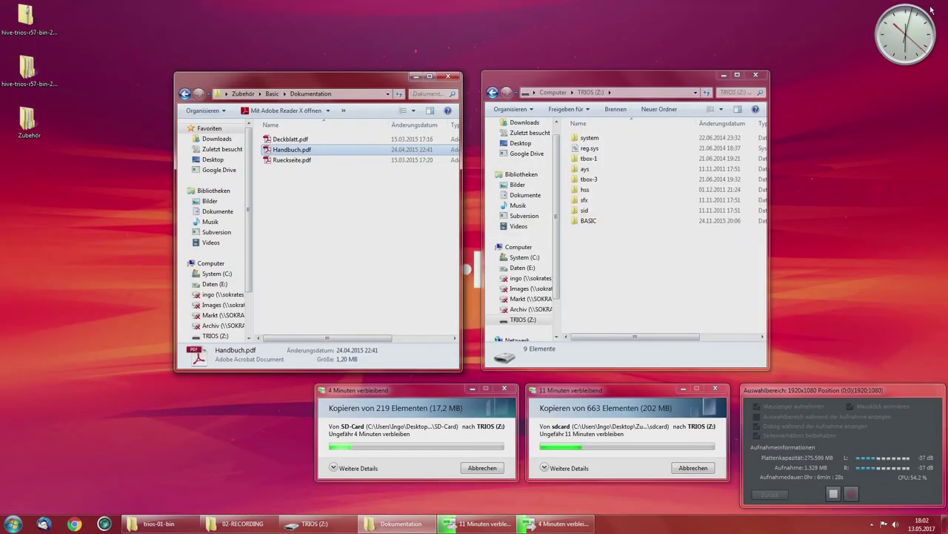
Step: Examine the Chess_XGA folder in Games Tastatur within the Games package and return to the GAMESPACK folder
left_click(185, 94)
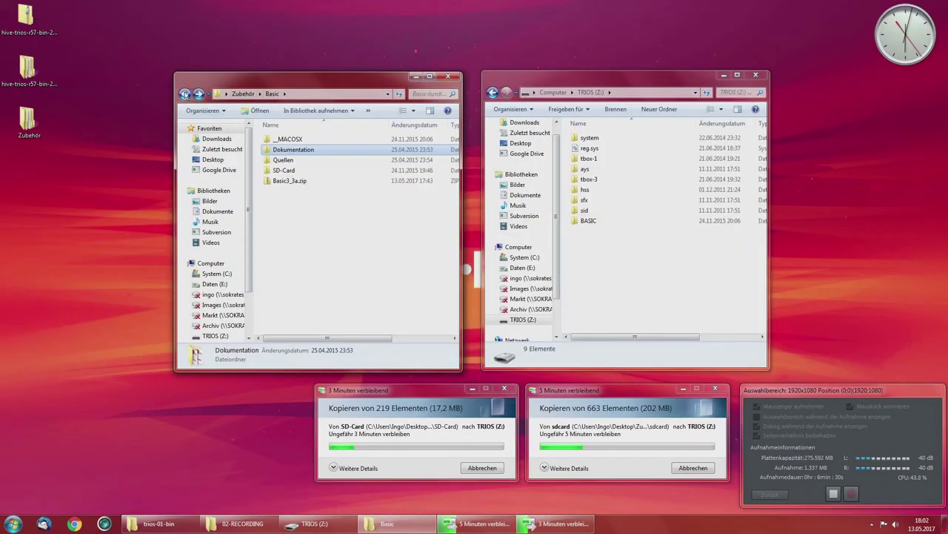
left_click(186, 94)
double_click(280, 150)
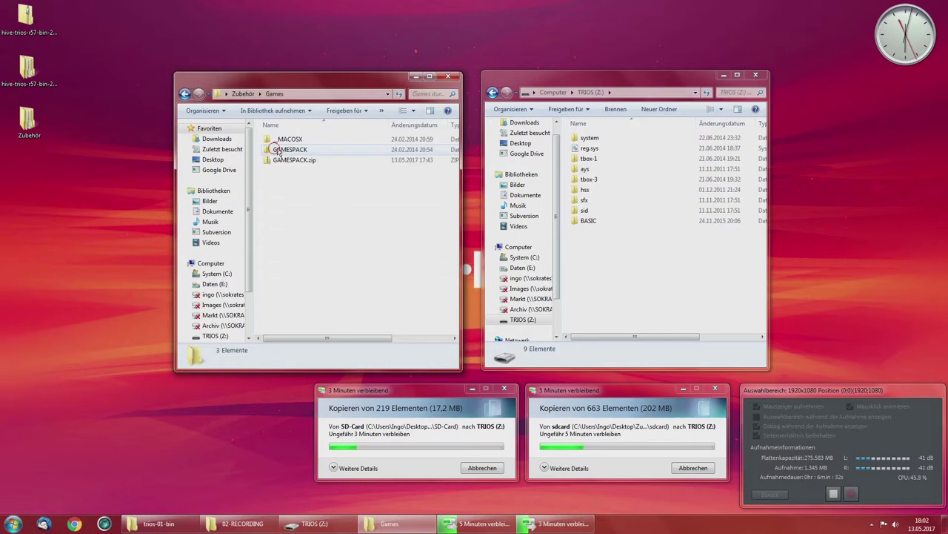
double_click(280, 150)
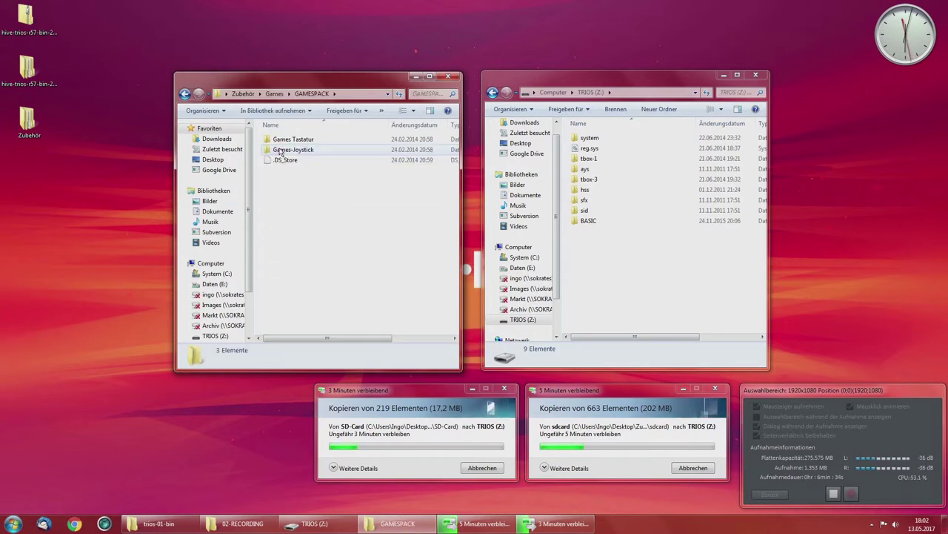
double_click(282, 140)
double_click(282, 141)
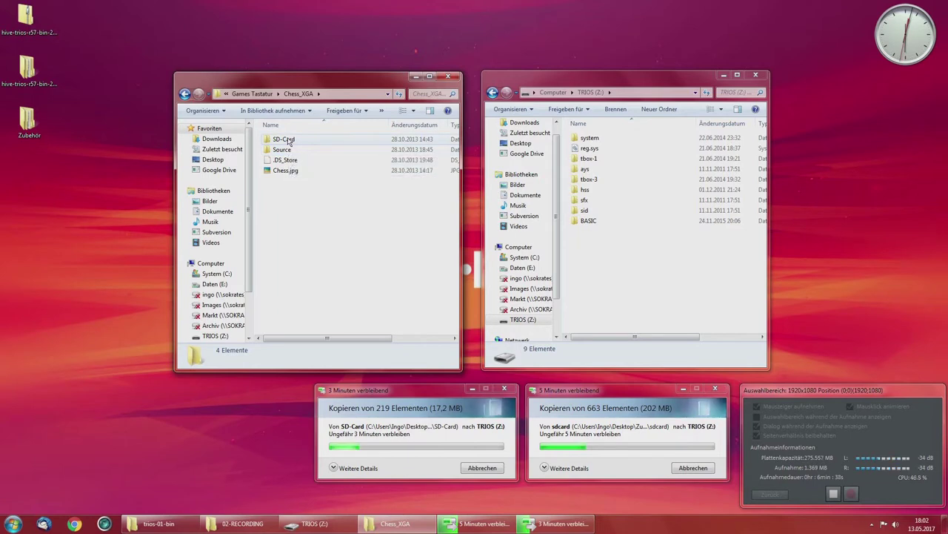
left_click(186, 95)
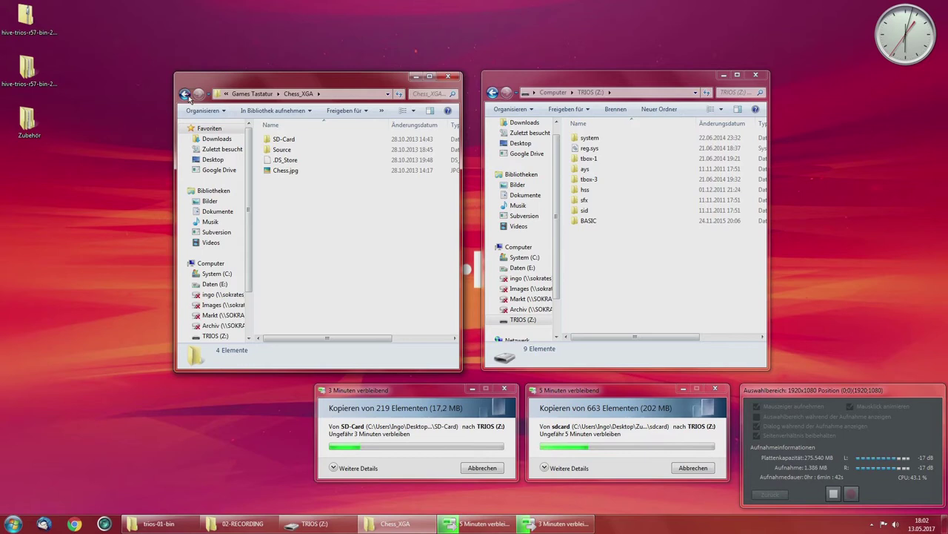
left_click(186, 95)
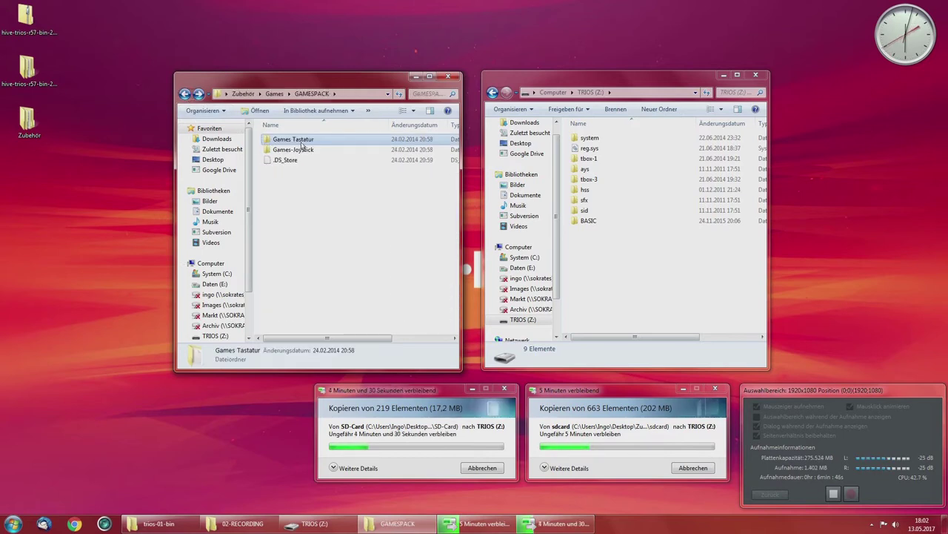
Step: Look through the Games-Joystick and Games Tastatur folders, inspect the contents of Chess_XGA, and return to Games Tastatur
left_click(270, 151)
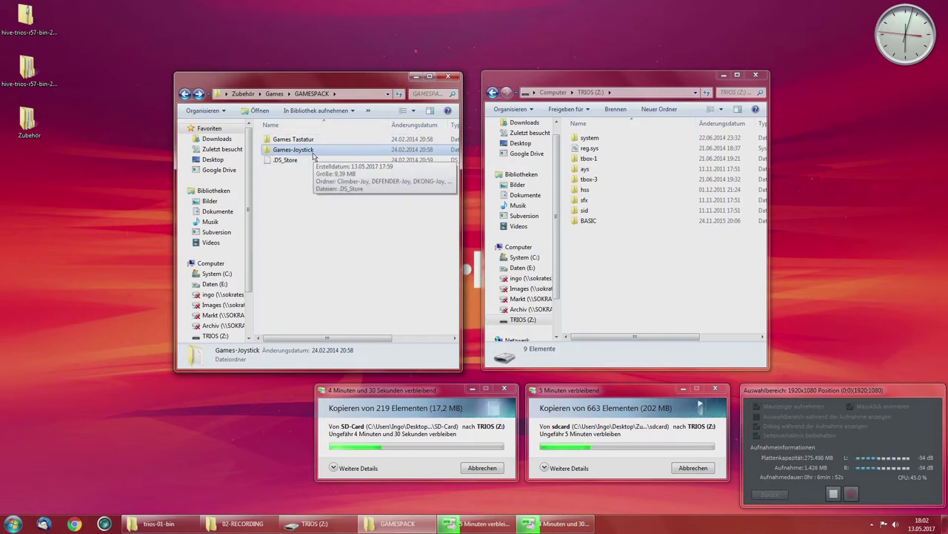
left_click(289, 143)
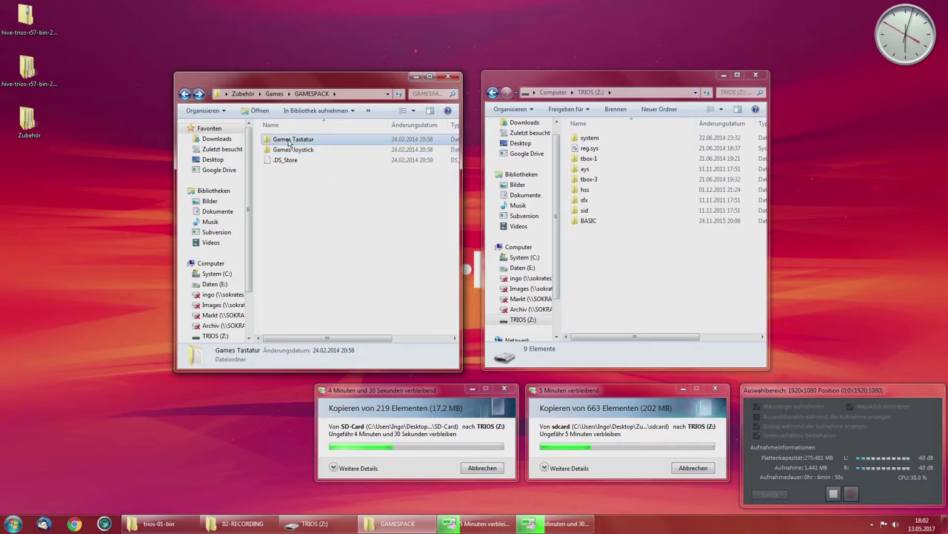
double_click(289, 141)
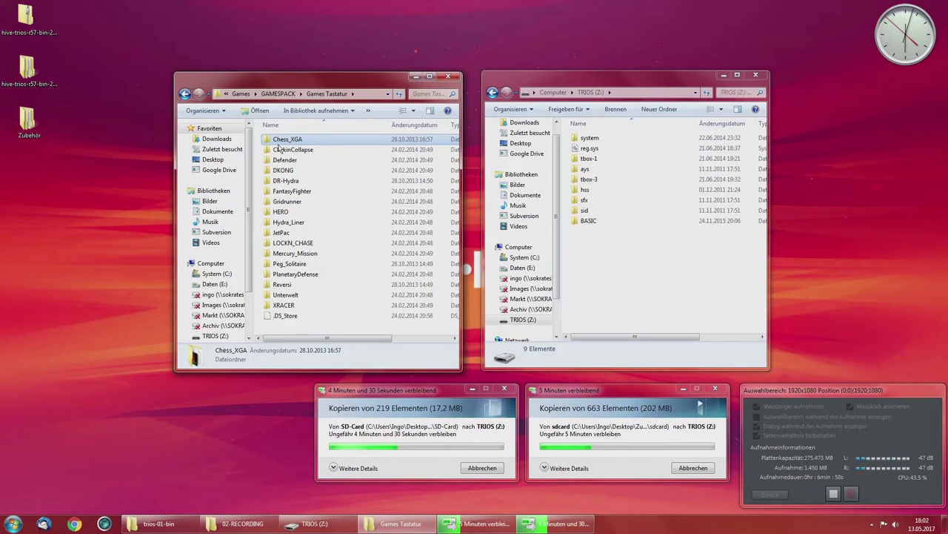
left_click(282, 149)
left_click(281, 159)
left_click(282, 171)
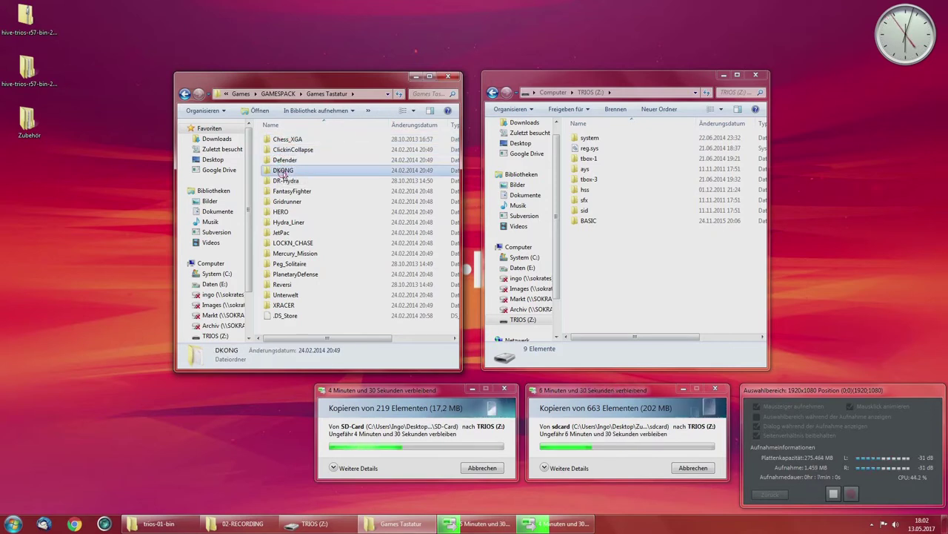
double_click(286, 140)
left_click(279, 138)
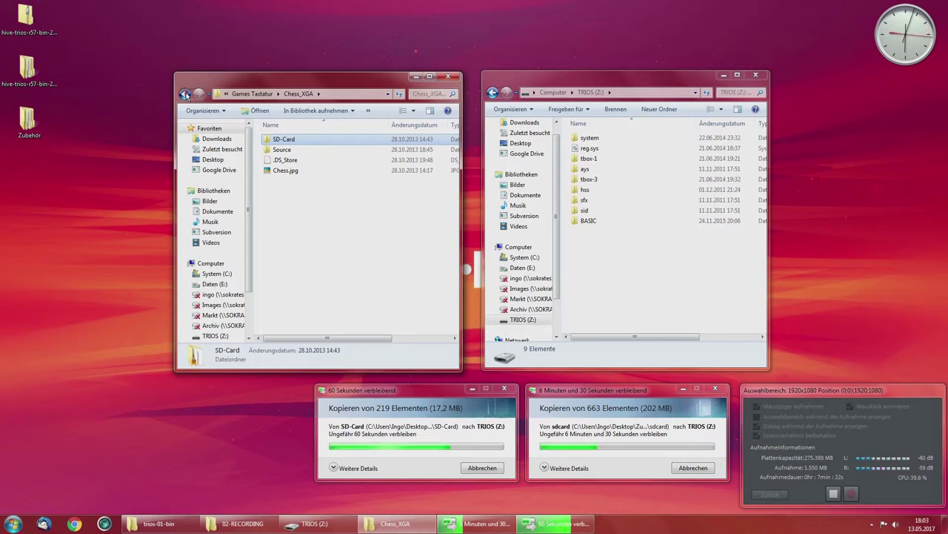
left_click(186, 94)
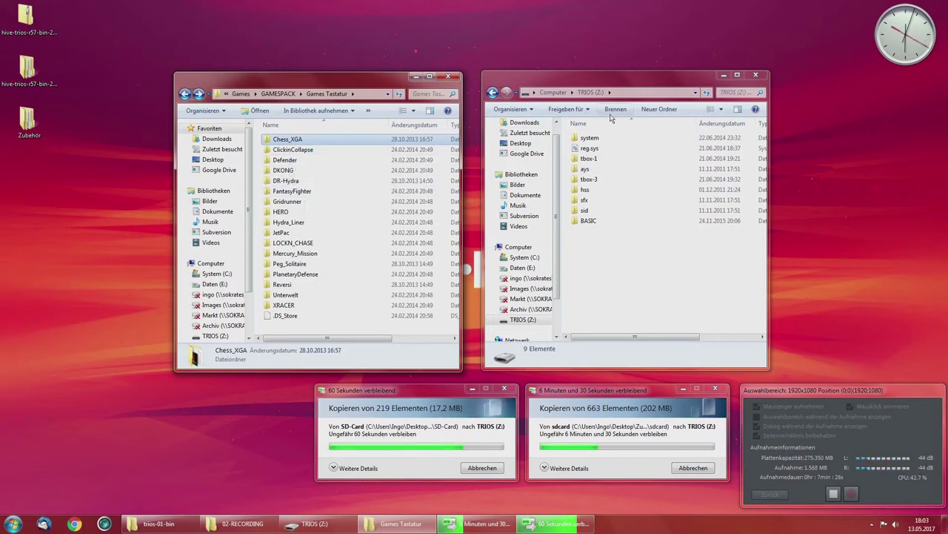
Step: Create a new folder named games in the root of the TRIOS card
left_click(729, 224)
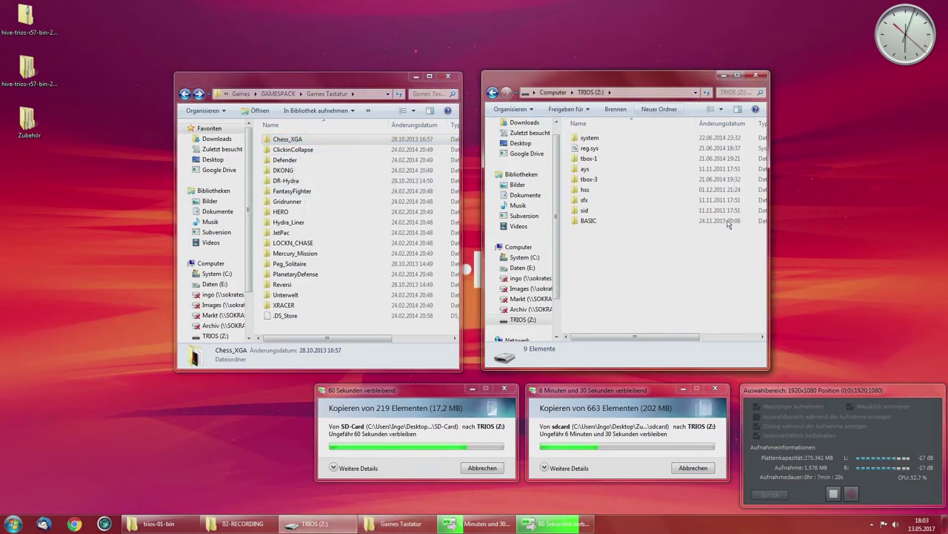
key("ctrl+shift+n")
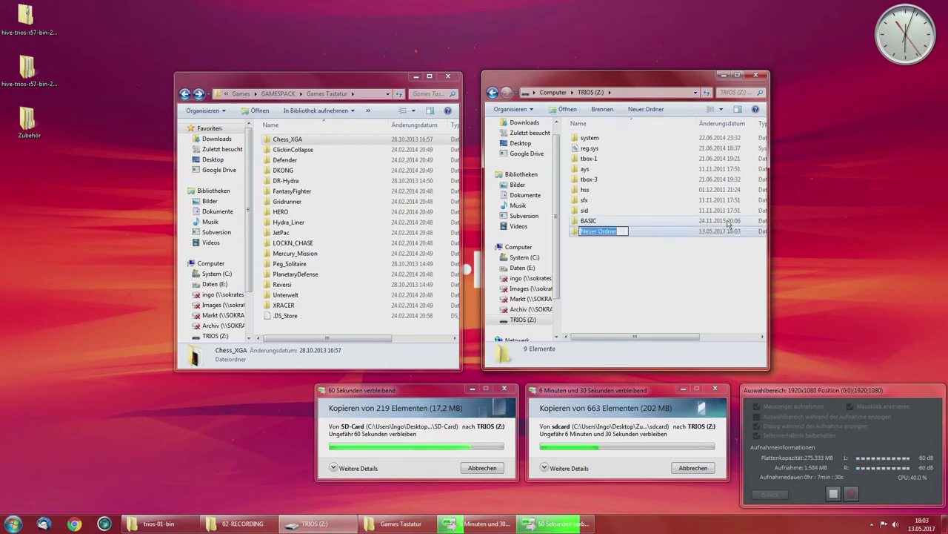
key("Return")
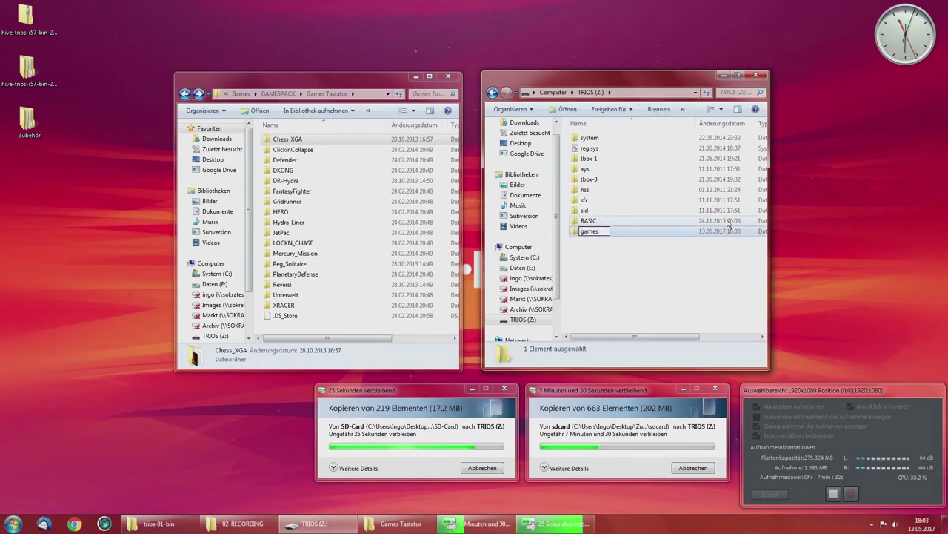
key("Return")
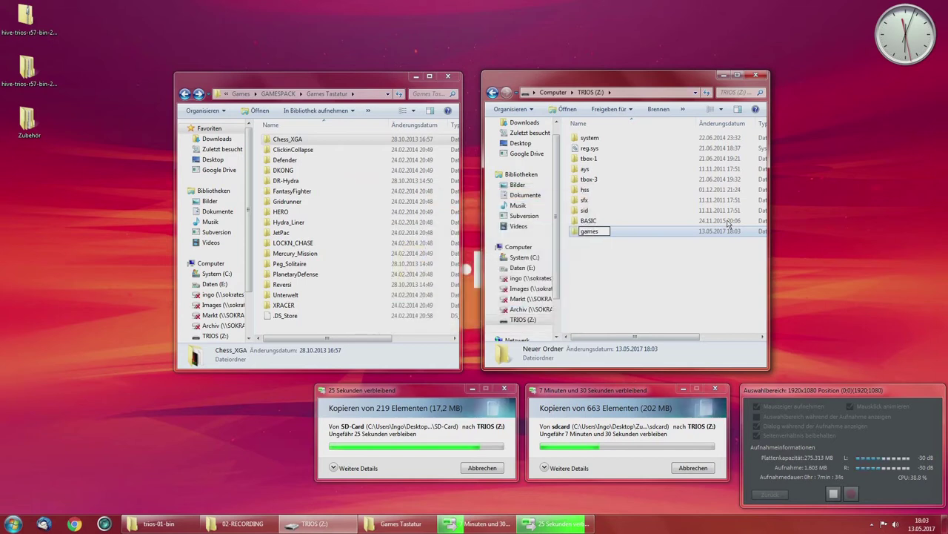
key("Return")
left_click(587, 269)
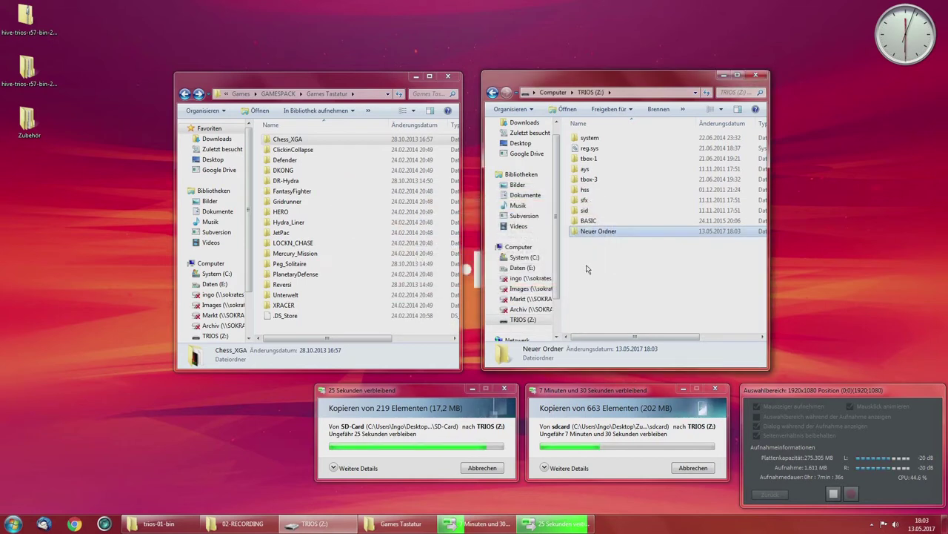
left_click(587, 236)
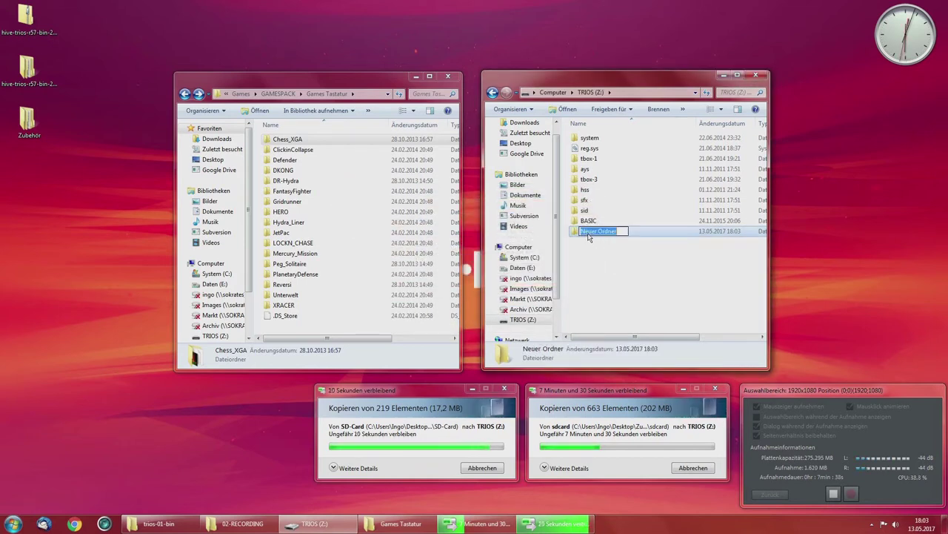
type("games")
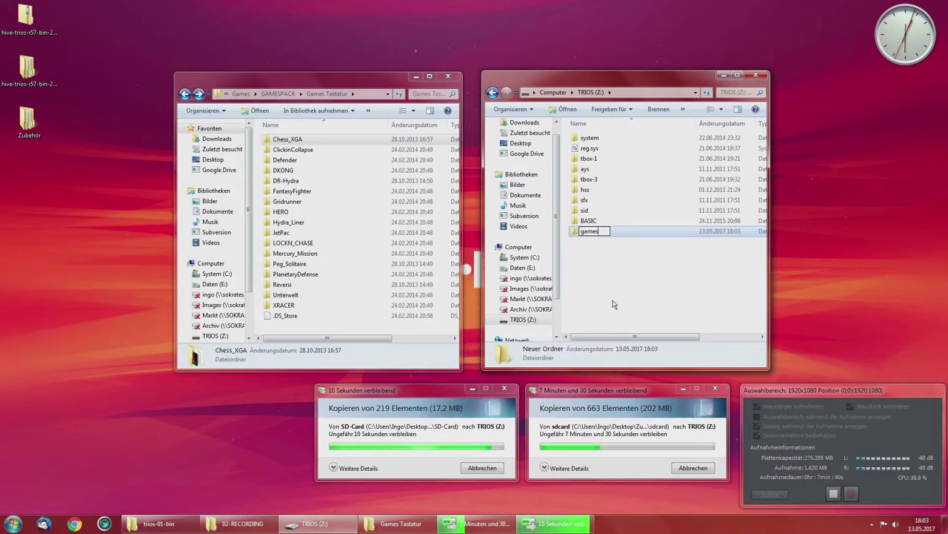
key("Return")
left_click(496, 312)
left_click(501, 314)
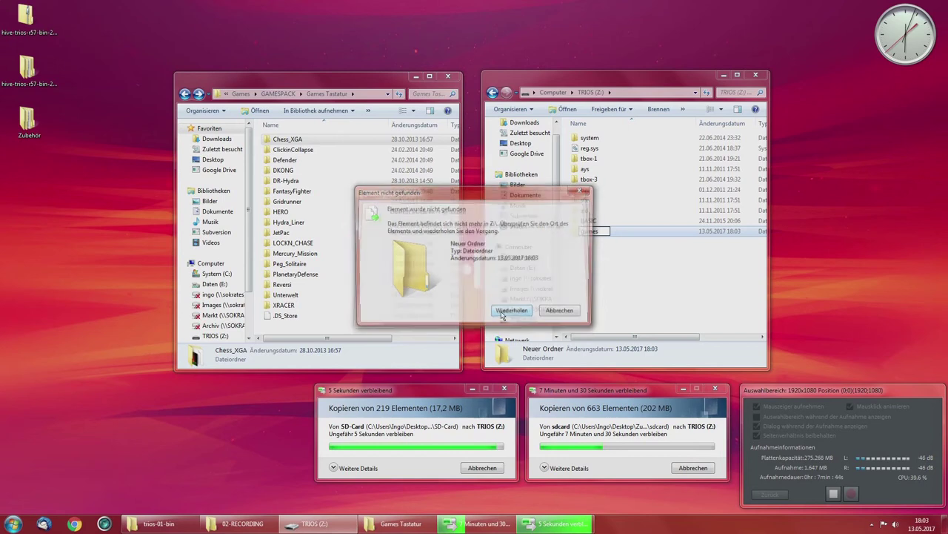
left_click(504, 313)
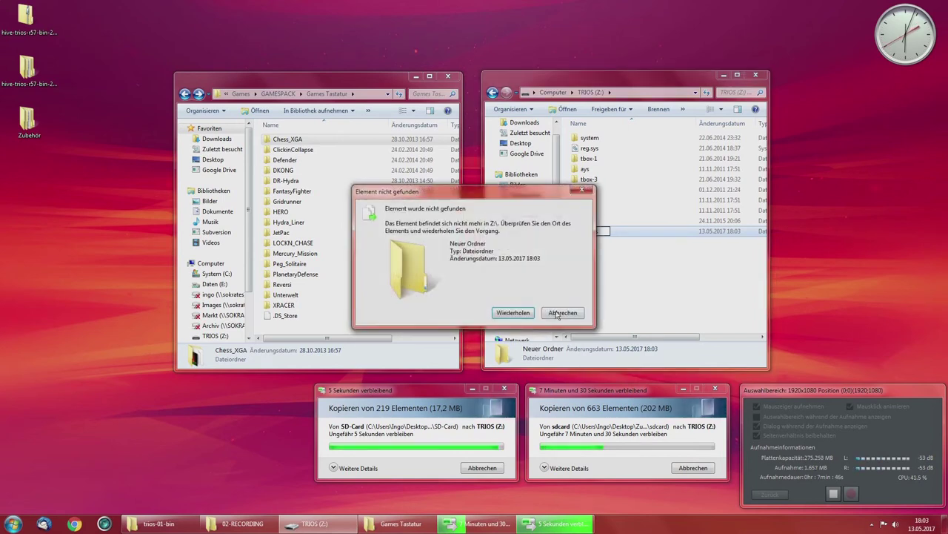
left_click(558, 313)
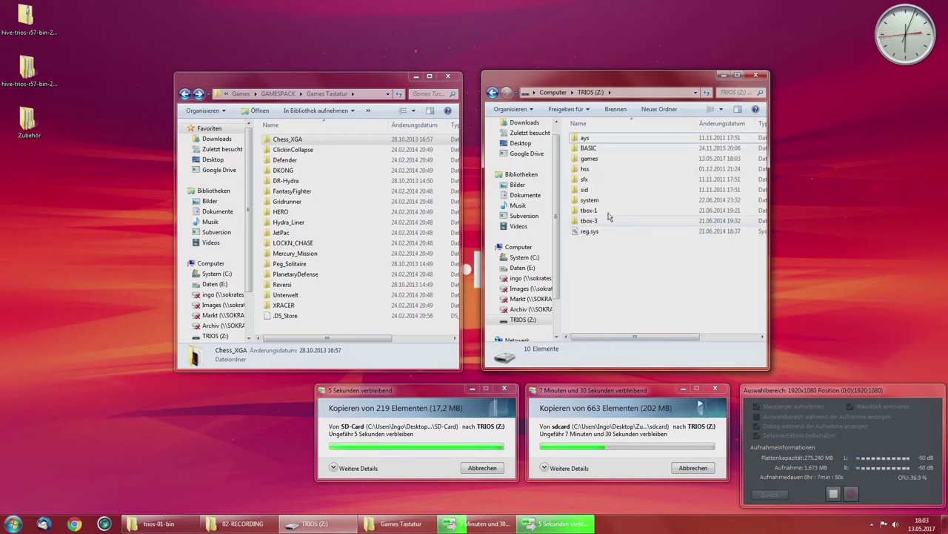
Step: Copy the SD-CARD folder from ClickinCollapse in Games Tastatur into the games folder on the TRIOS card
double_click(591, 158)
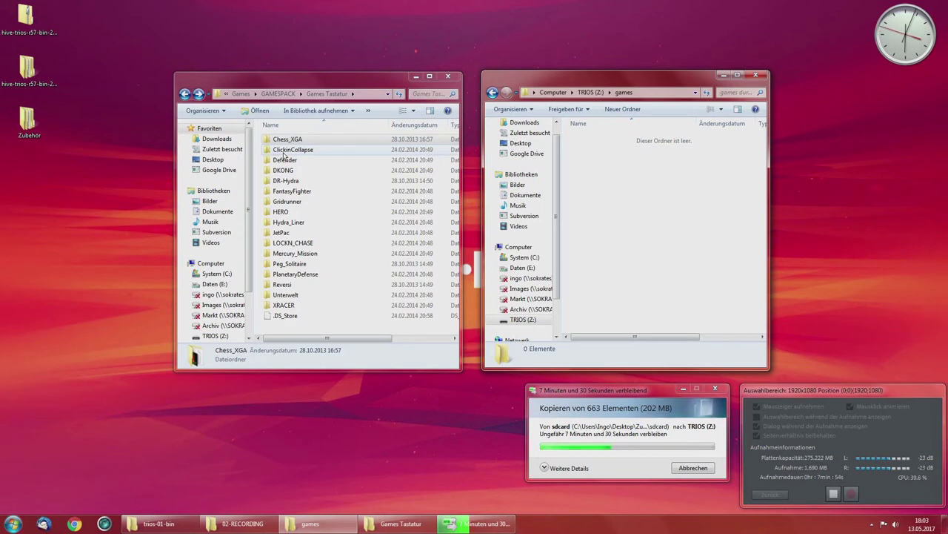
double_click(284, 150)
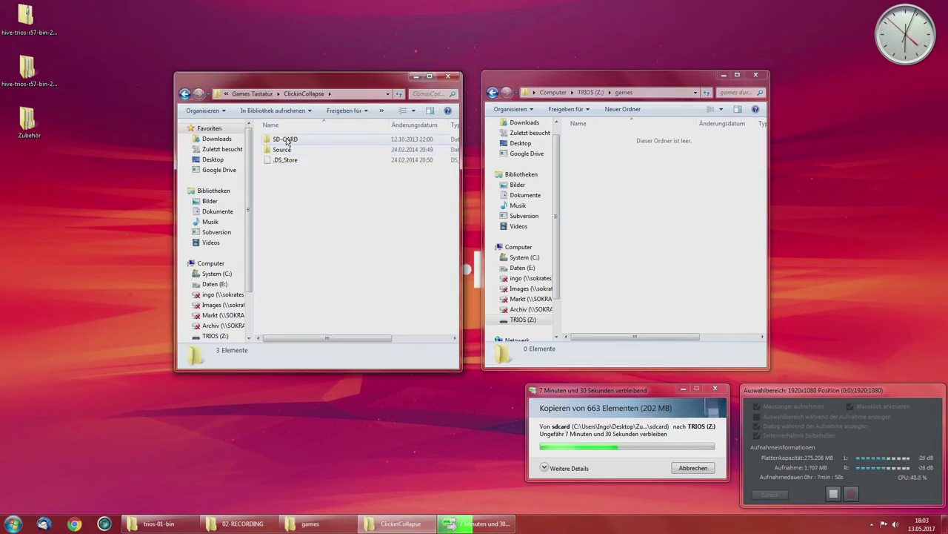
double_click(285, 139)
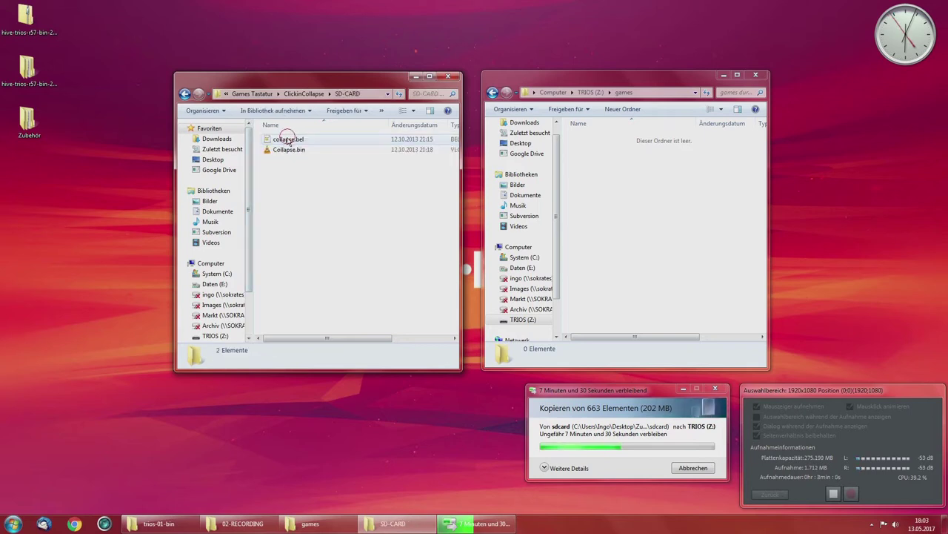
left_click(303, 93)
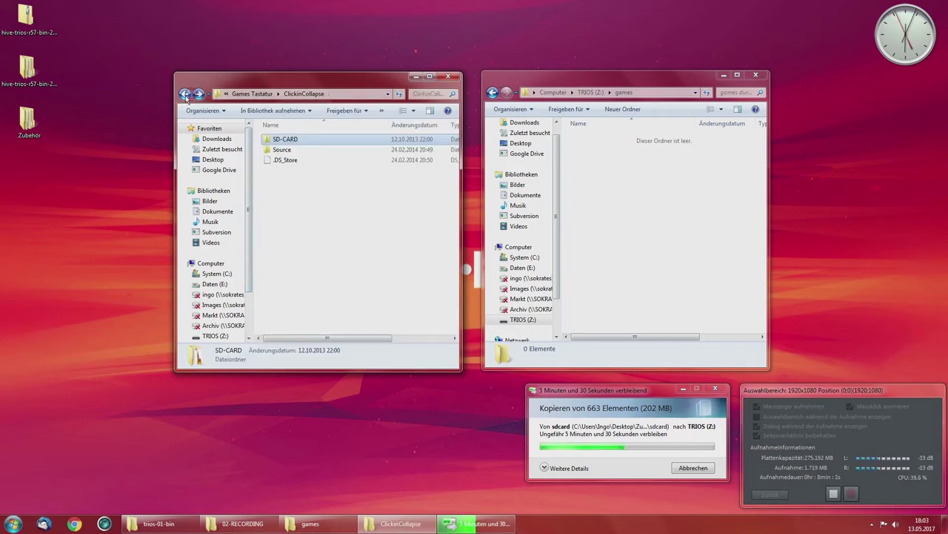
left_click(269, 142)
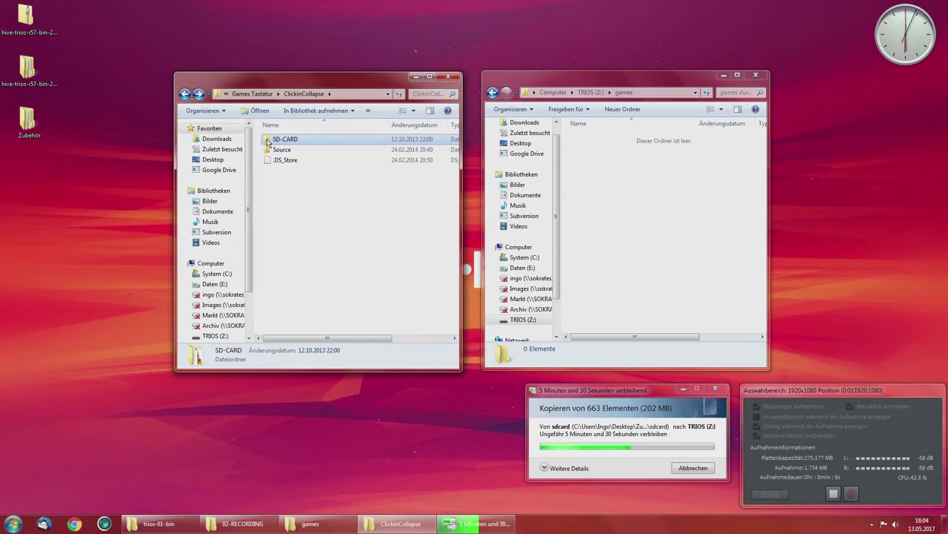
left_click(623, 208)
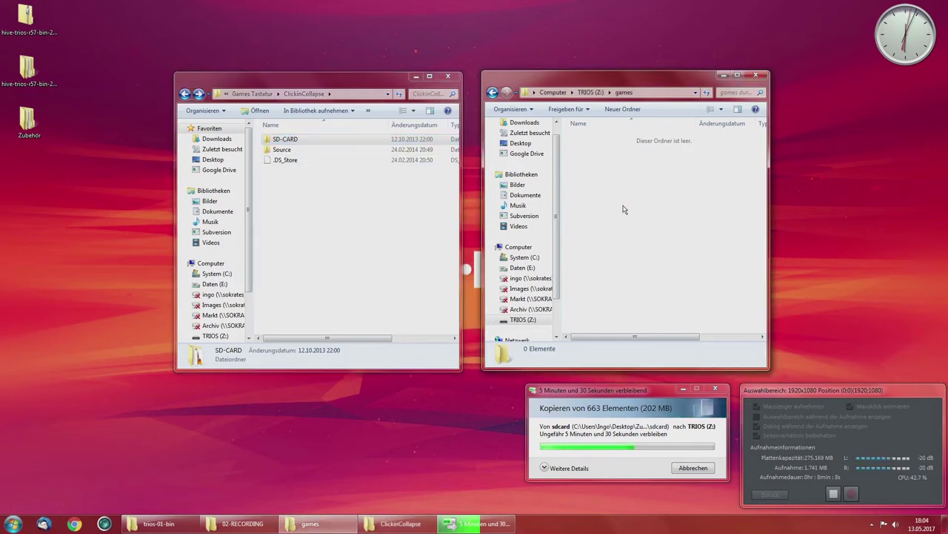
key("ctrl+v")
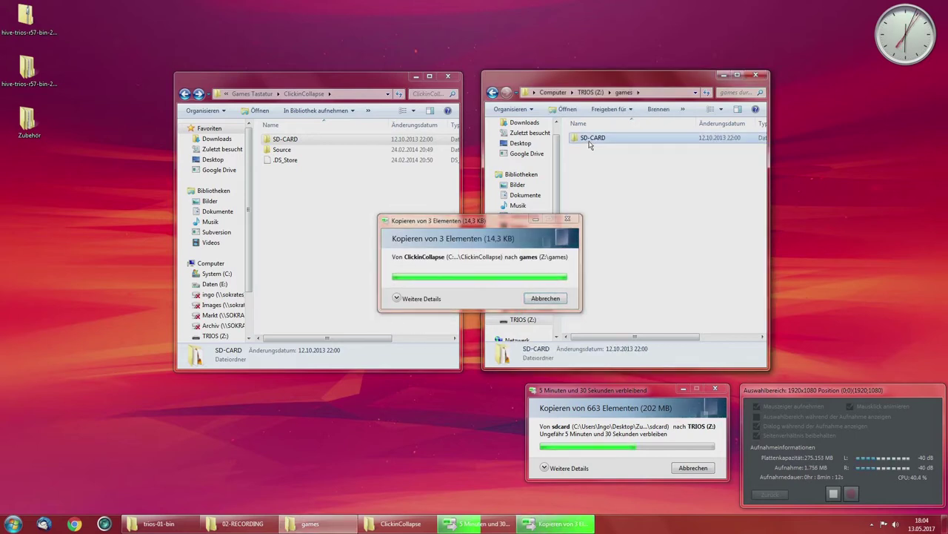
Step: Rename the copied SD-CARD folder on the card as clickin
key("F2")
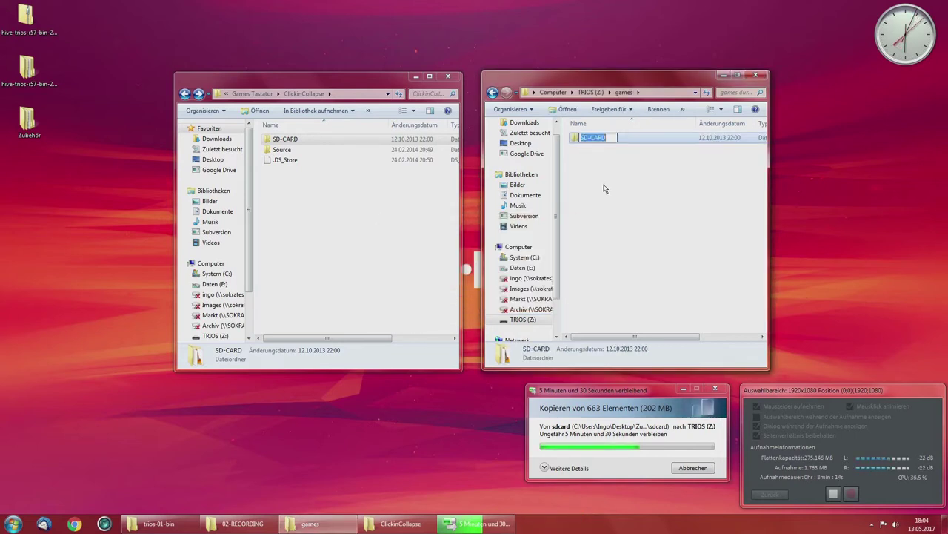
type("clickin")
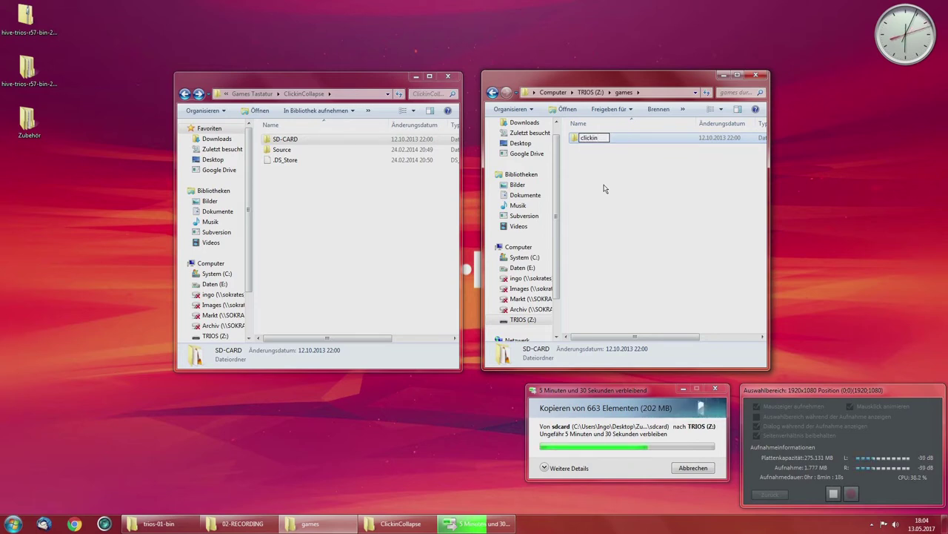
key("Return")
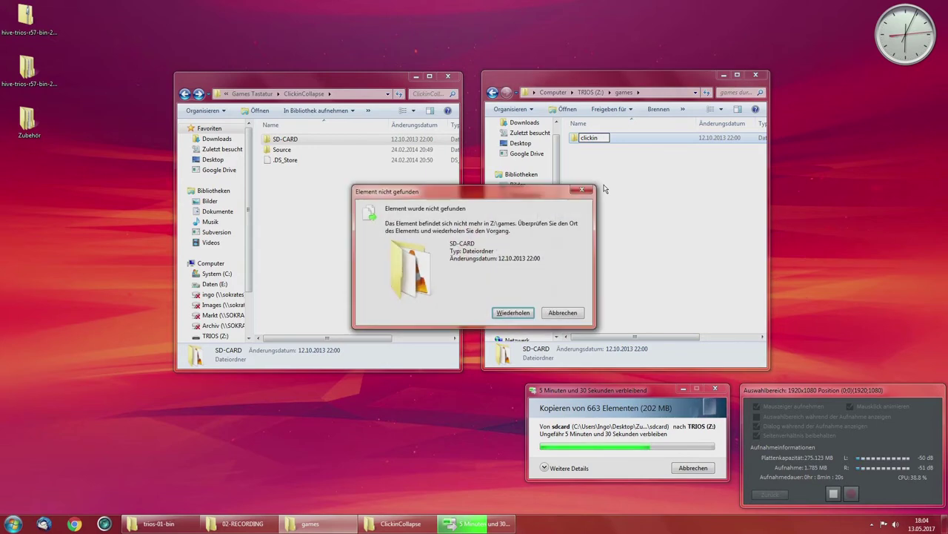
left_click(510, 318)
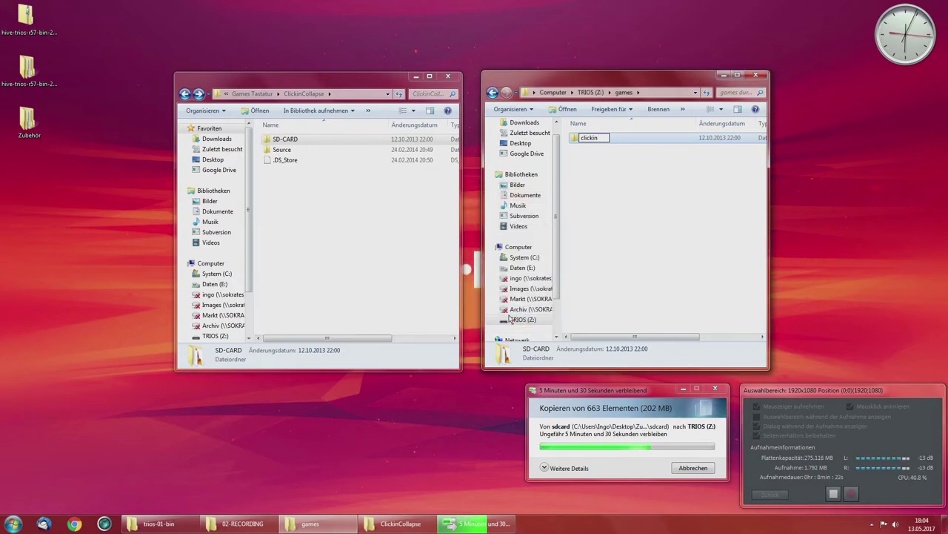
Step: Copy the SD-Card folder from Unterwelt in Games Tastatur into the games folder on the TRIOS card
left_click(184, 94)
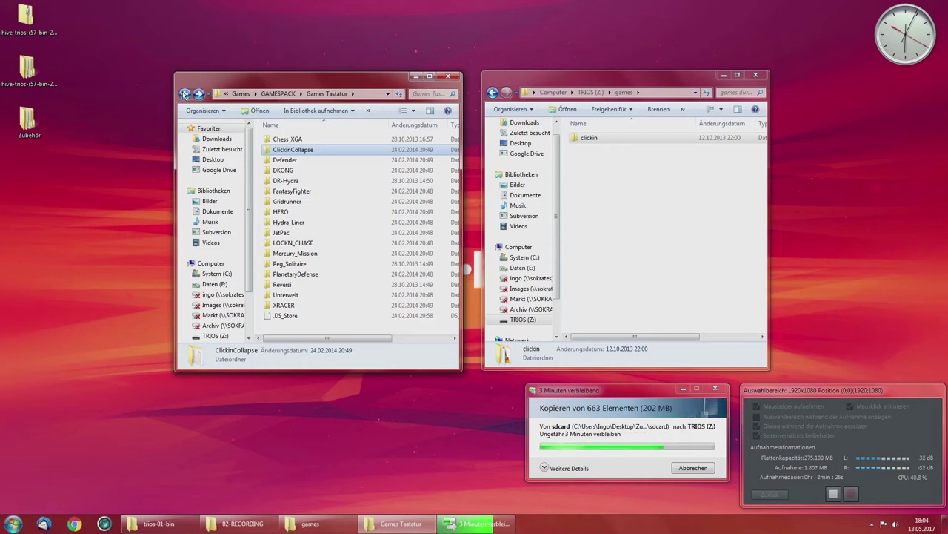
double_click(285, 295)
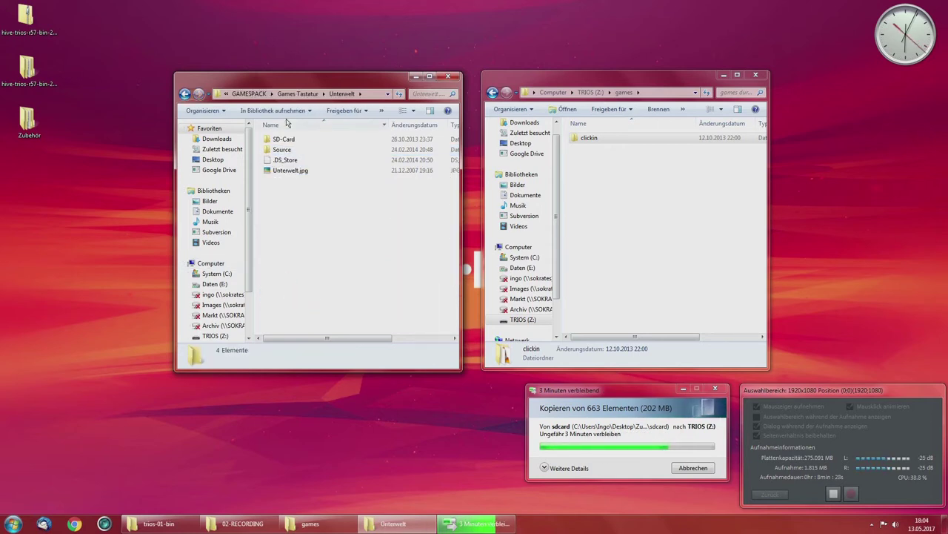
left_click(269, 140)
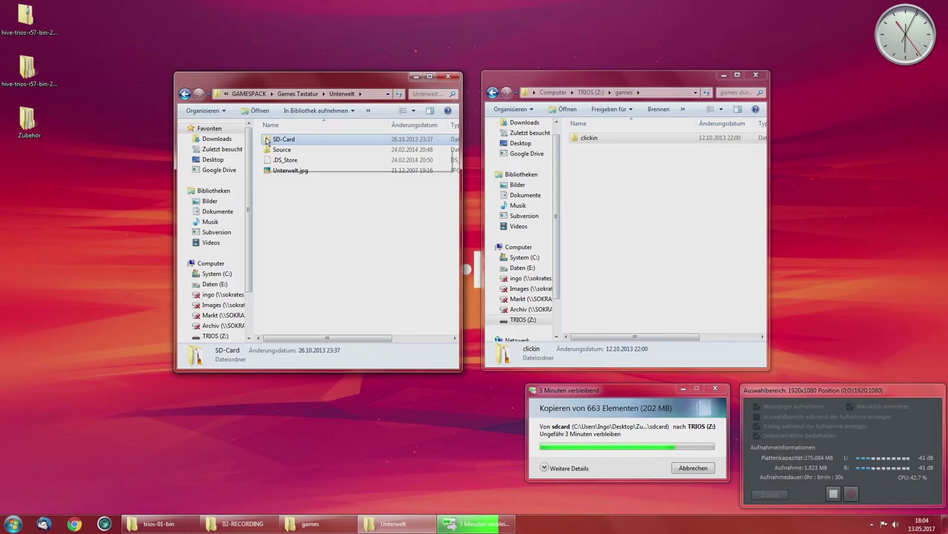
right_click(266, 141)
left_click(293, 334)
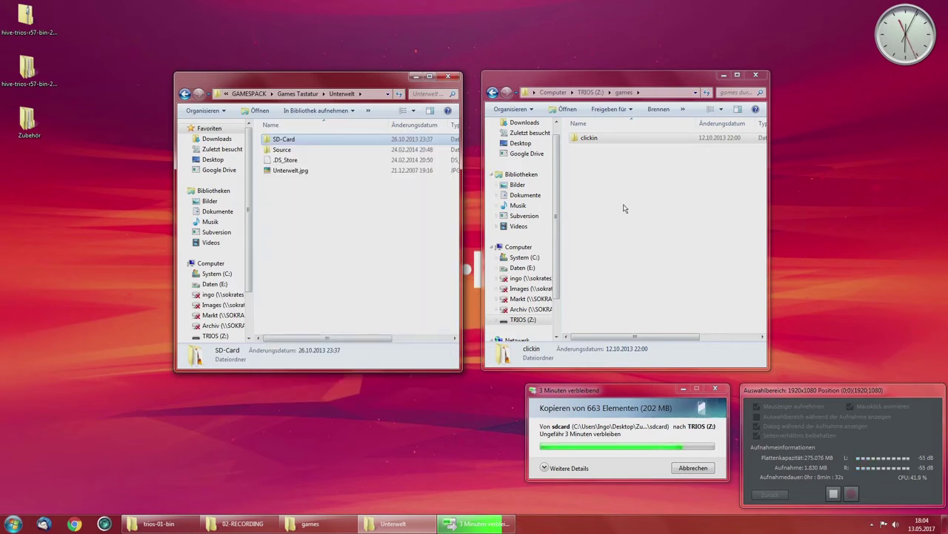
right_click(624, 209)
left_click(653, 288)
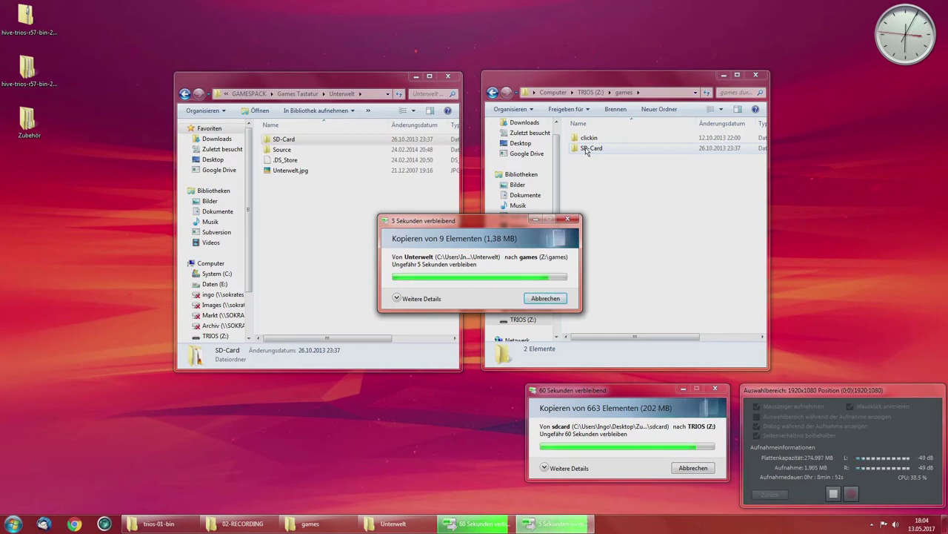
Step: View Unterwelt's Source folder, and rename the copied SD-Card folder in games as unterwelt
double_click(290, 151)
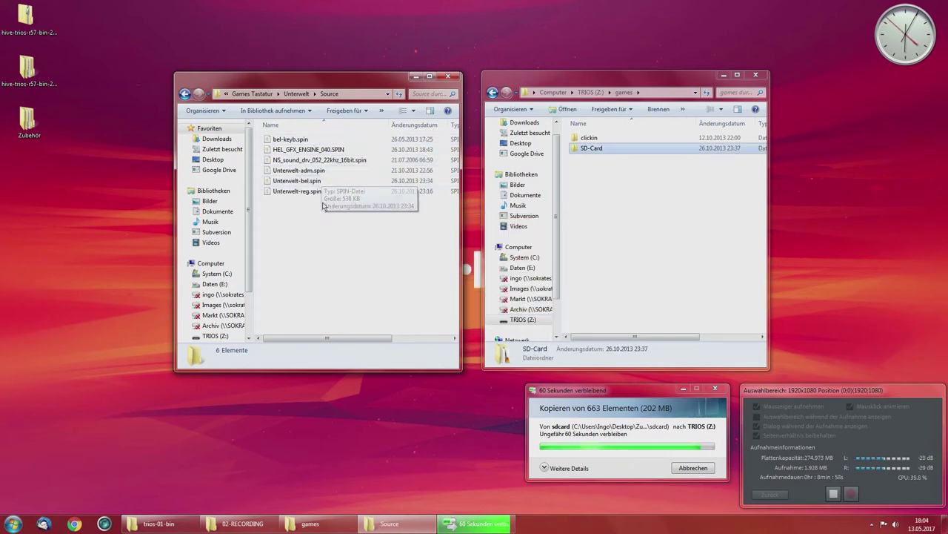
key("BackSpace")
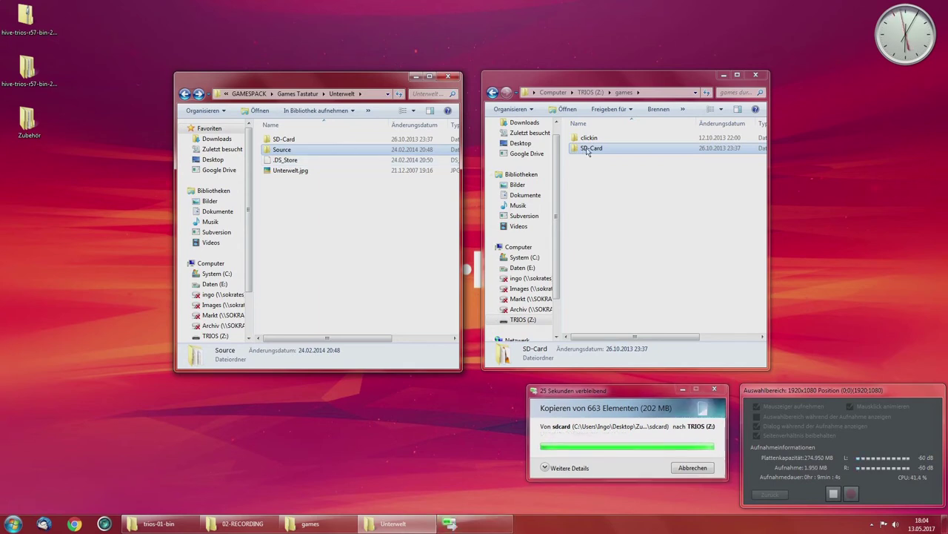
left_click(587, 149)
key("F2")
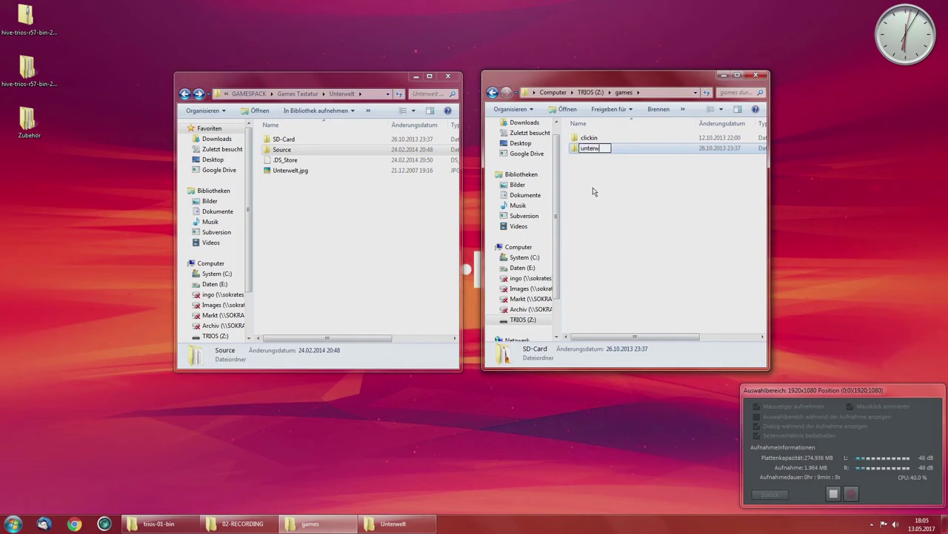
key("Return")
key("Return")
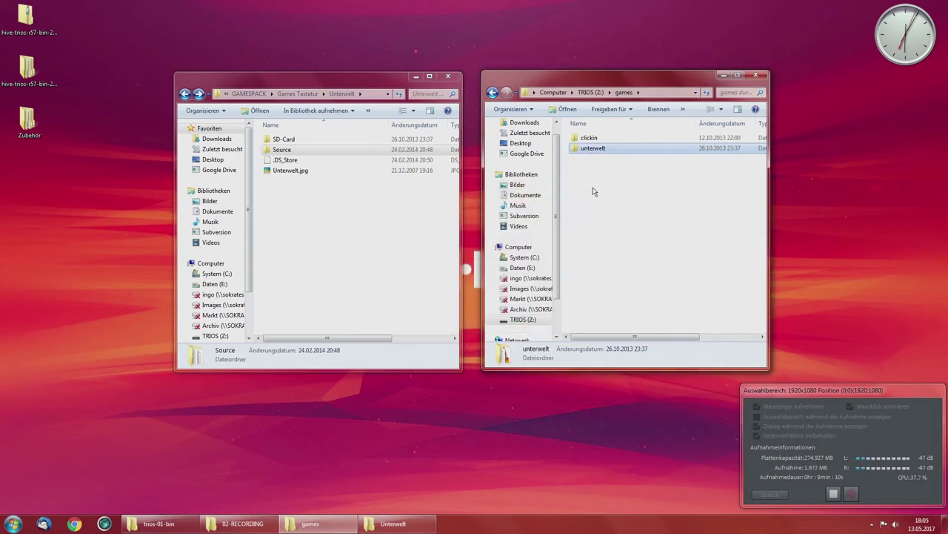
Step: Check the files in the card's unterwelt folder, and return to the TRIOS root and the Zubehör folder
key("Return")
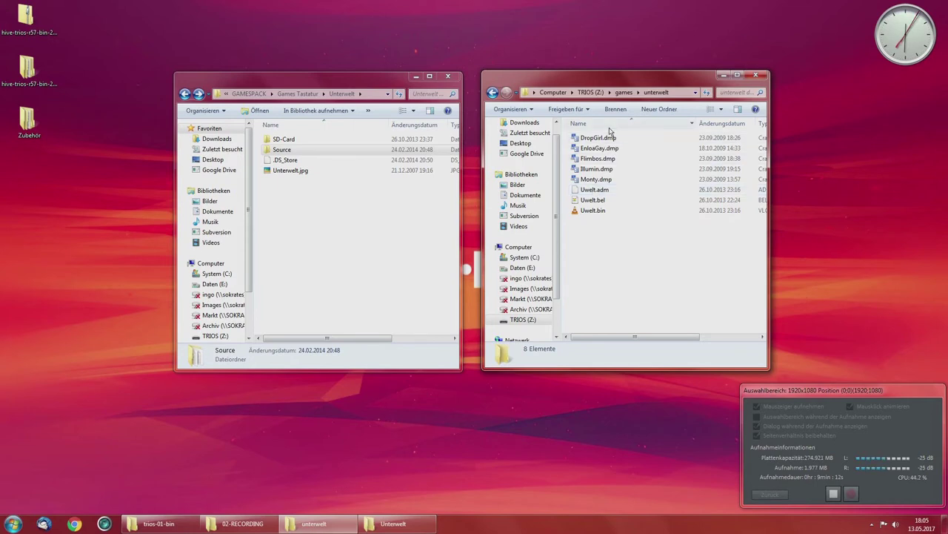
left_click(491, 93)
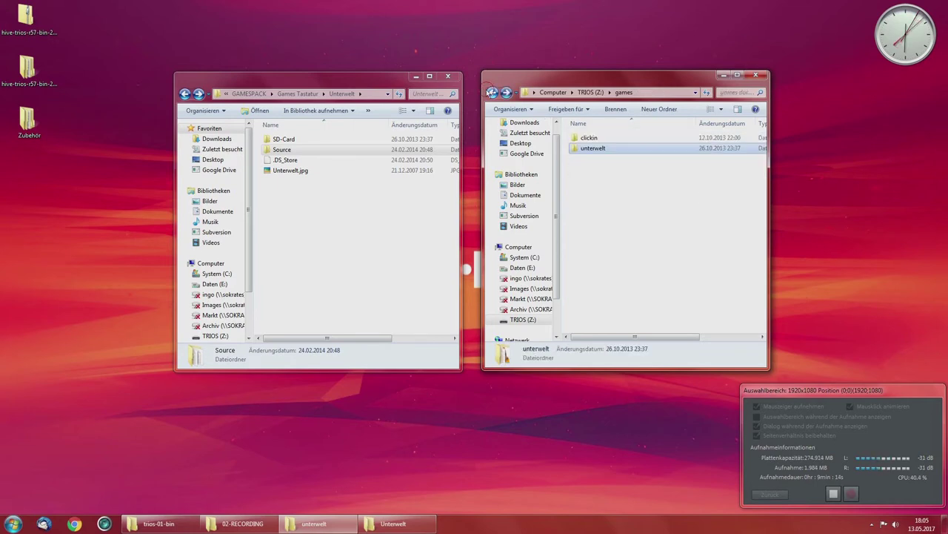
left_click(491, 92)
left_click(184, 94)
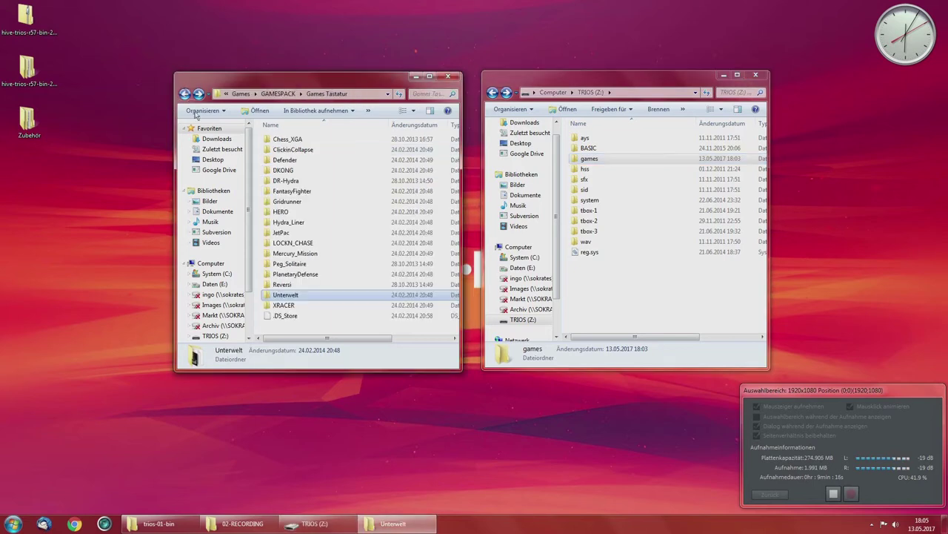
left_click(183, 94)
left_click(633, 311)
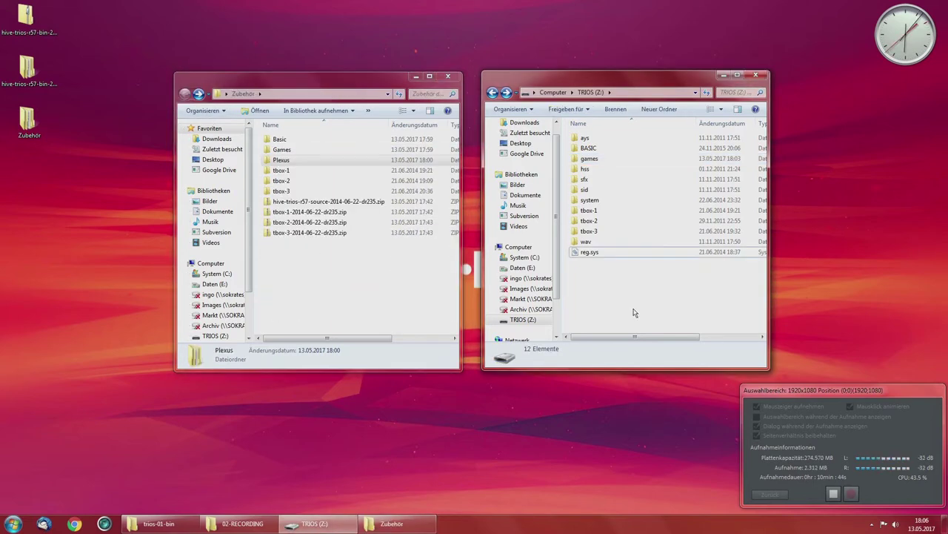